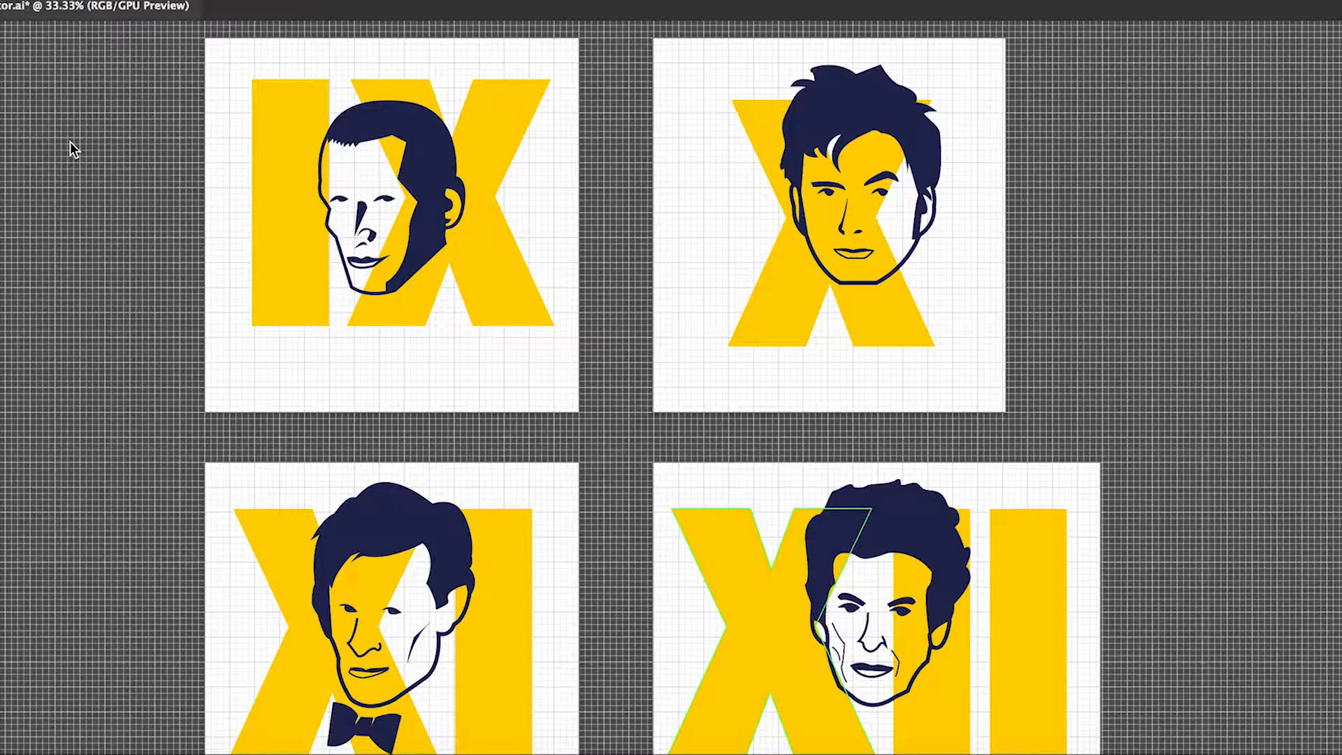
# Bring back the hidden panels and look over all five Roman numeral portrait artboards, from IX to XIII.
pyautogui.press('Tab')
pyautogui.scroll(2, 94, 138)
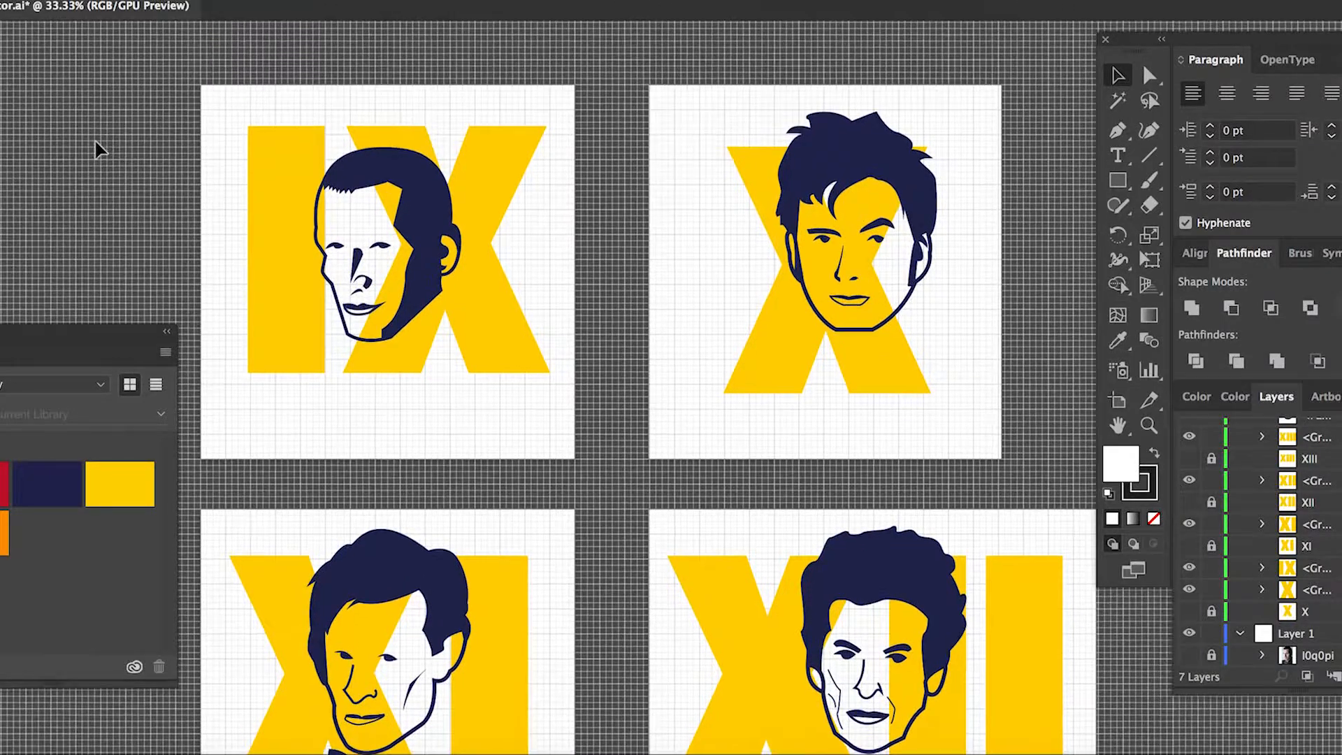
pyautogui.scroll(3, 95, 140)
pyautogui.scroll(-4, 95, 140)
pyautogui.hscroll(-1, 95, 140)
pyautogui.scroll(-1, 96, 139)
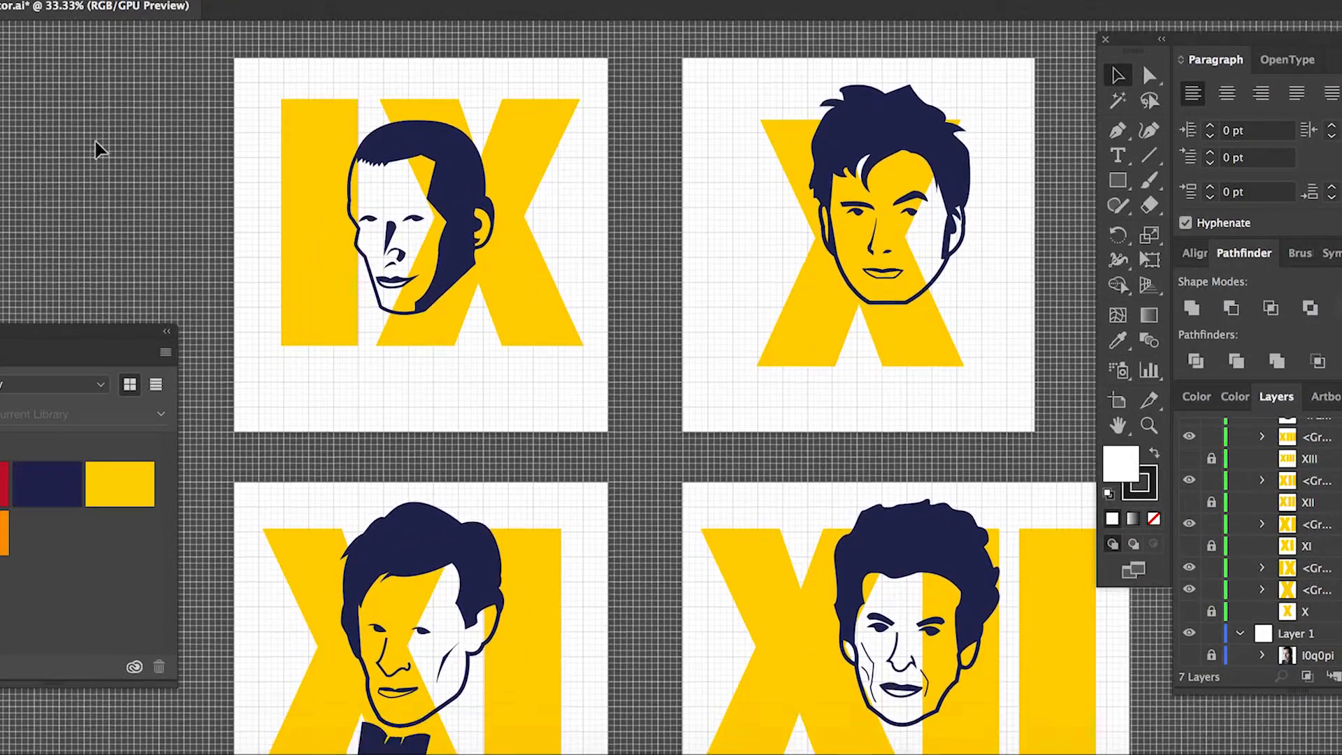
pyautogui.hscroll(2, 98, 148)
pyautogui.scroll(-10, 98, 149)
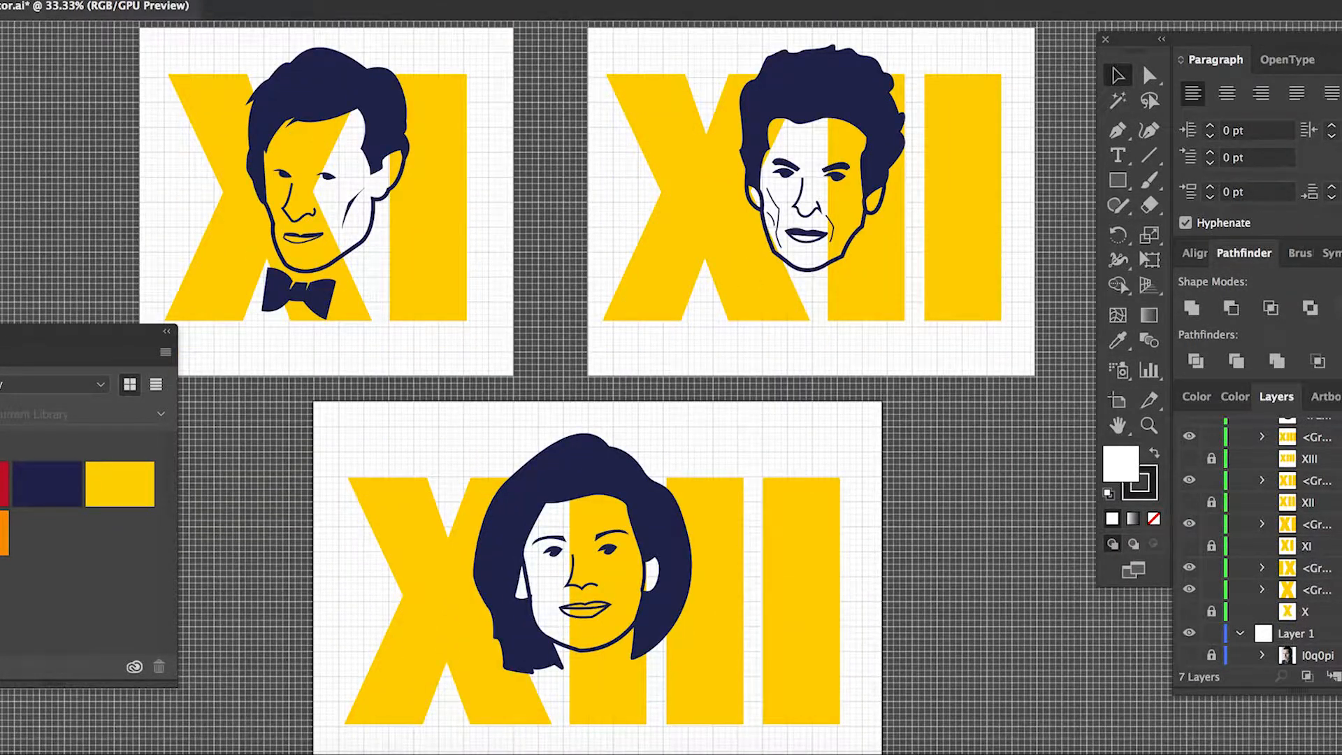
pyautogui.scroll(-2, 49, 236)
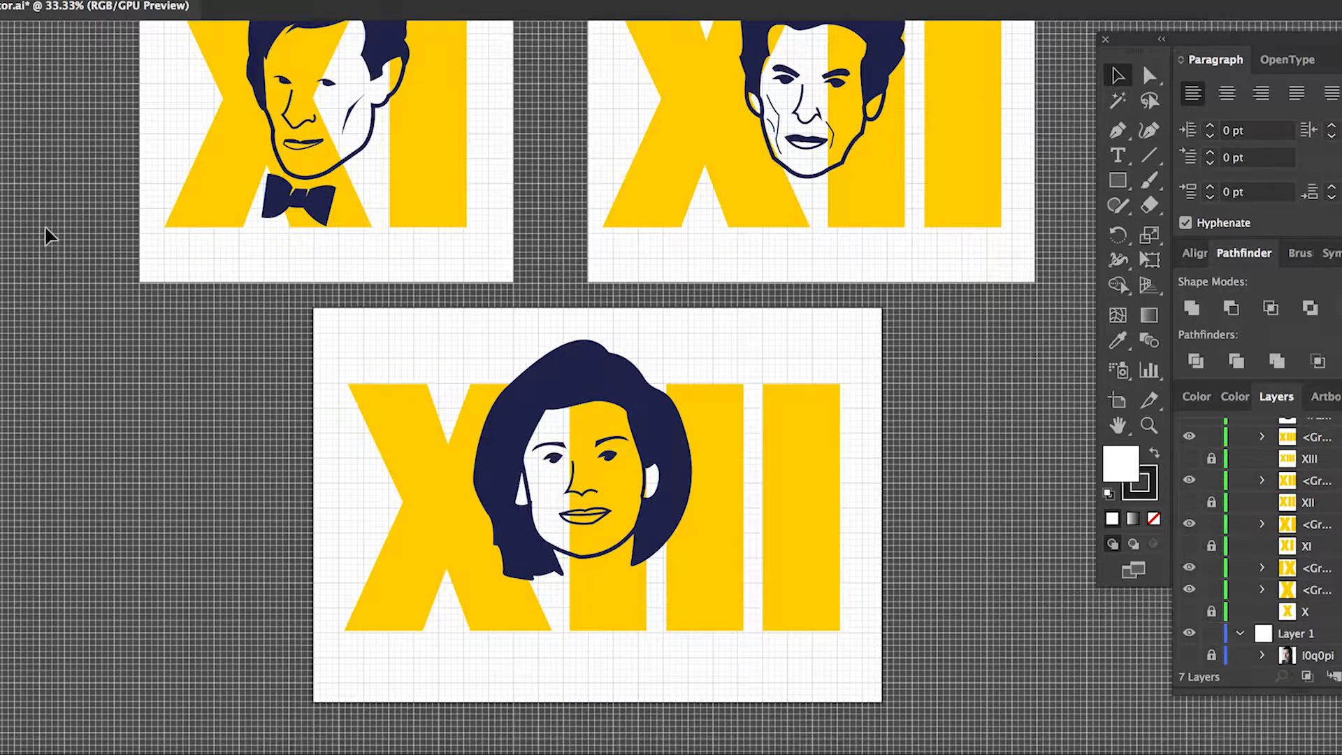
pyautogui.scroll(5, 49, 236)
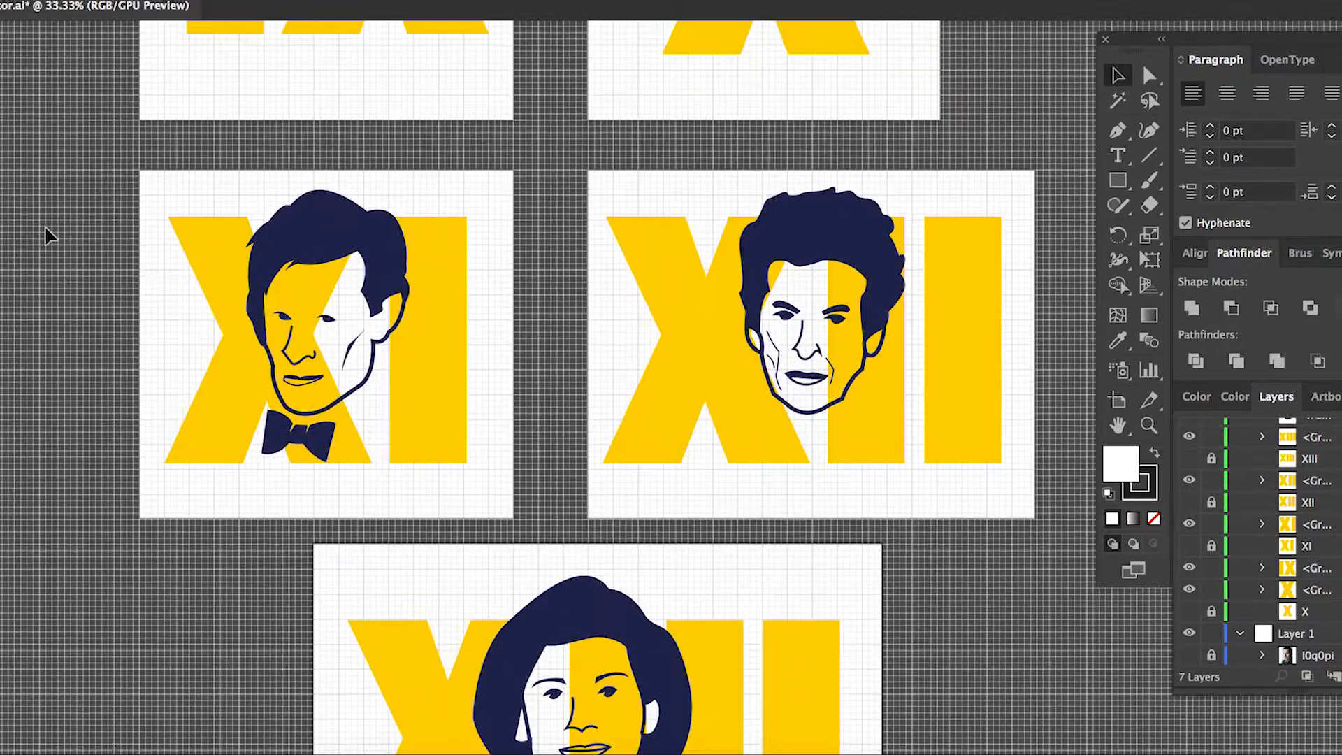
pyautogui.scroll(8, 49, 236)
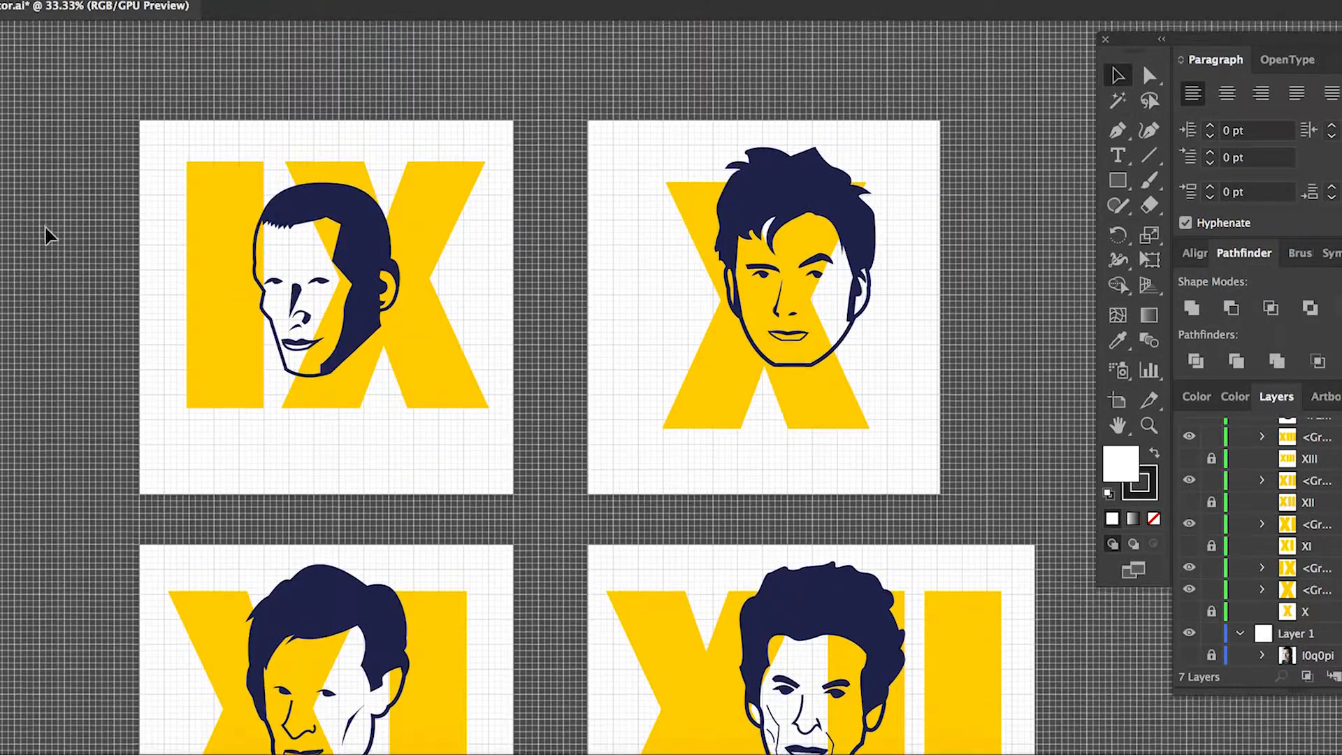
pyautogui.scroll(-1, 49, 236)
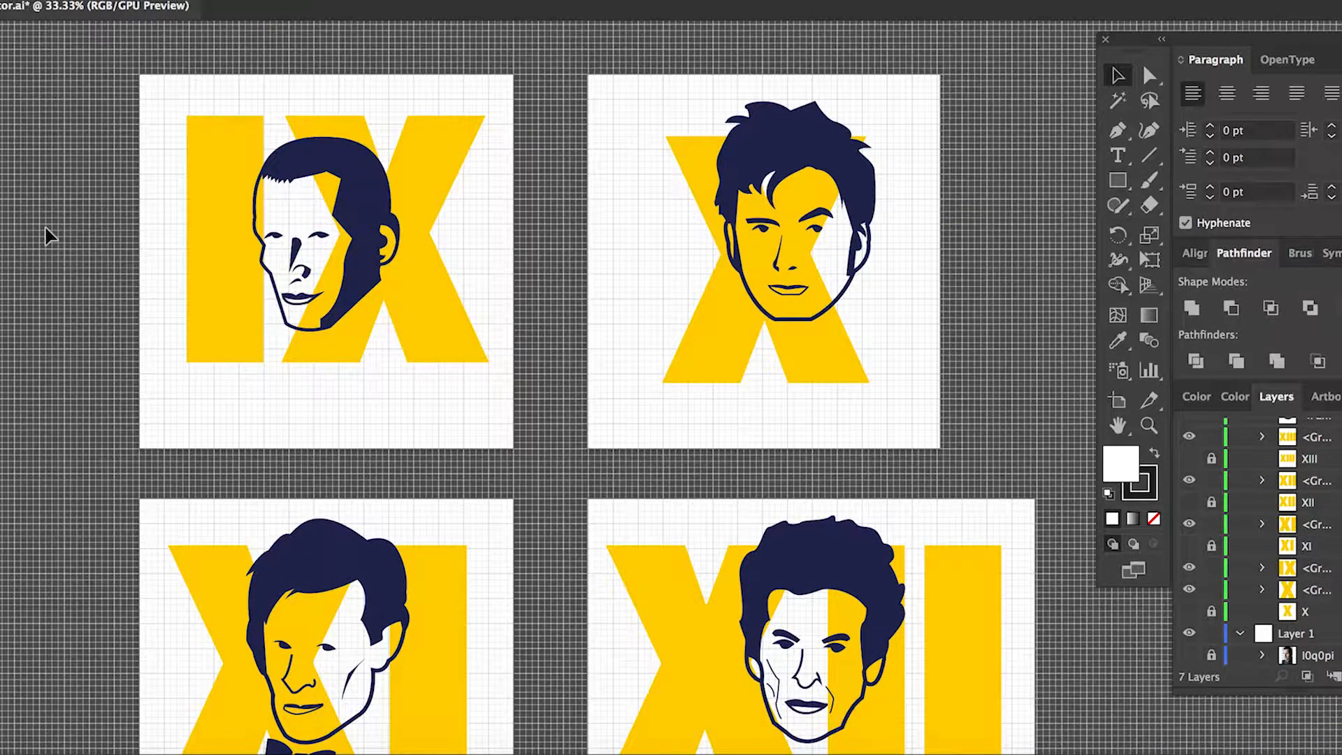
pyautogui.scroll(-1, 49, 237)
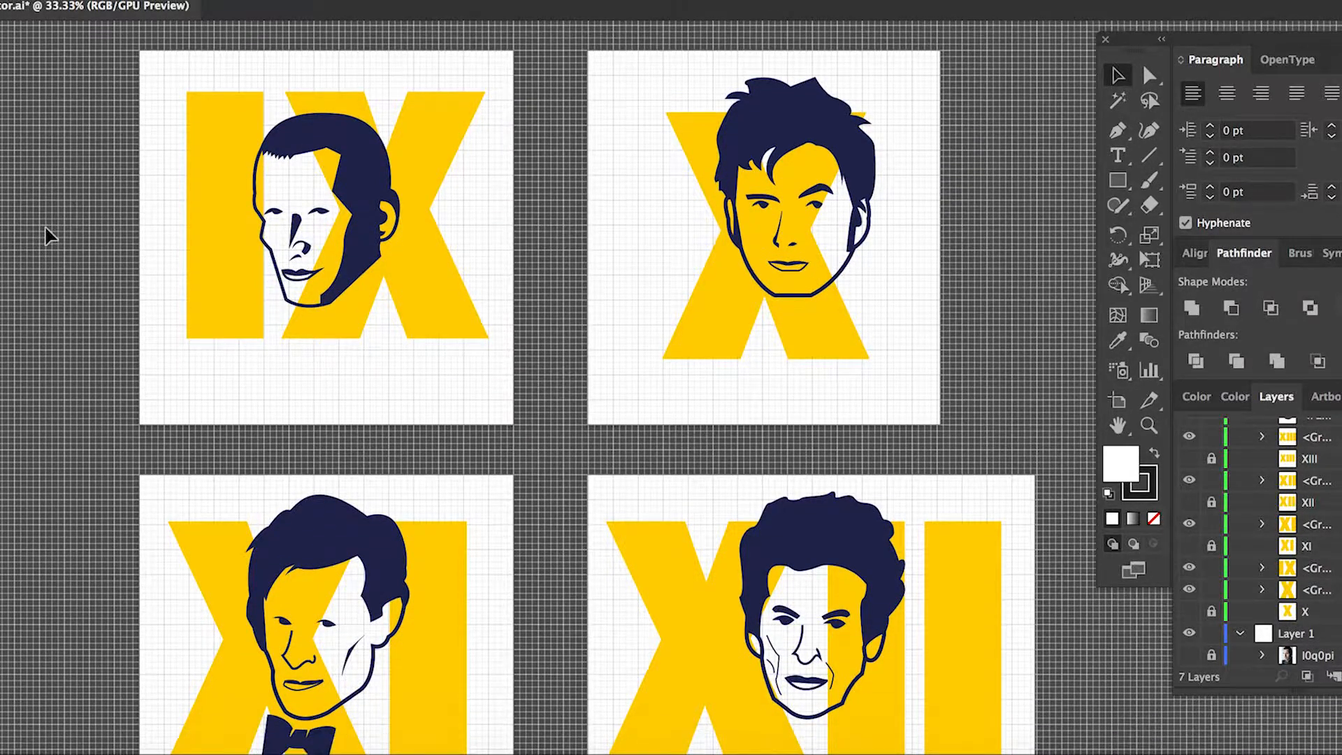
pyautogui.scroll(2, 49, 236)
pyautogui.scroll(-1, 48, 236)
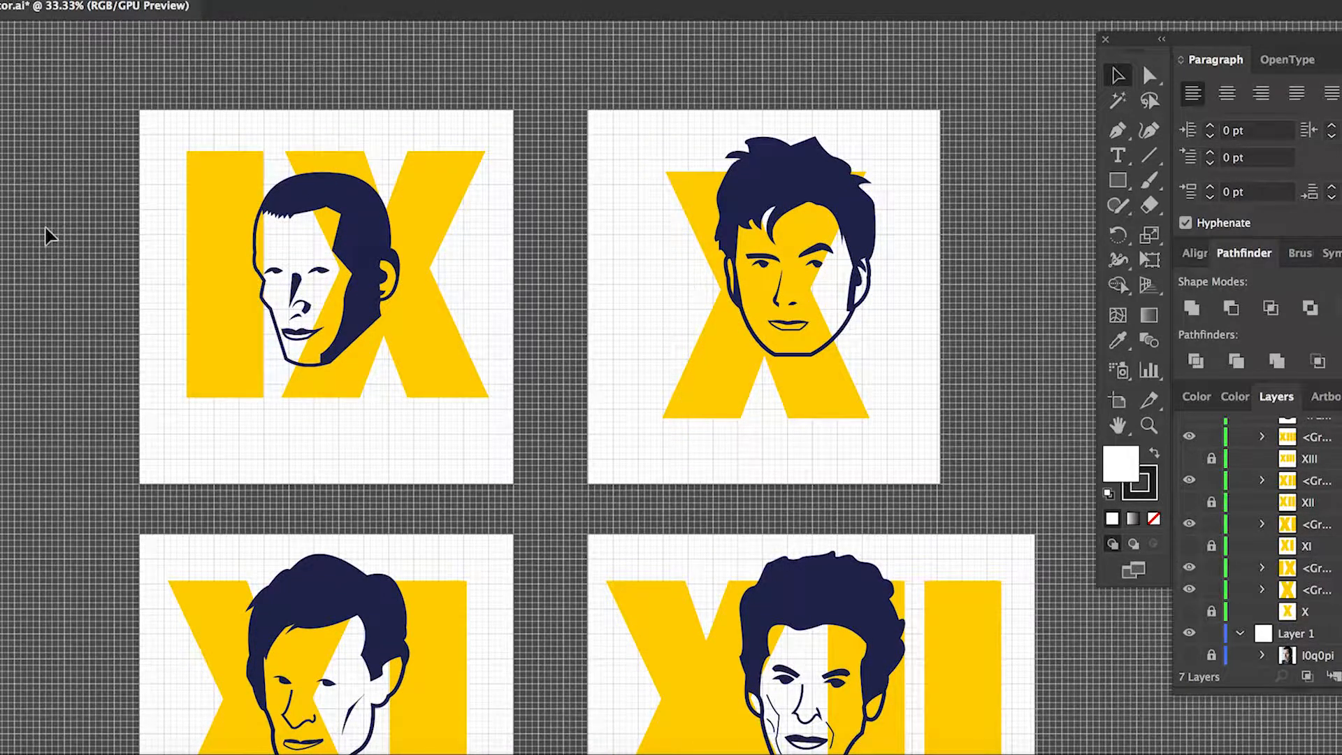
pyautogui.hscroll(-5, 49, 237)
pyautogui.scroll(2, 49, 237)
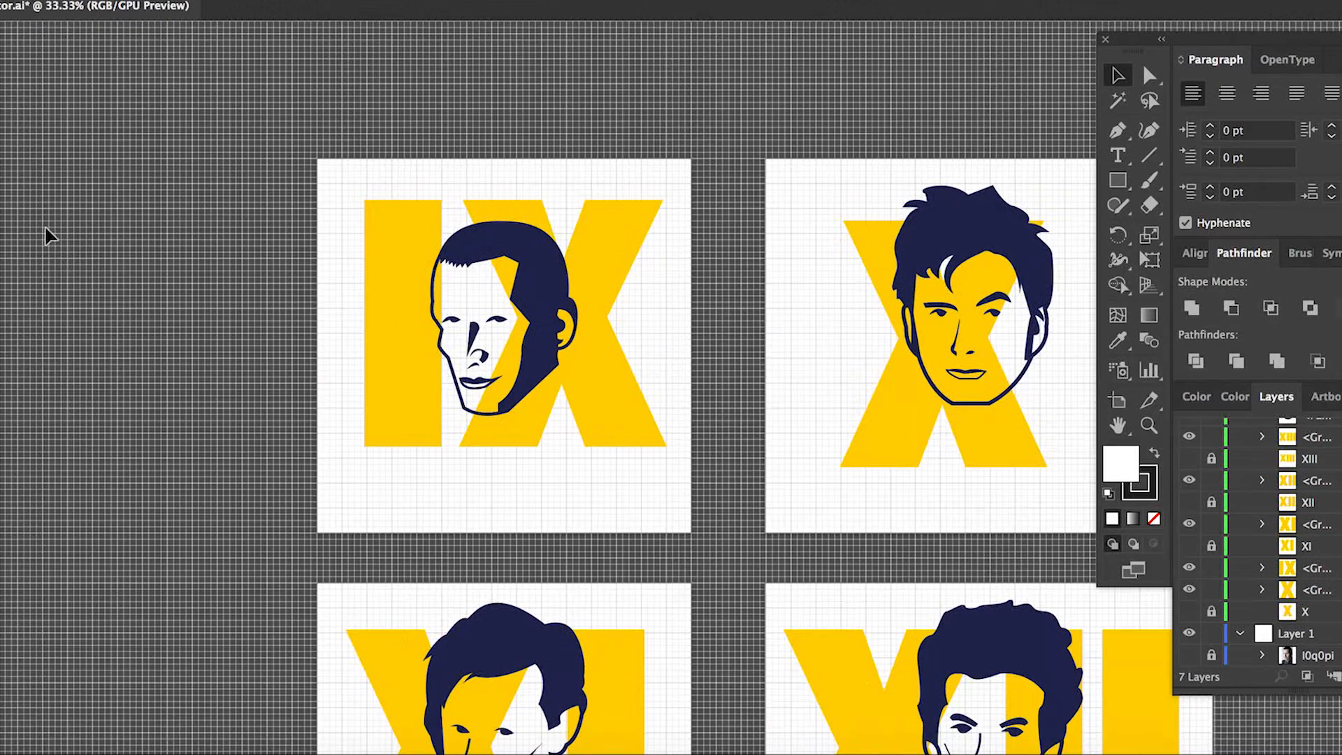
# Examine the IX to XIII portraits up close at 50% zoom, ending on the IX artboard.
pyautogui.press('super+equal')
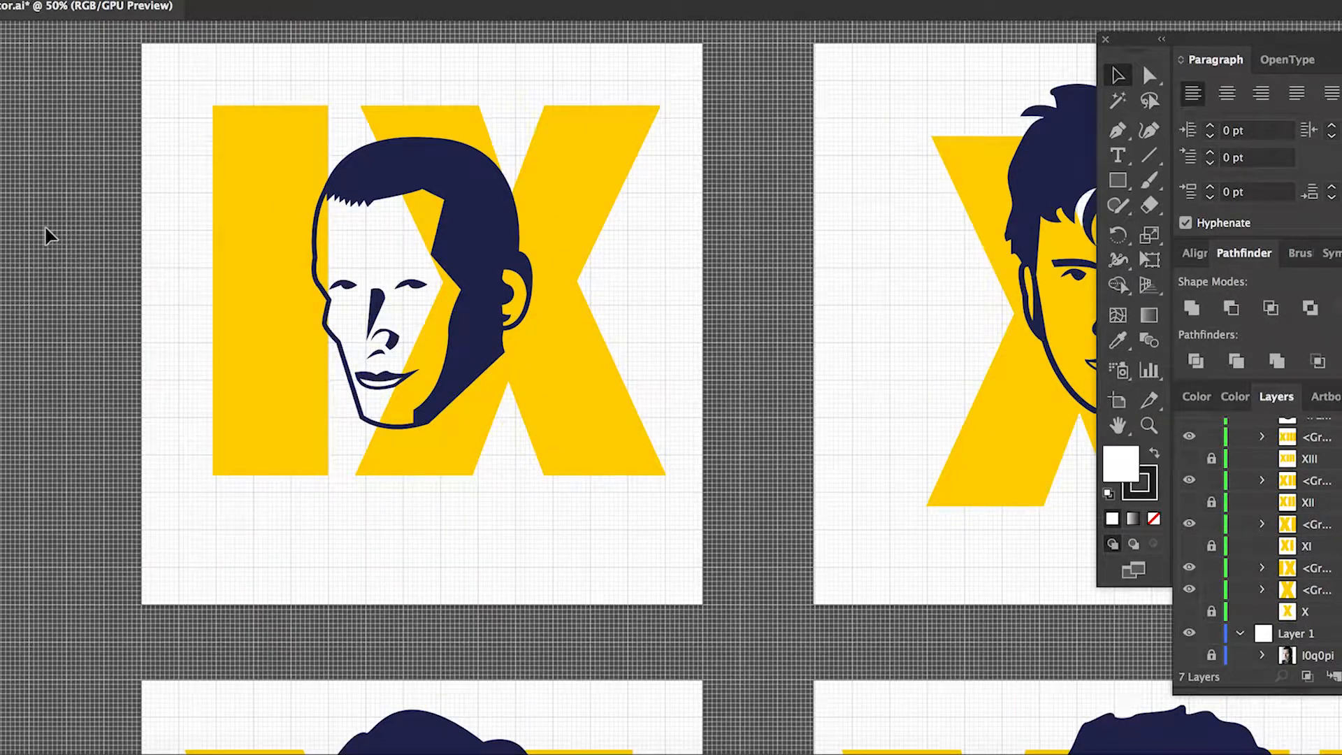
pyautogui.hscroll(2, 553, 354)
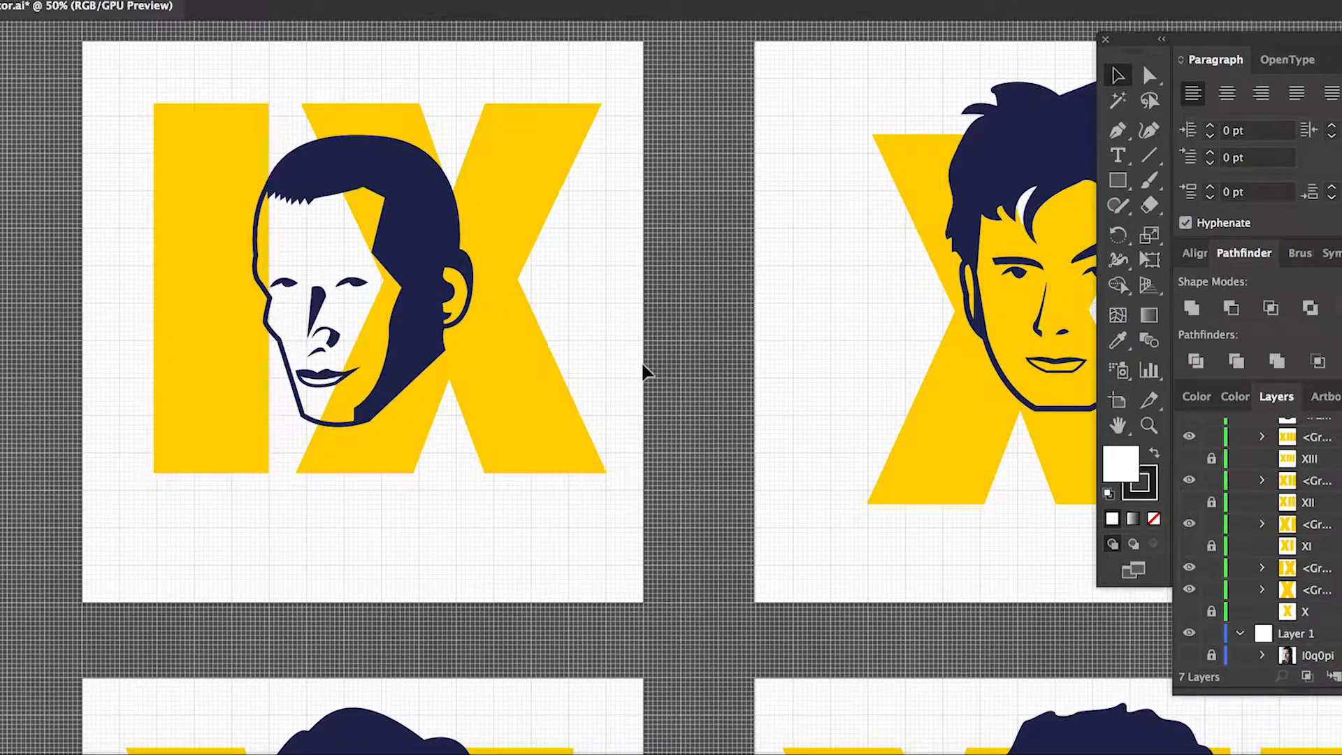
pyautogui.hscroll(5, 643, 365)
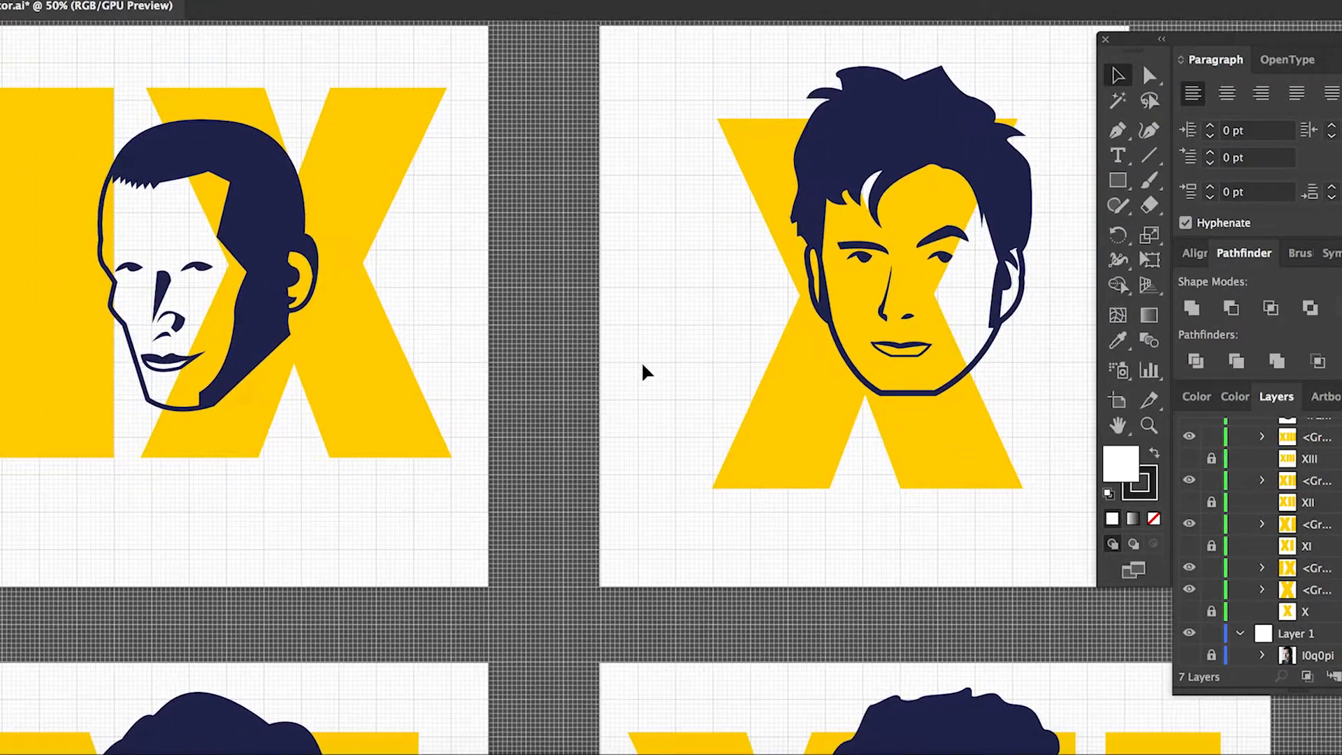
pyautogui.scroll(-20, 643, 365)
pyautogui.hscroll(10, 643, 365)
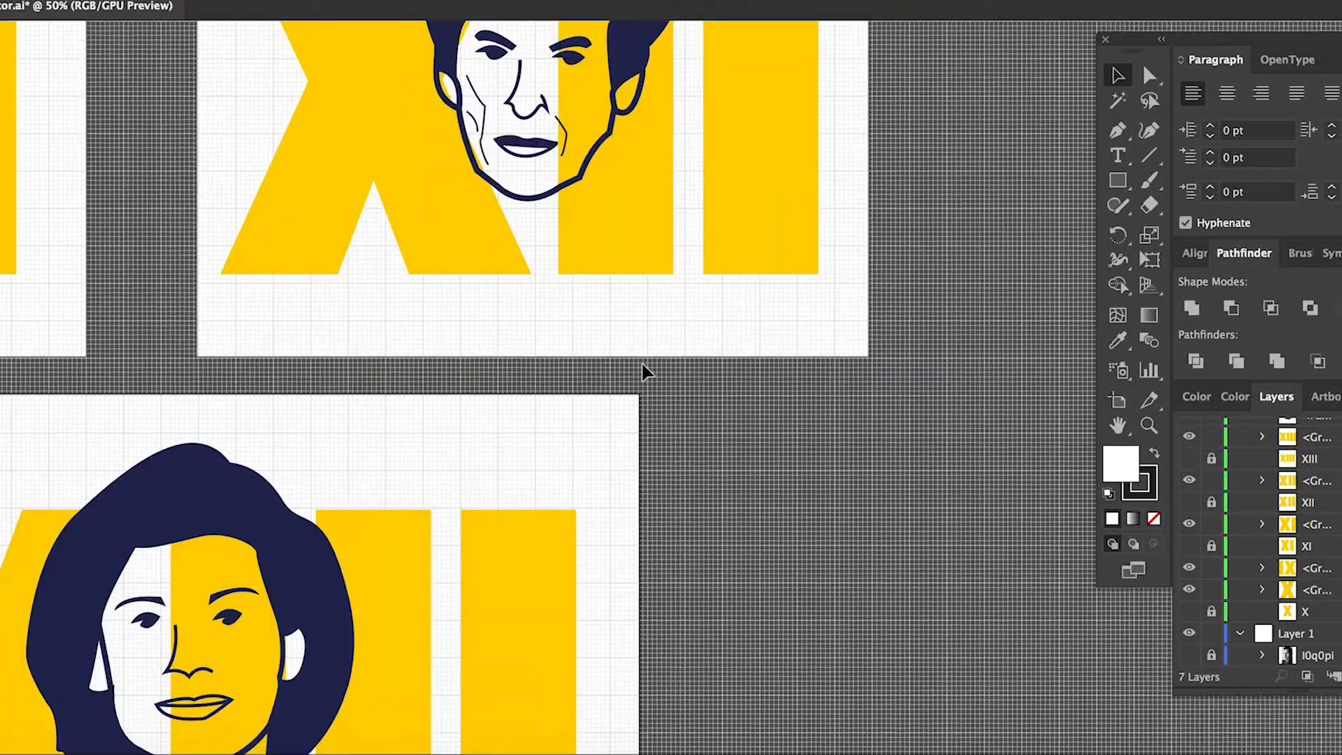
pyautogui.scroll(-10, 642, 365)
pyautogui.scroll(20, 643, 365)
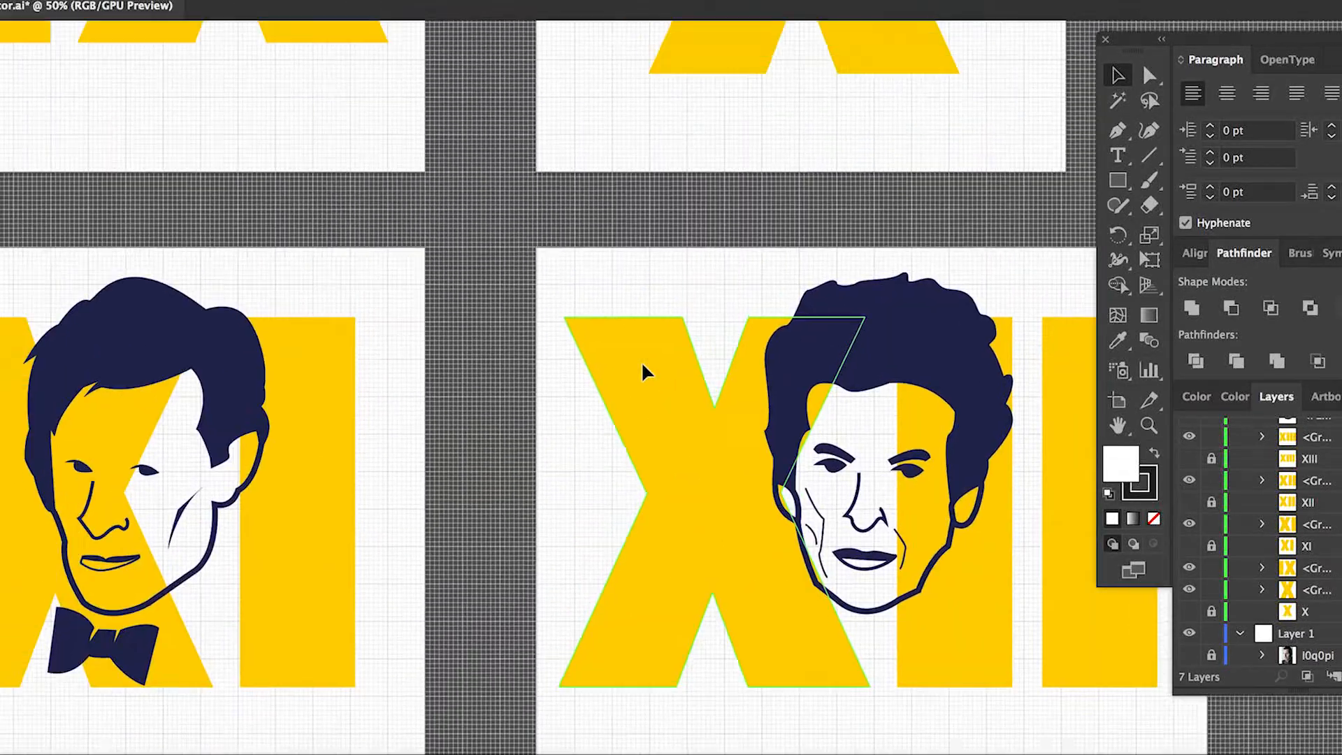
pyautogui.scroll(15, 643, 370)
pyautogui.hscroll(-3, 643, 370)
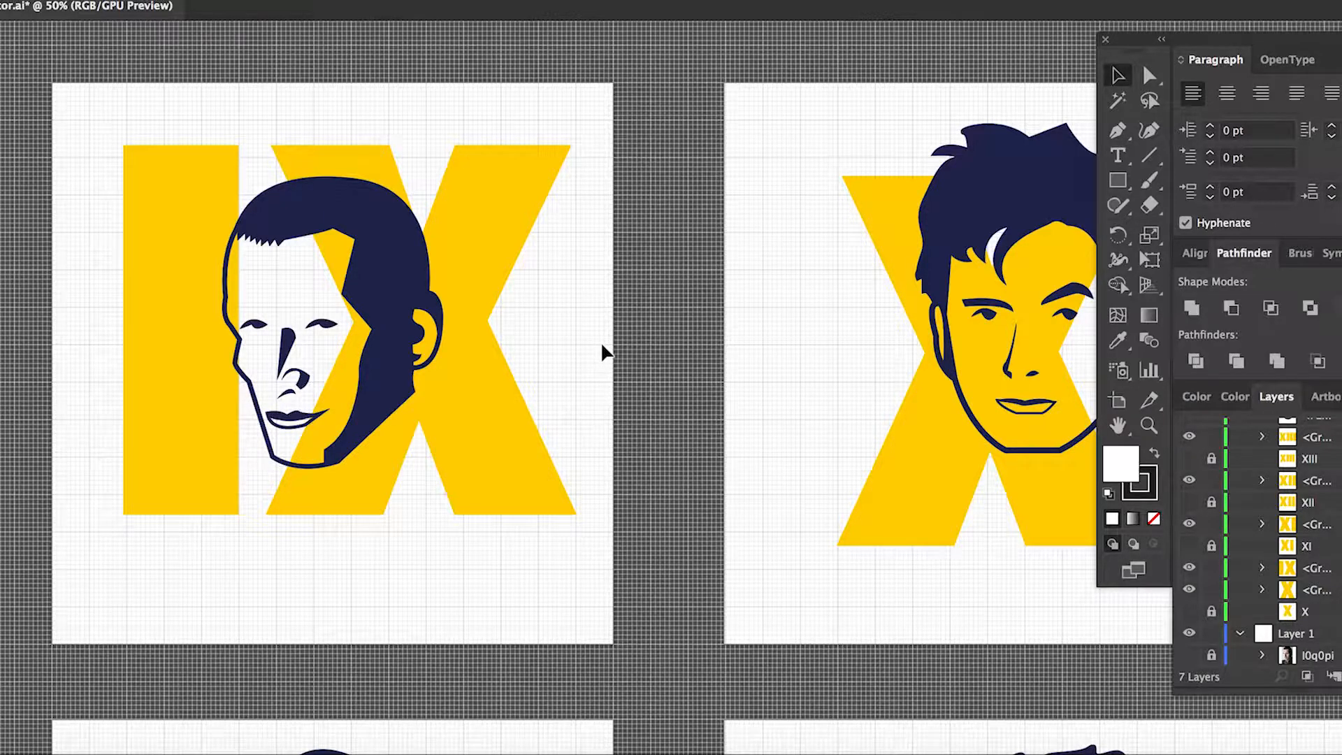
pyautogui.scroll(3, 603, 295)
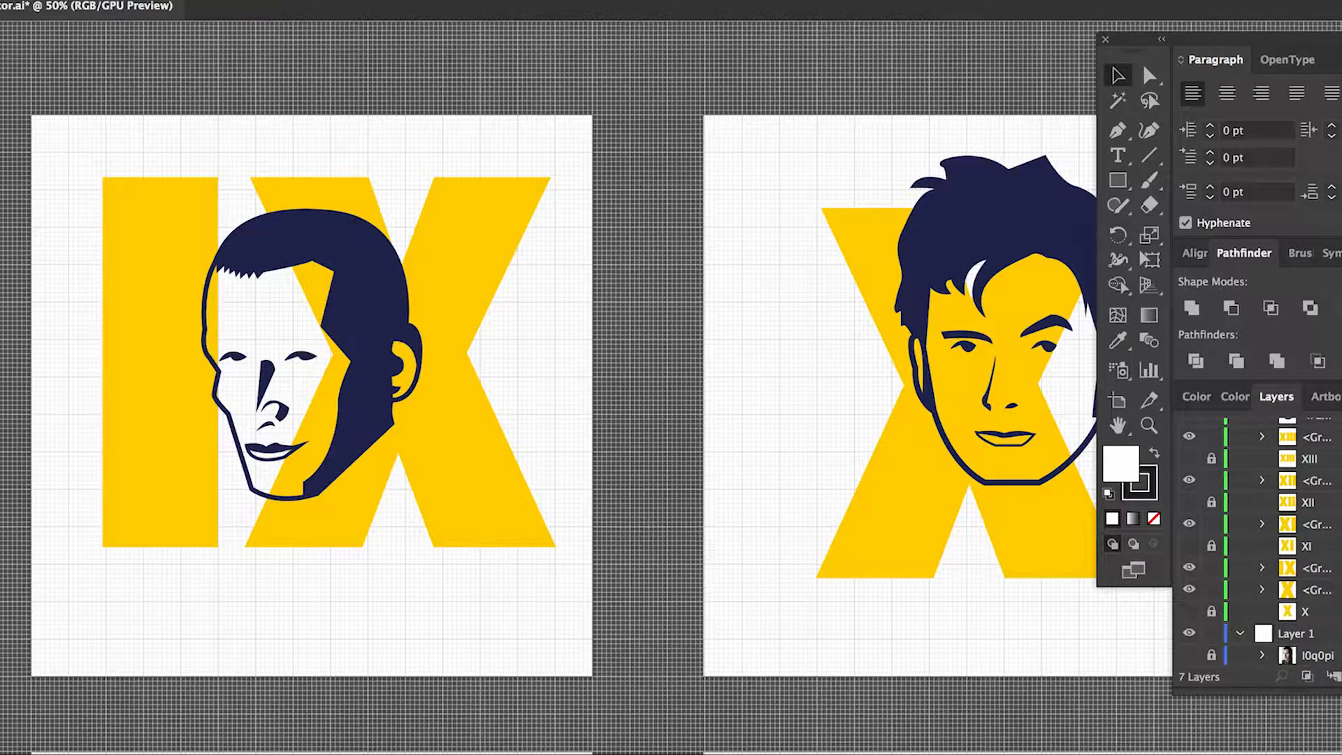
# Expand Layer 2 and its group to review the shapes that make up the IX portrait.
pyautogui.scroll(10, 1259, 541)
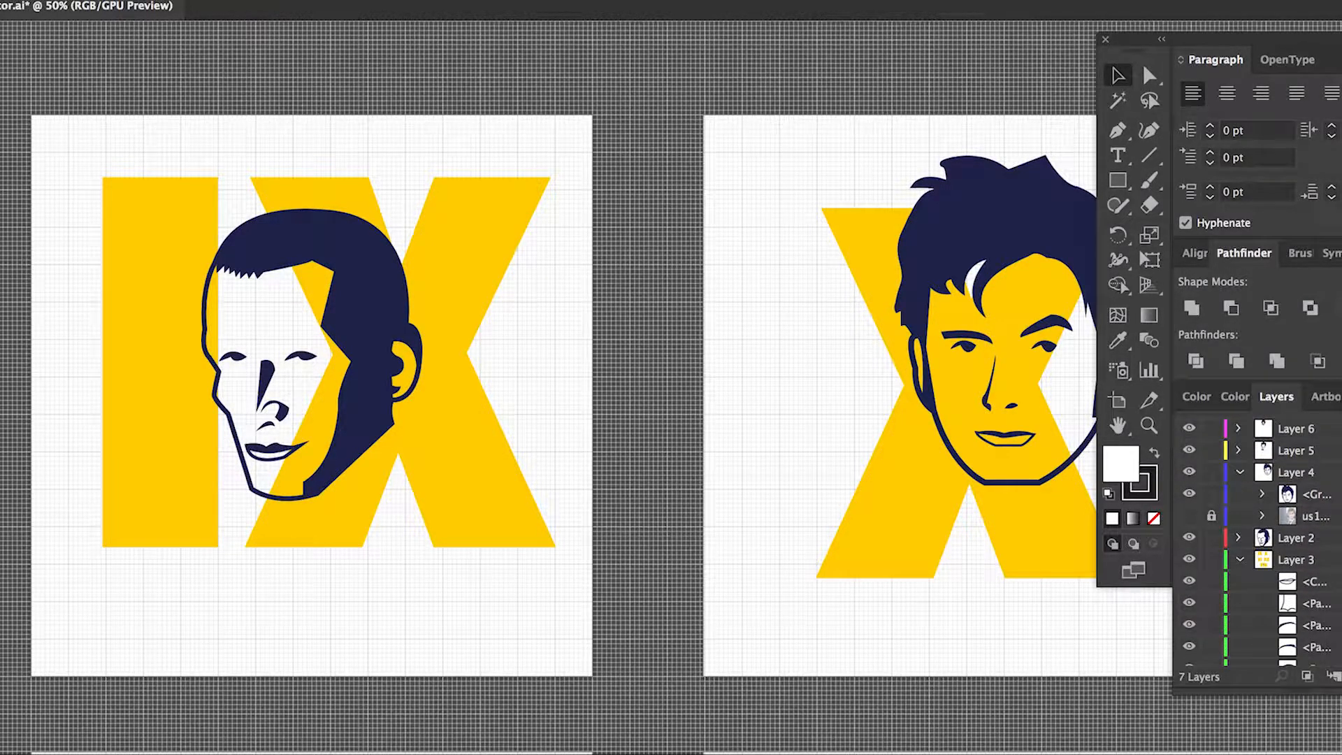
pyautogui.click(1239, 538)
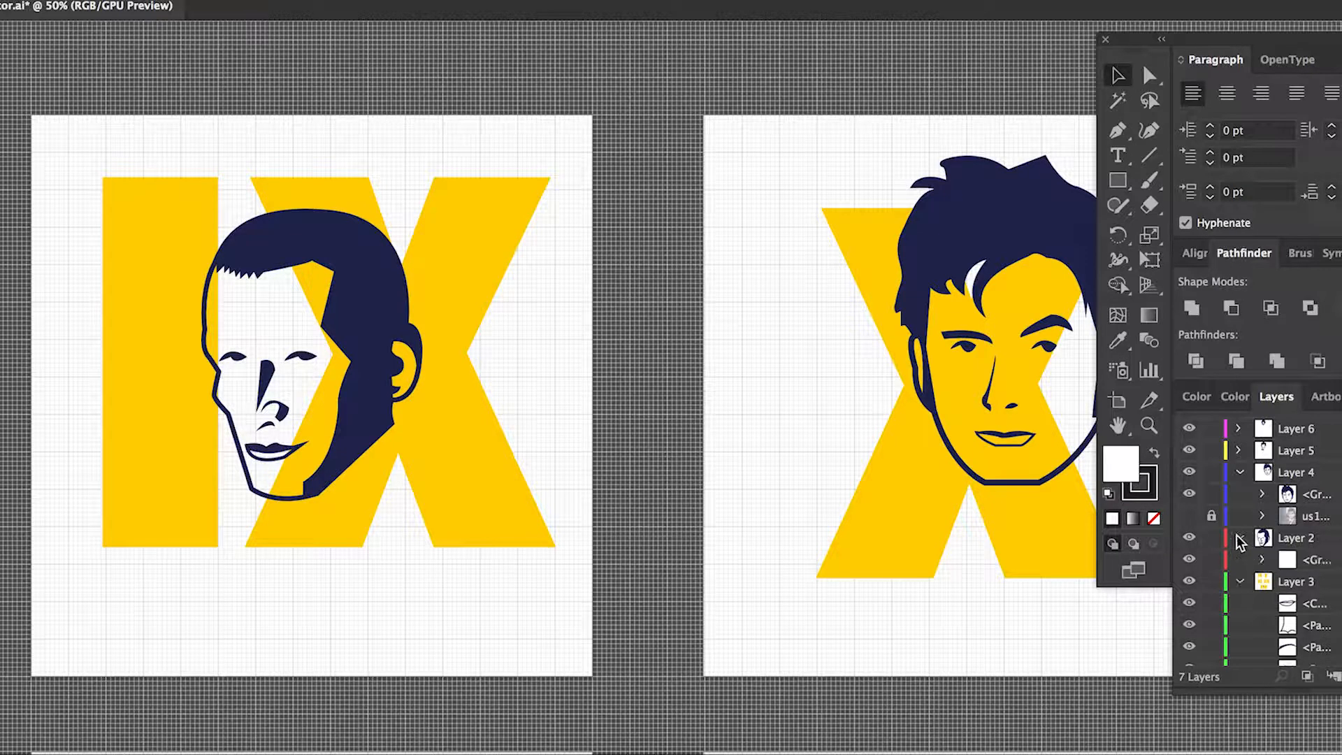
pyautogui.scroll(-10, 1318, 577)
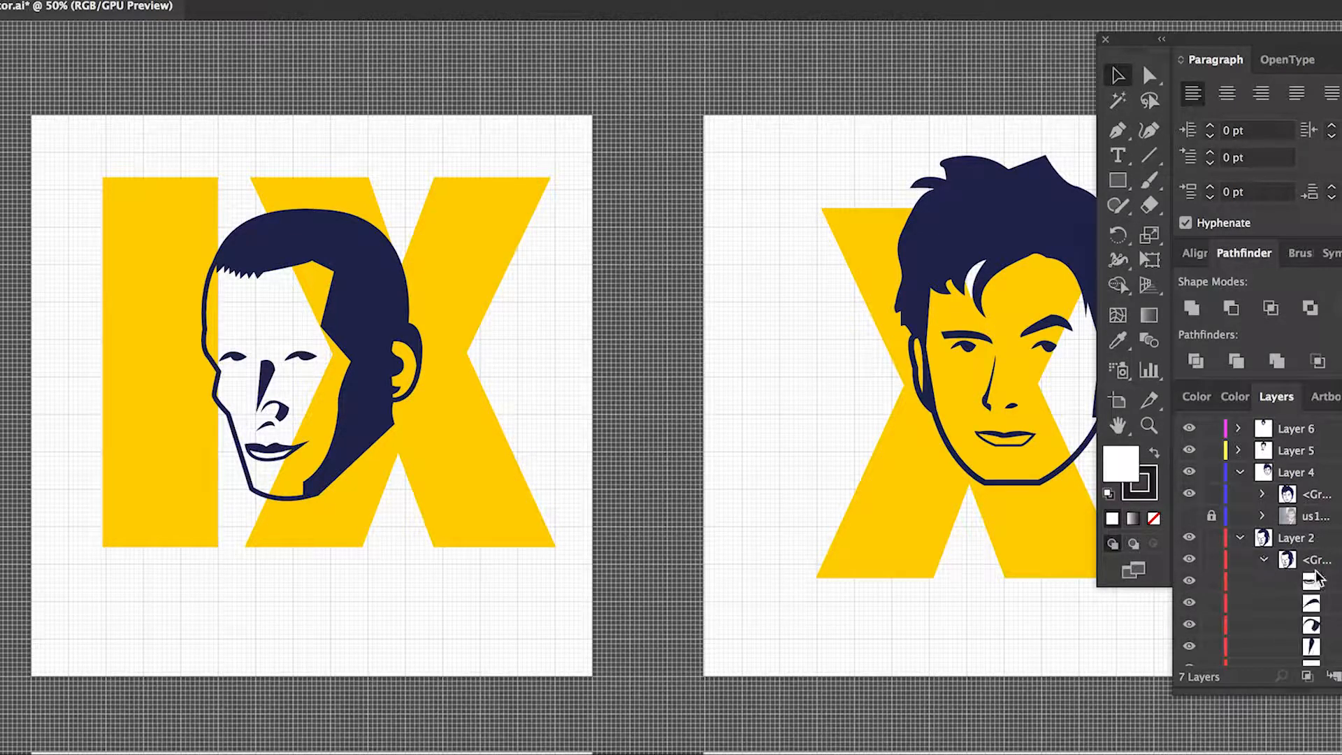
pyautogui.scroll(5, 1318, 576)
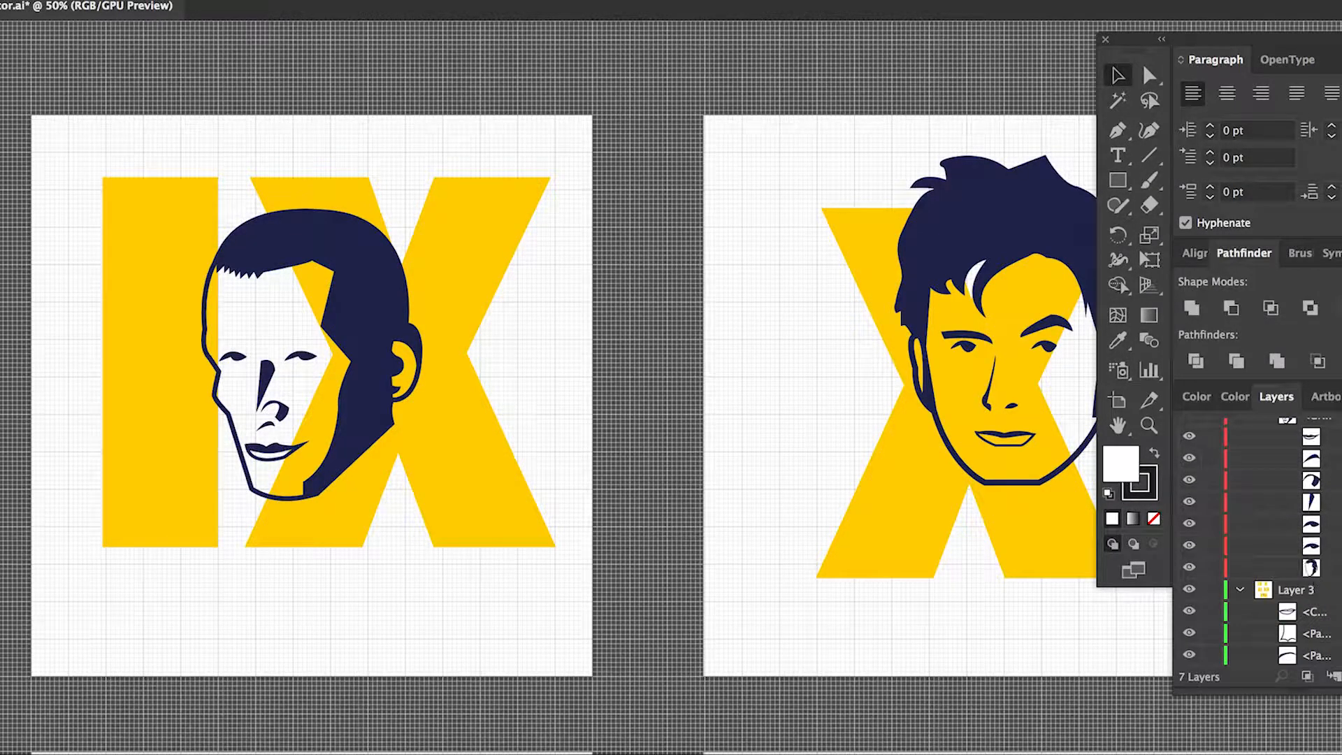
pyautogui.scroll(3, 1318, 577)
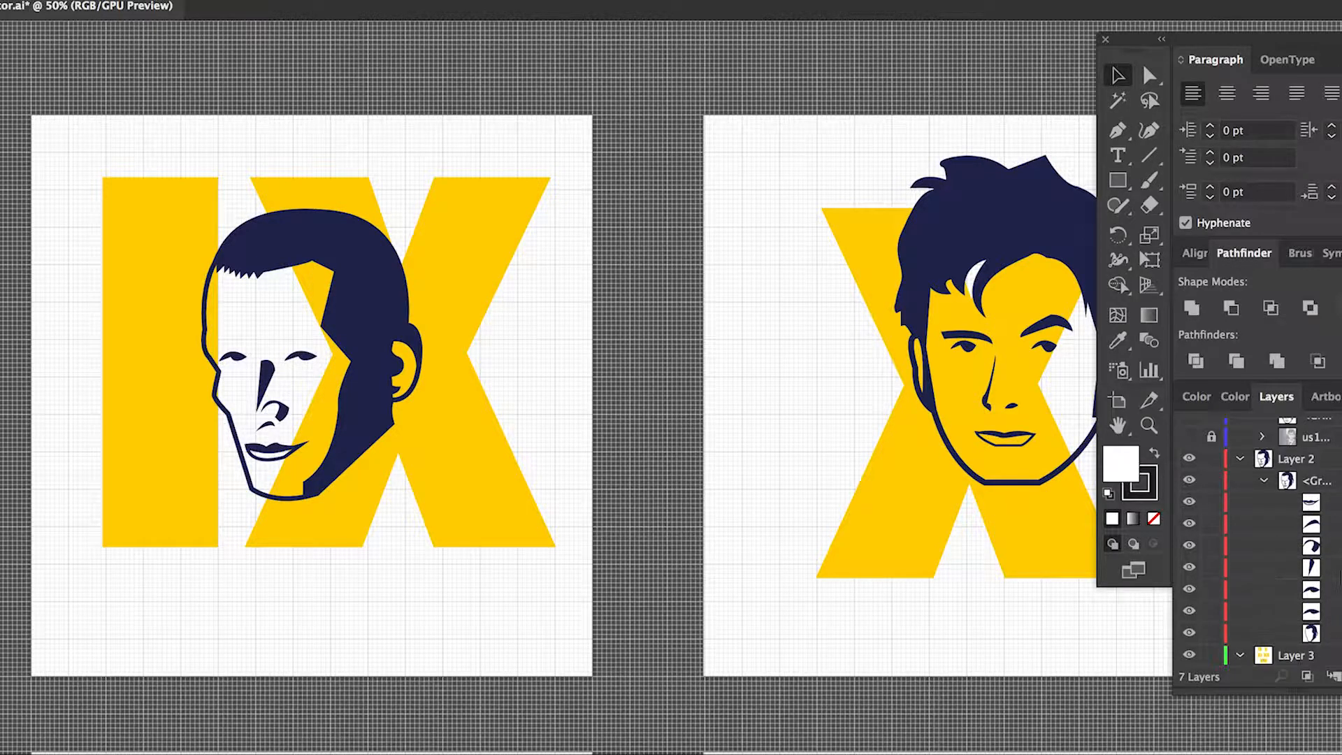
pyautogui.scroll(3, 1304, 545)
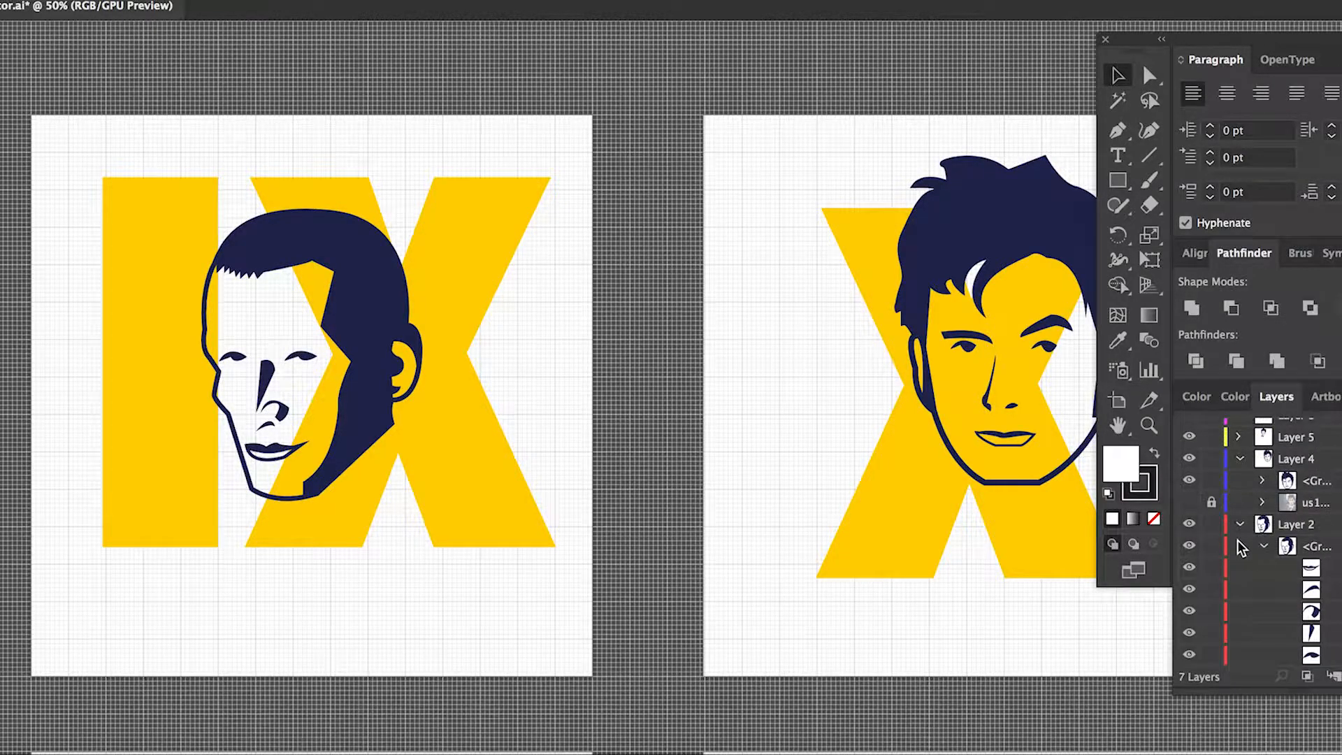
# Make the hidden reference photo in Layer 1 visible behind the IX portrait and inspect it at 100% zoom.
pyautogui.scroll(-10, 1222, 539)
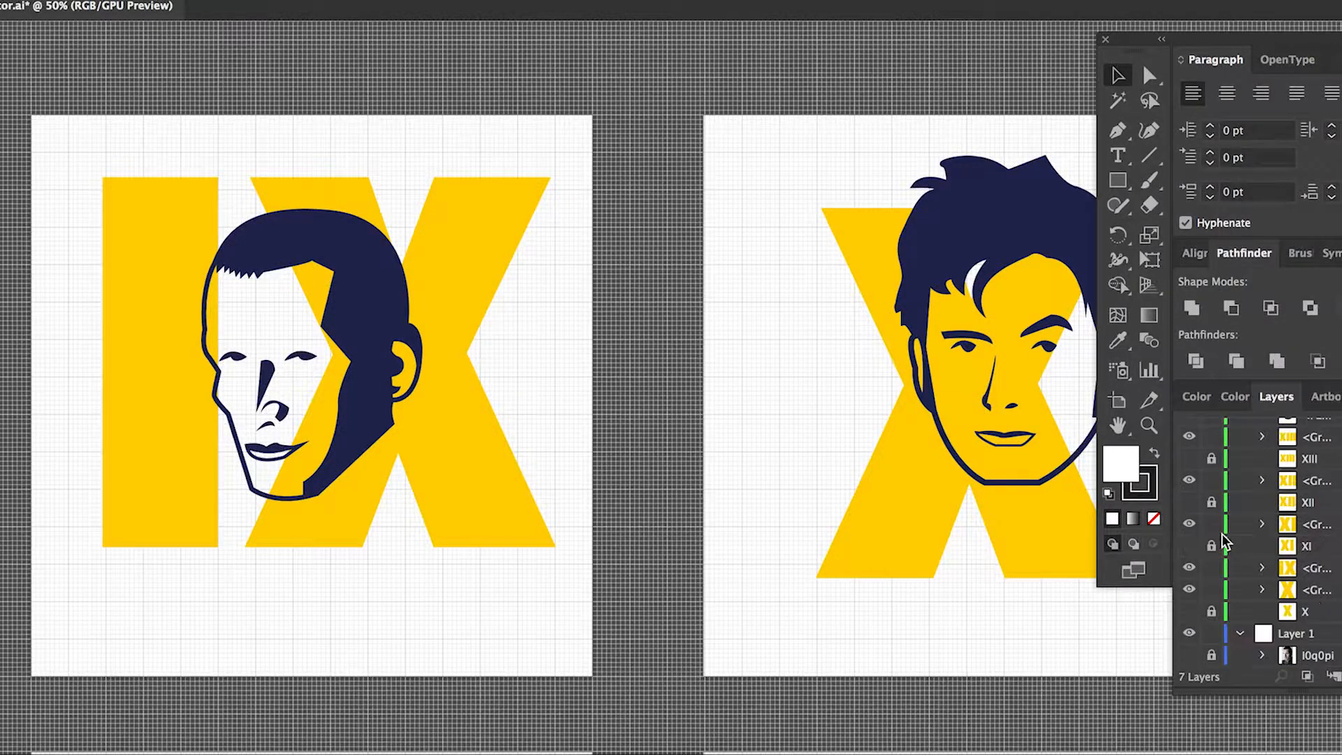
pyautogui.scroll(-2, 1222, 538)
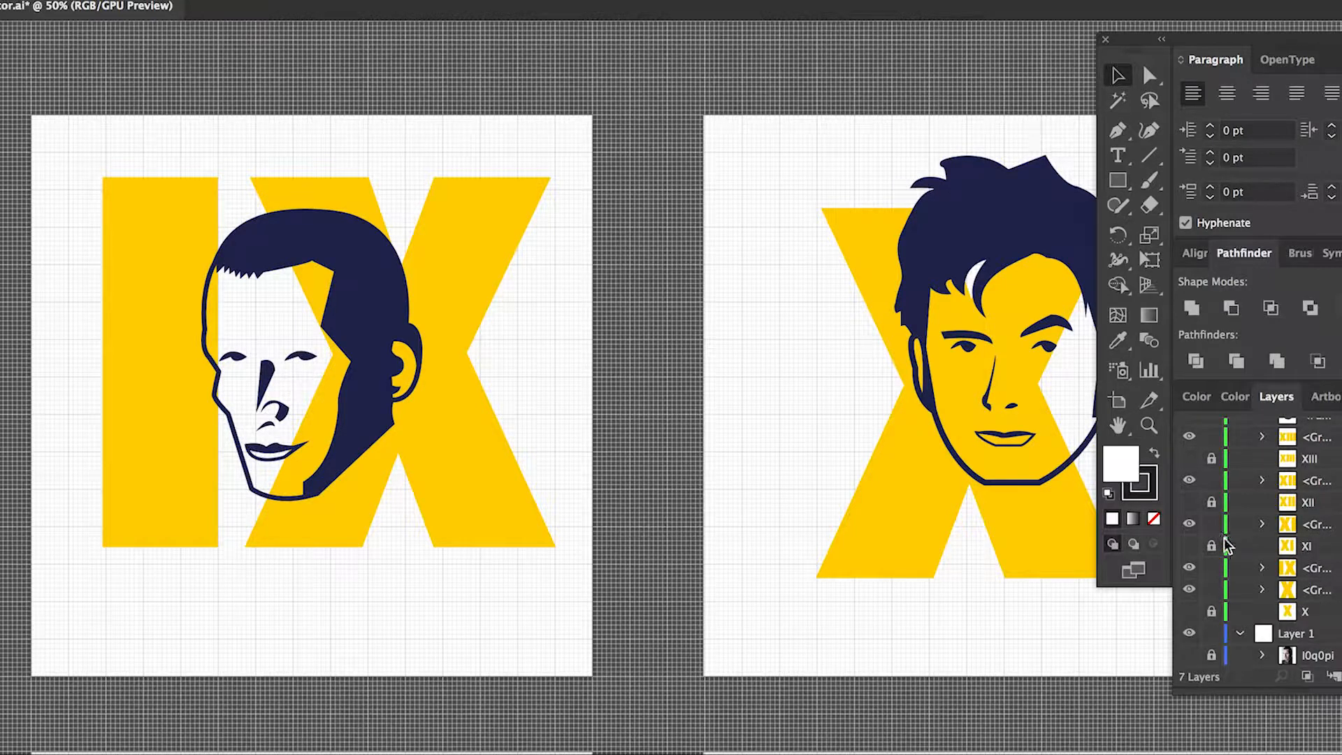
pyautogui.click(1189, 656)
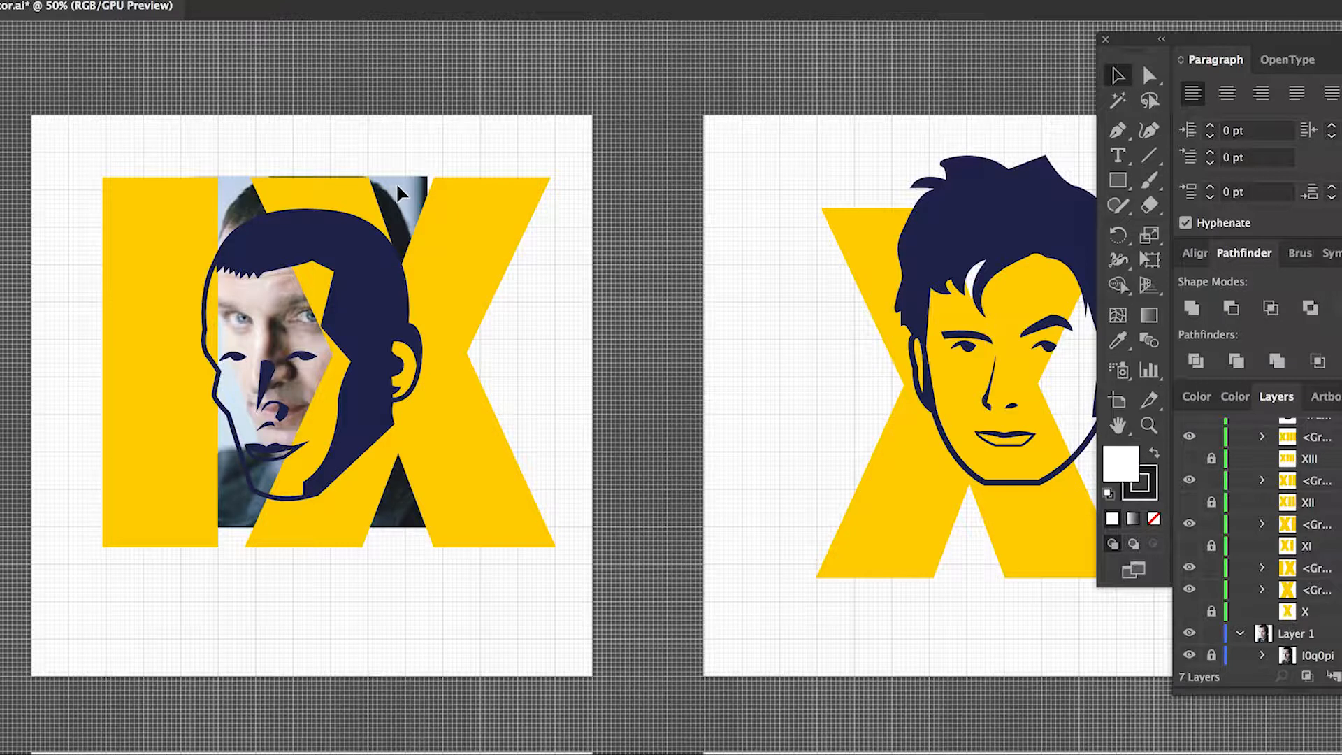
pyautogui.press('super+equal')
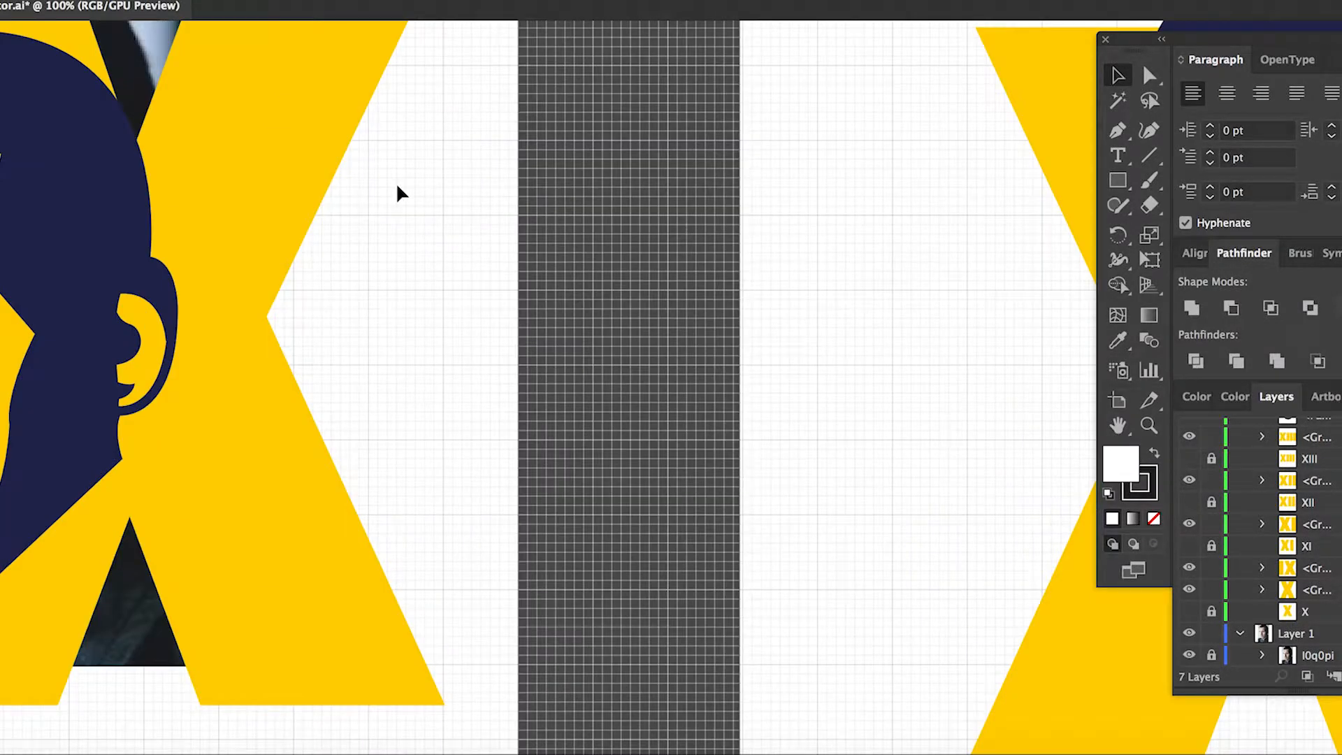
pyautogui.hscroll(-10, 396, 182)
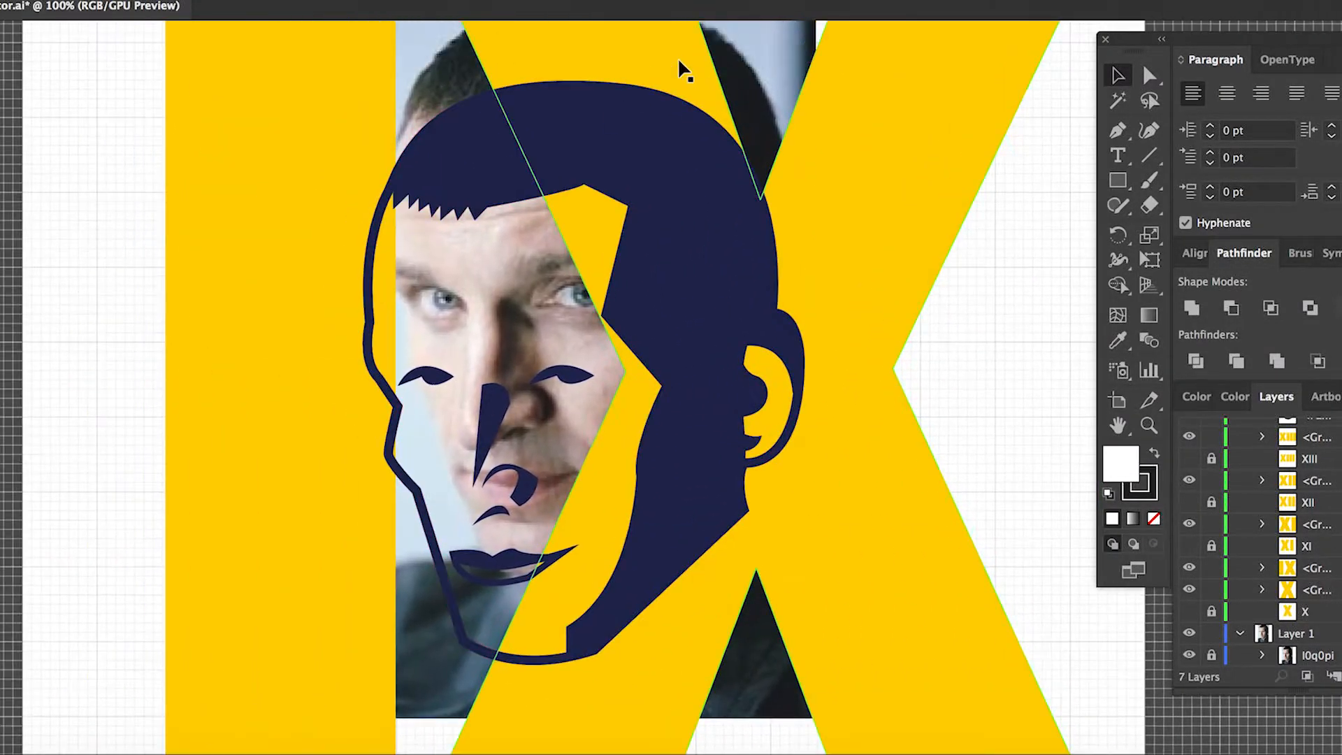
# Unlock the reference photo in Layer 1 and move it out from under the IX portrait to its left side.
pyautogui.moveTo(754, 54); pyautogui.dragTo(493, 77)
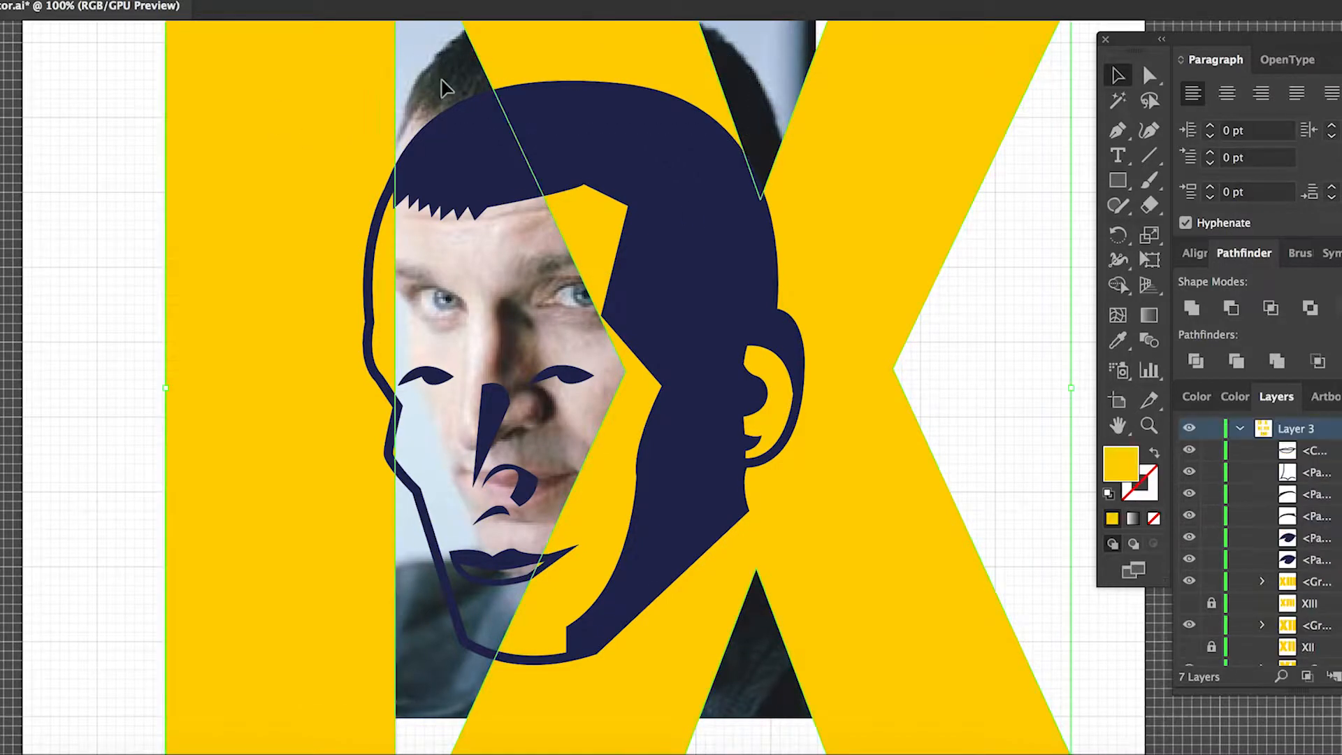
pyautogui.scroll(-3, 1273, 490)
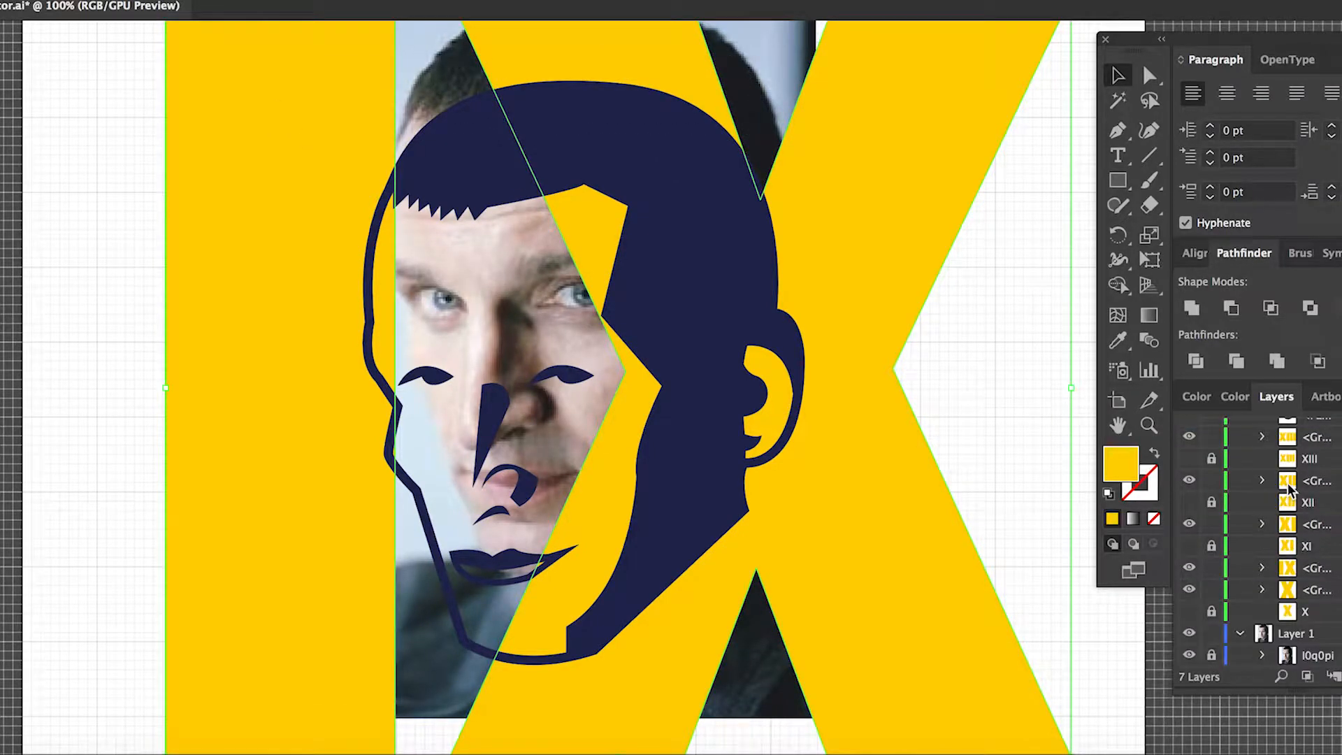
pyautogui.click(1212, 656)
pyautogui.moveTo(766, 79); pyautogui.dragTo(299, 80)
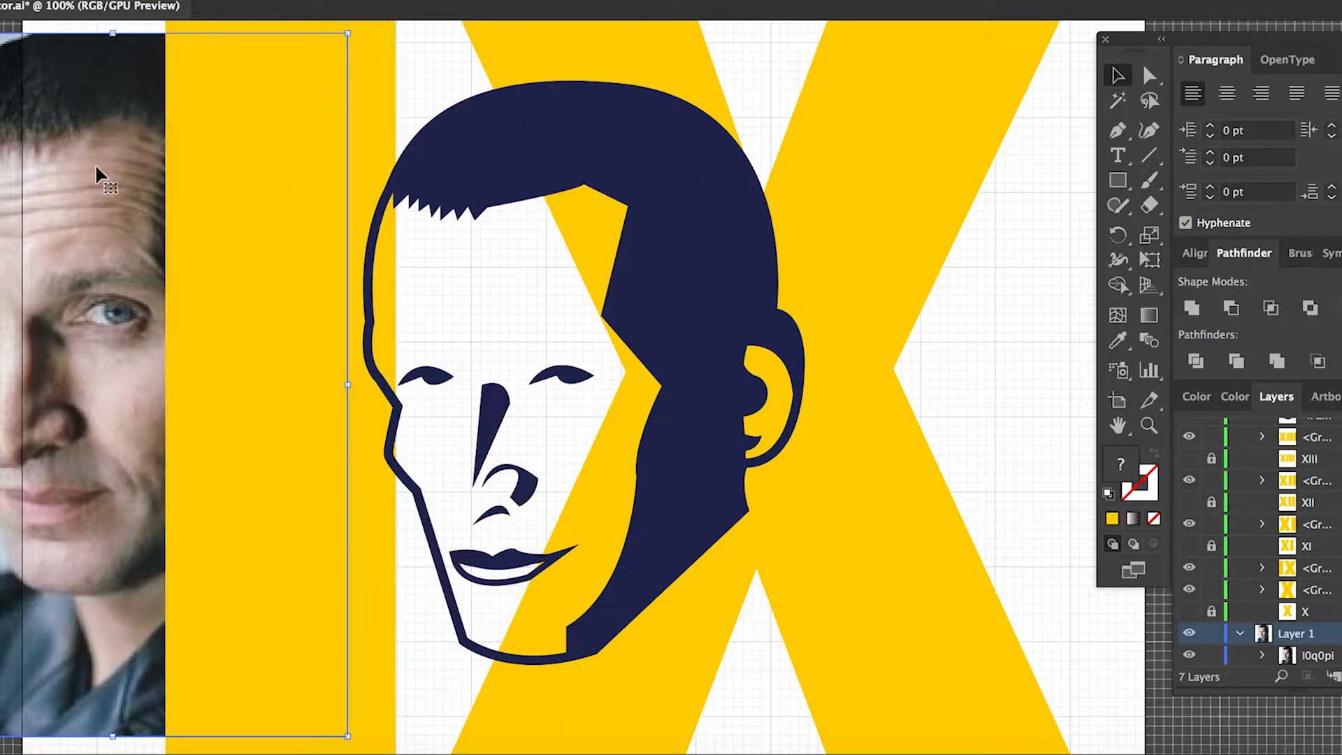
pyautogui.hscroll(-10, 91, 168)
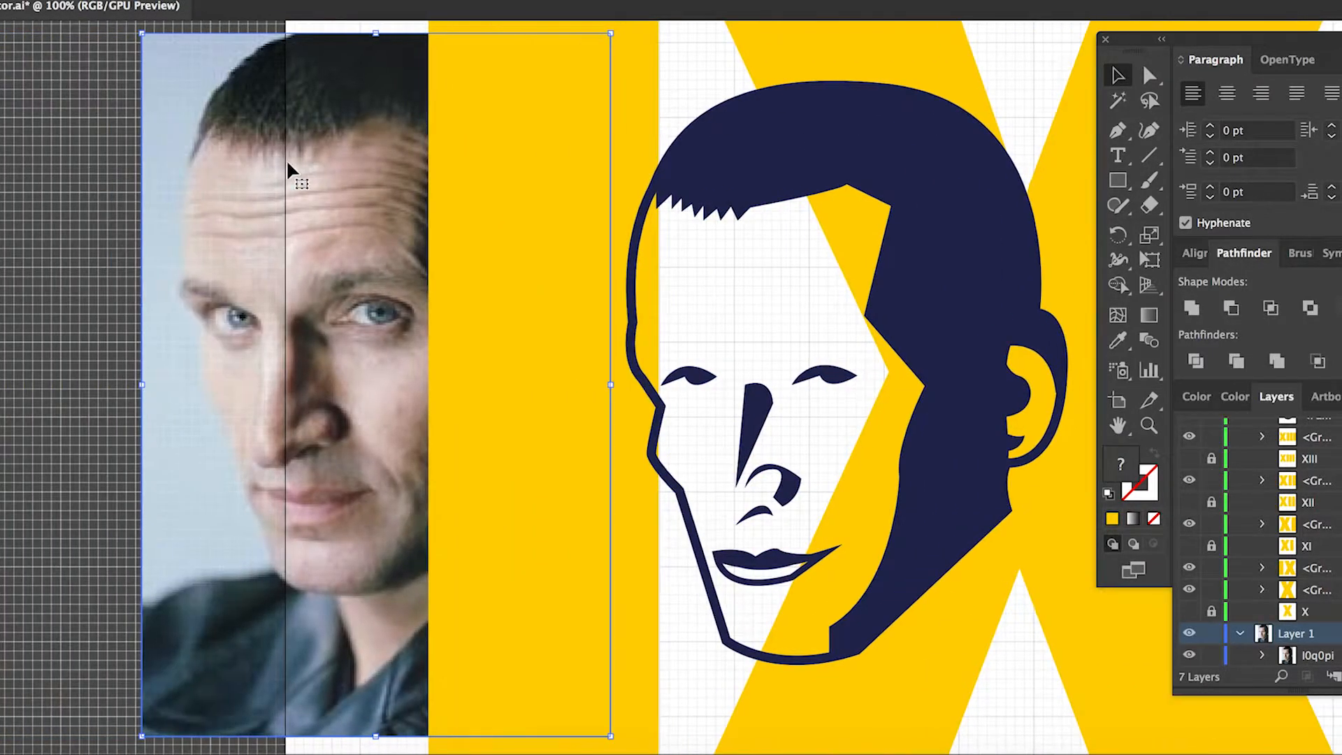
pyautogui.moveTo(282, 174); pyautogui.dragTo(177, 180)
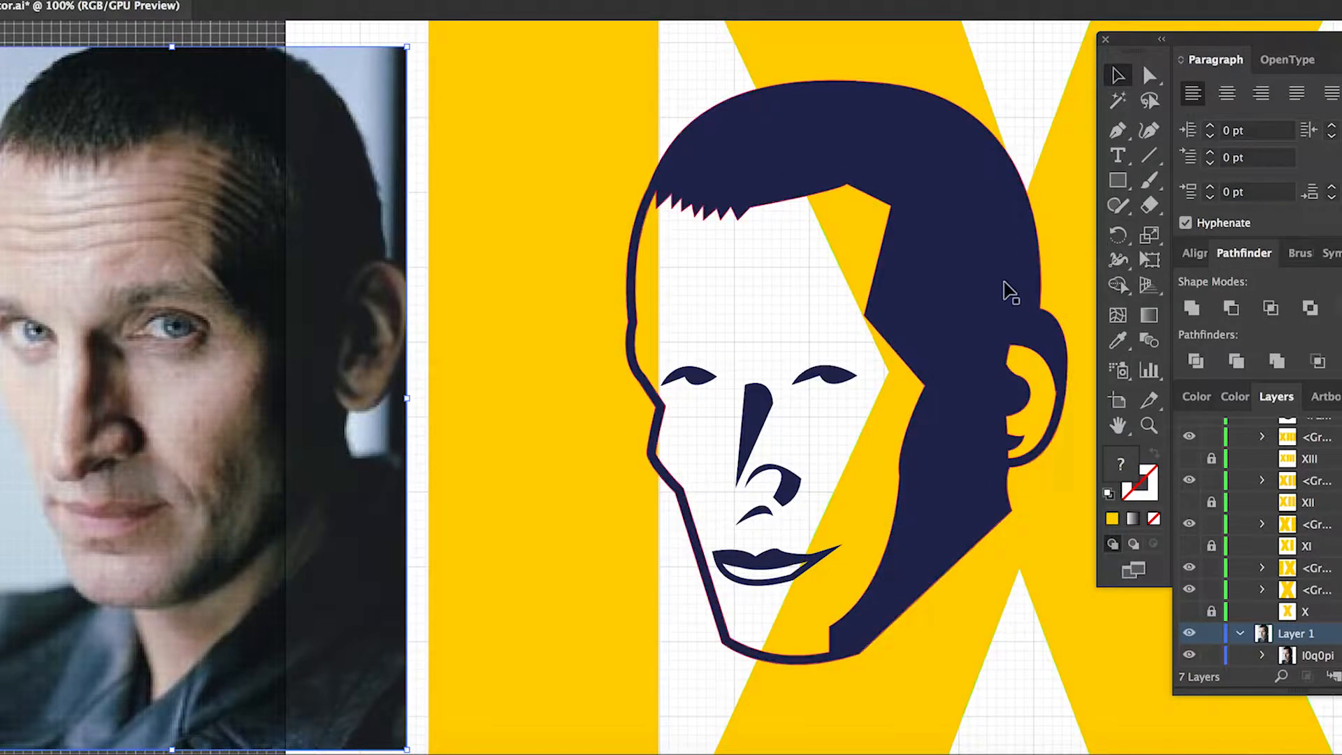
pyautogui.hscroll(-1, 777, 360)
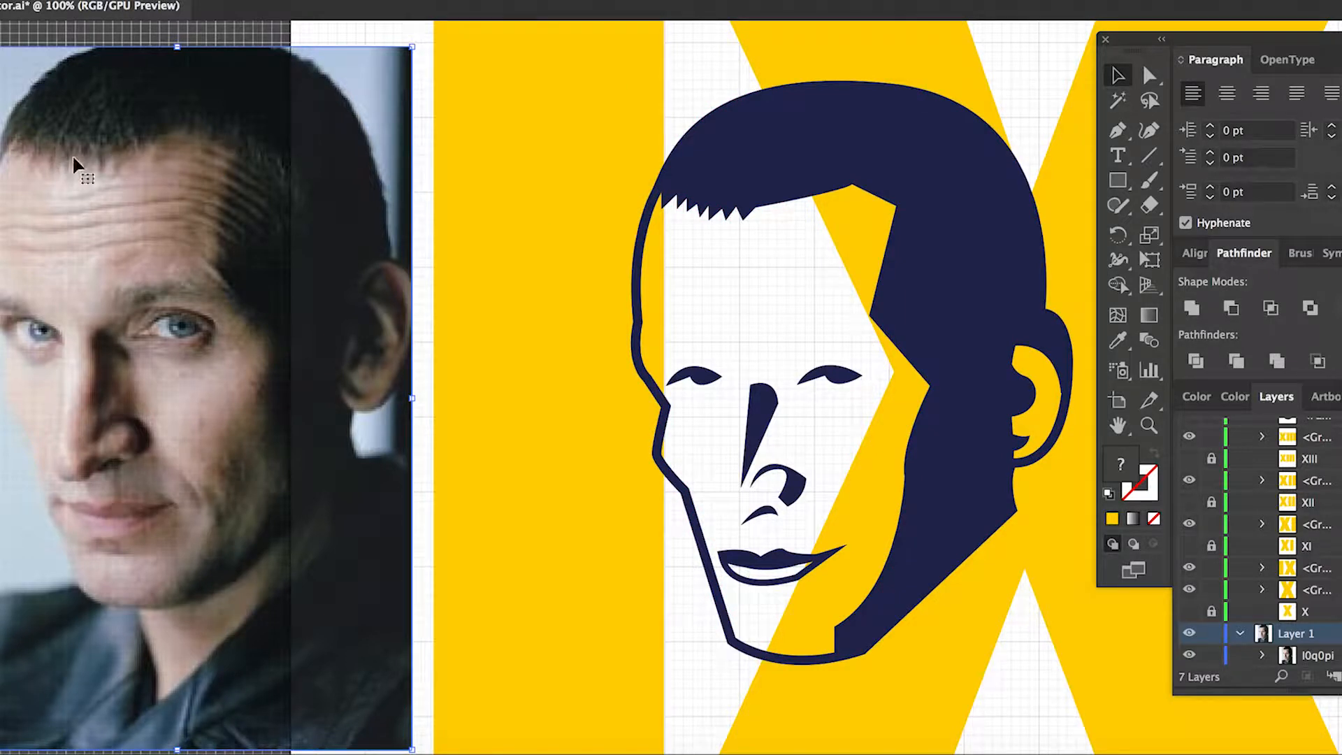
pyautogui.click(698, 384)
pyautogui.click(600, 369)
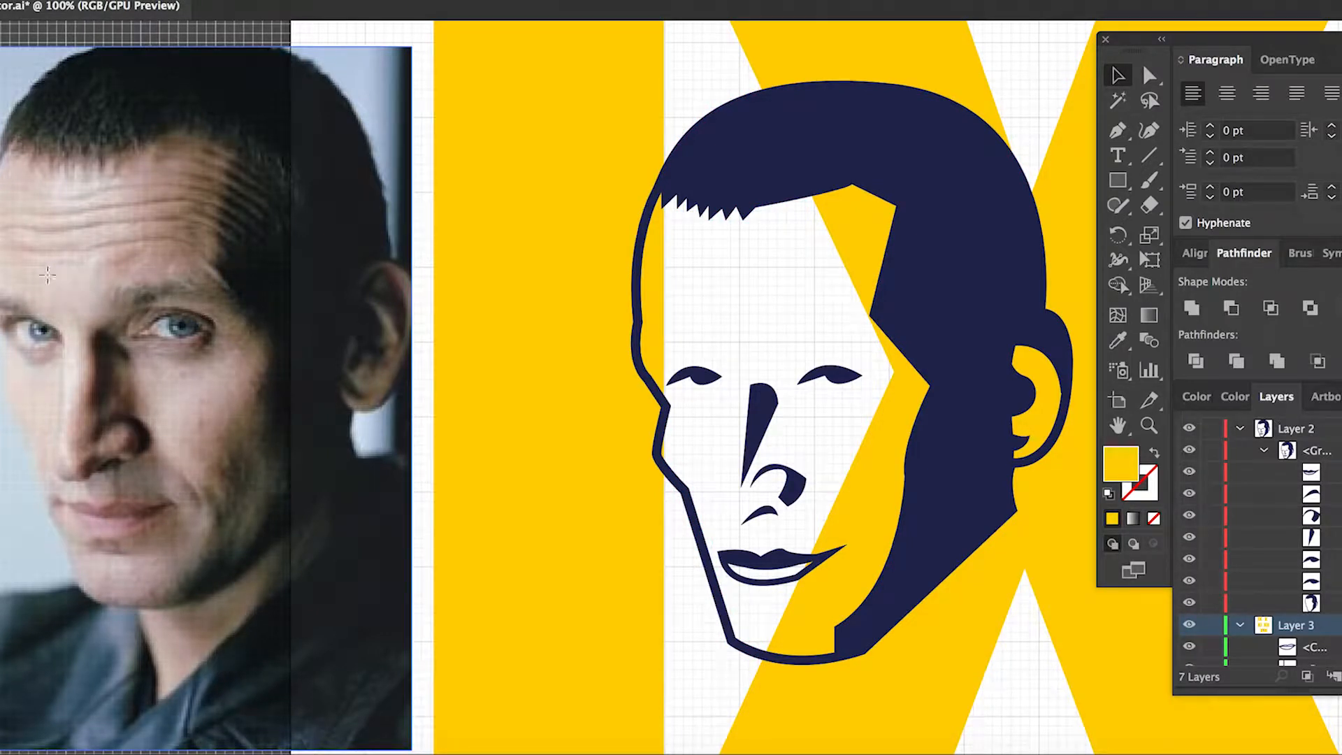
# Select the IX reference photo and hide Layer 1.
pyautogui.click(318, 335)
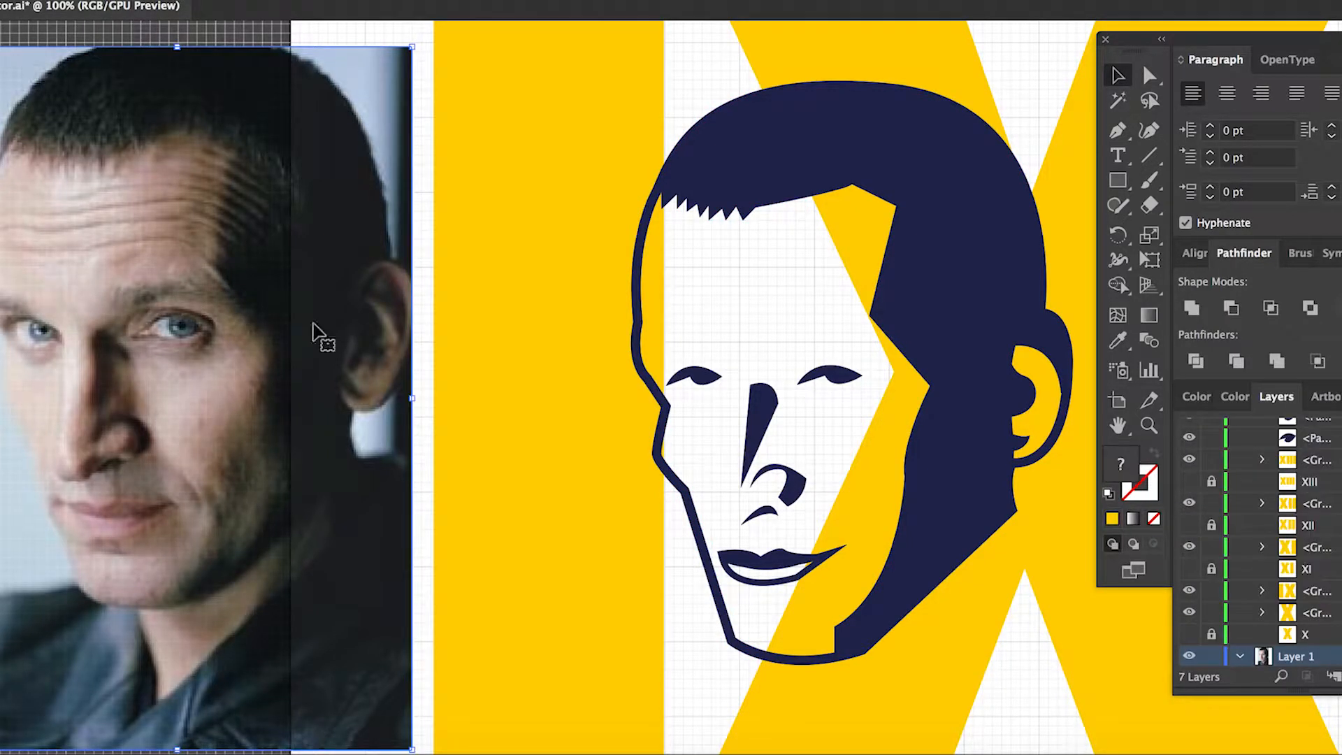
pyautogui.click(1189, 656)
# Make the hidden reference photo in Layer 4 visible behind the X portrait and compare it with the drawn shapes.
pyautogui.hscroll(5, 951, 503)
pyautogui.hscroll(15, 914, 439)
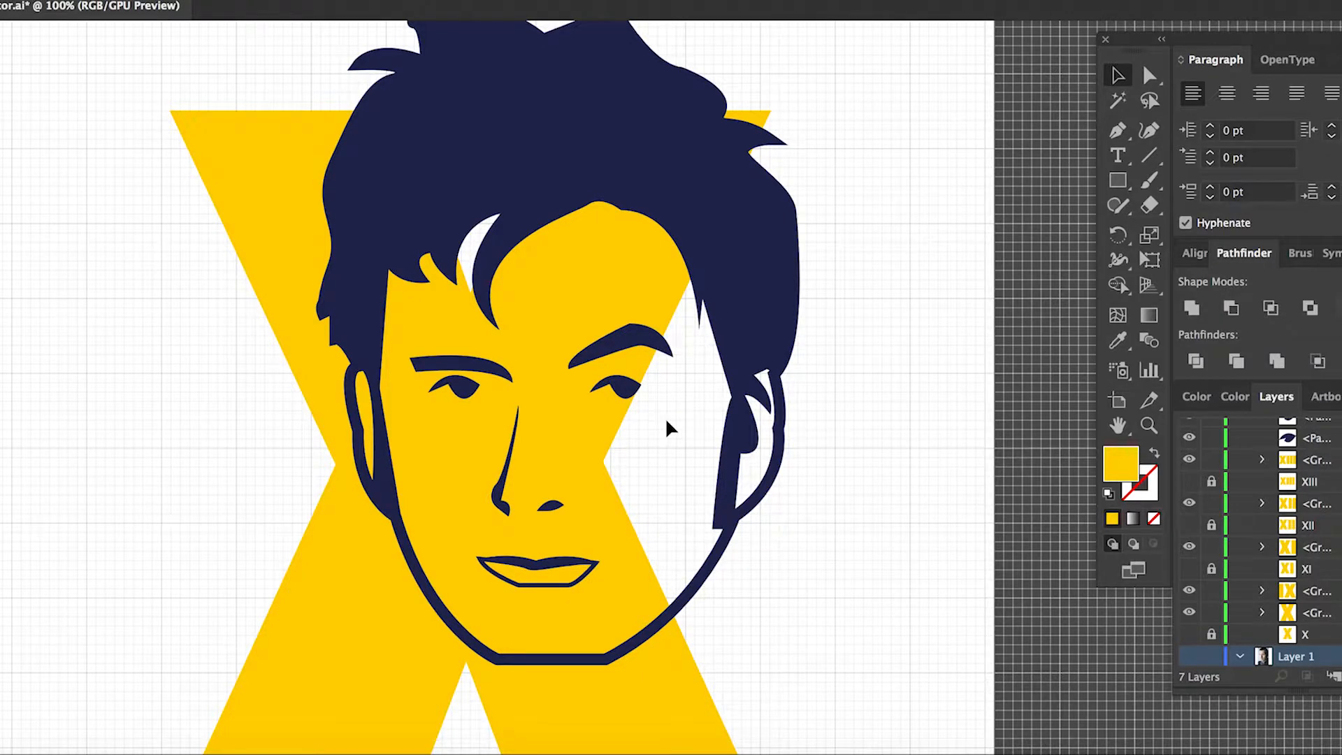
pyautogui.hscroll(-3, 665, 417)
pyautogui.scroll(1, 665, 416)
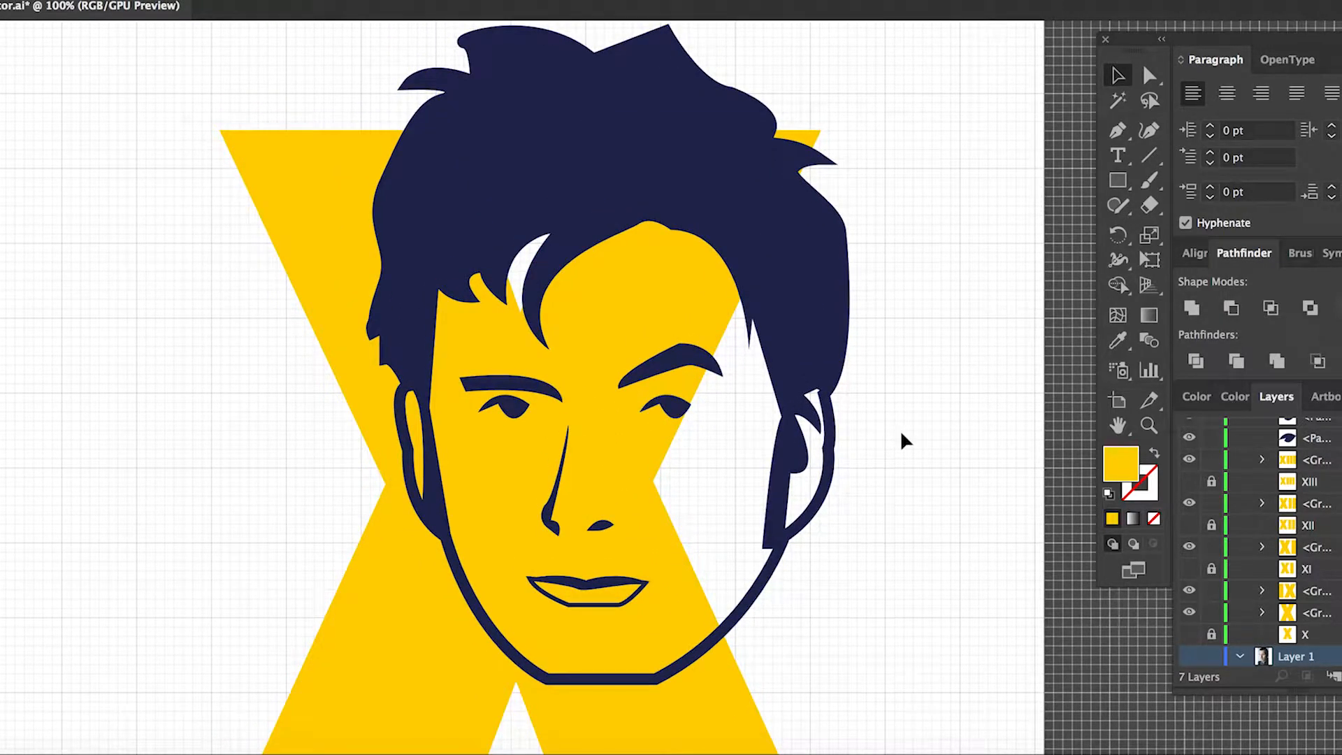
pyautogui.scroll(-4, 860, 429)
pyautogui.scroll(10, 1259, 542)
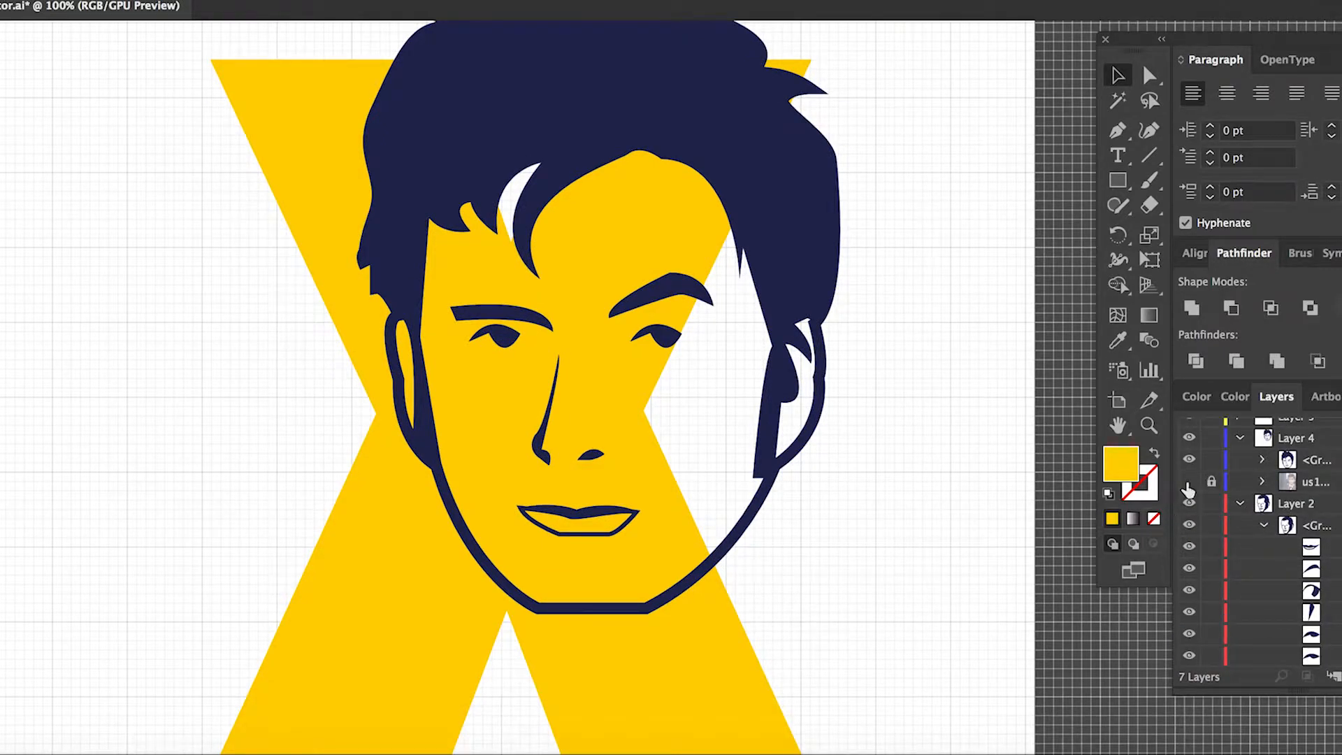
pyautogui.click(1189, 481)
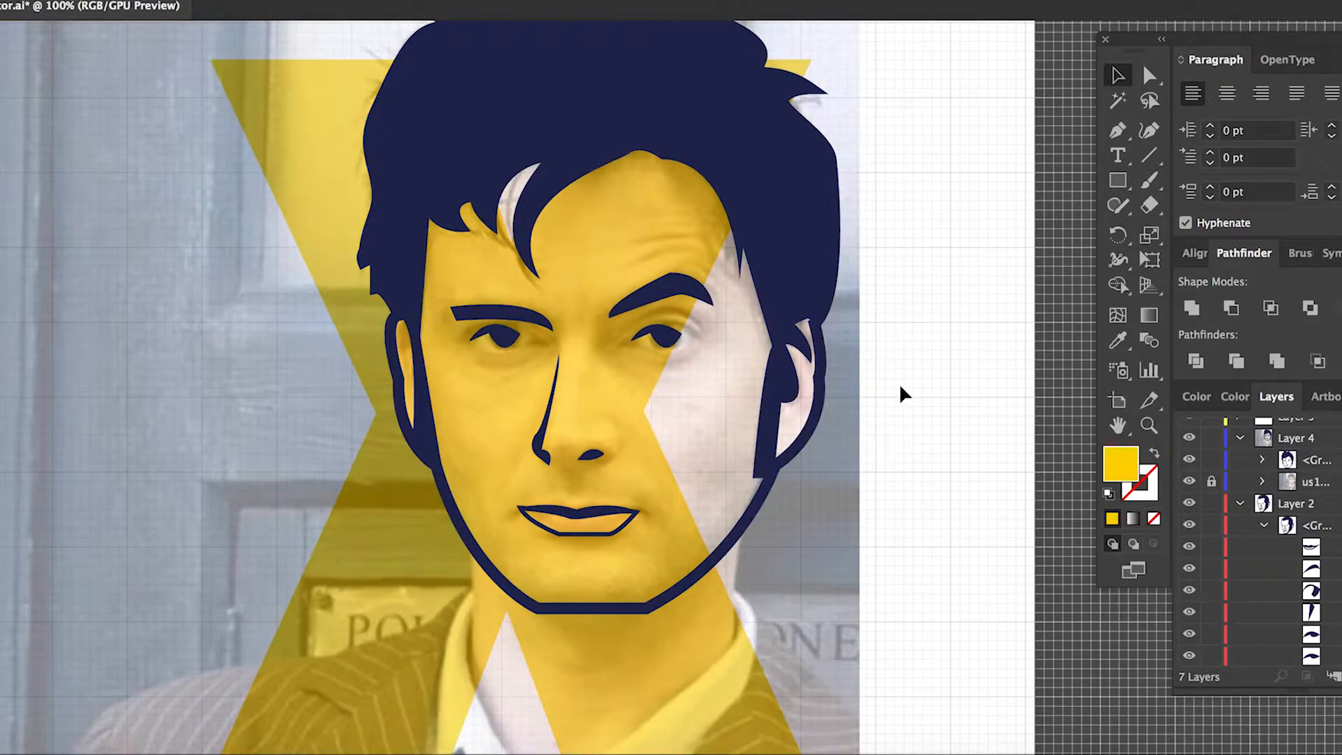
pyautogui.scroll(3, 839, 371)
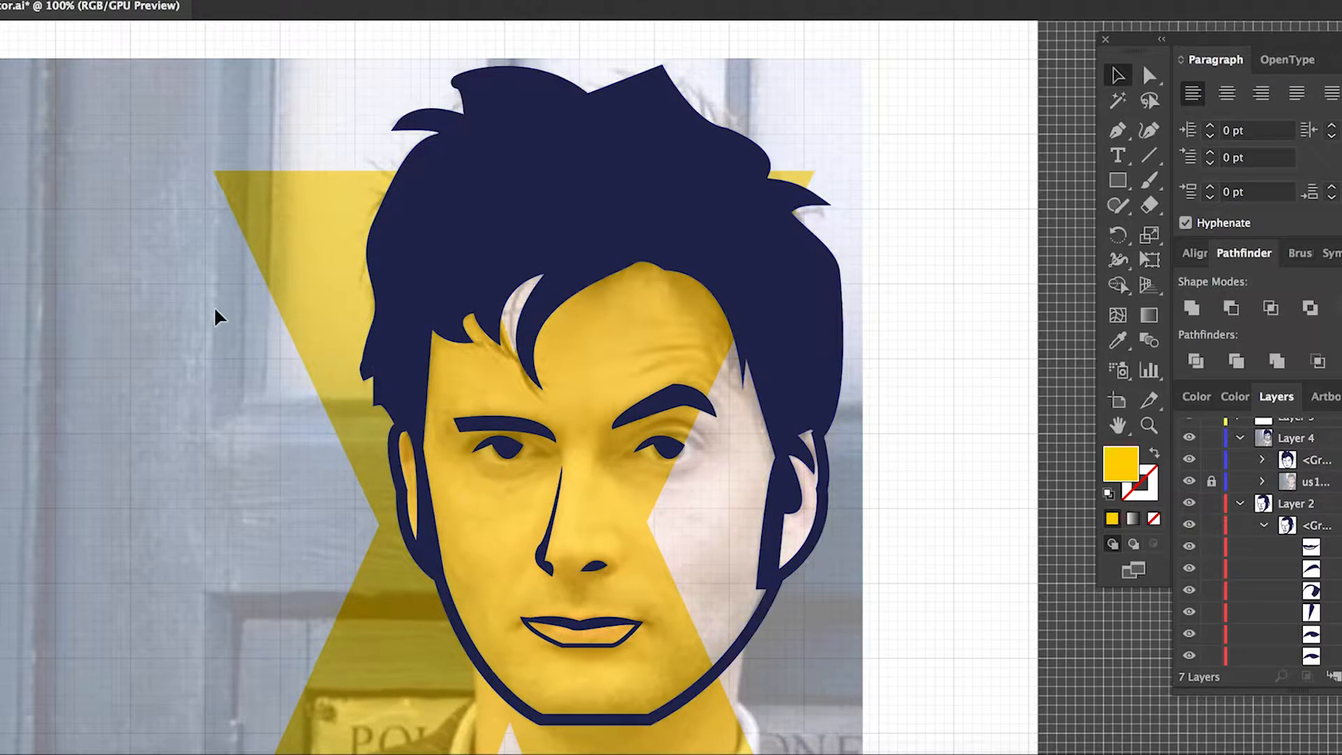
pyautogui.hscroll(-3, 217, 316)
pyautogui.hscroll(2, 214, 310)
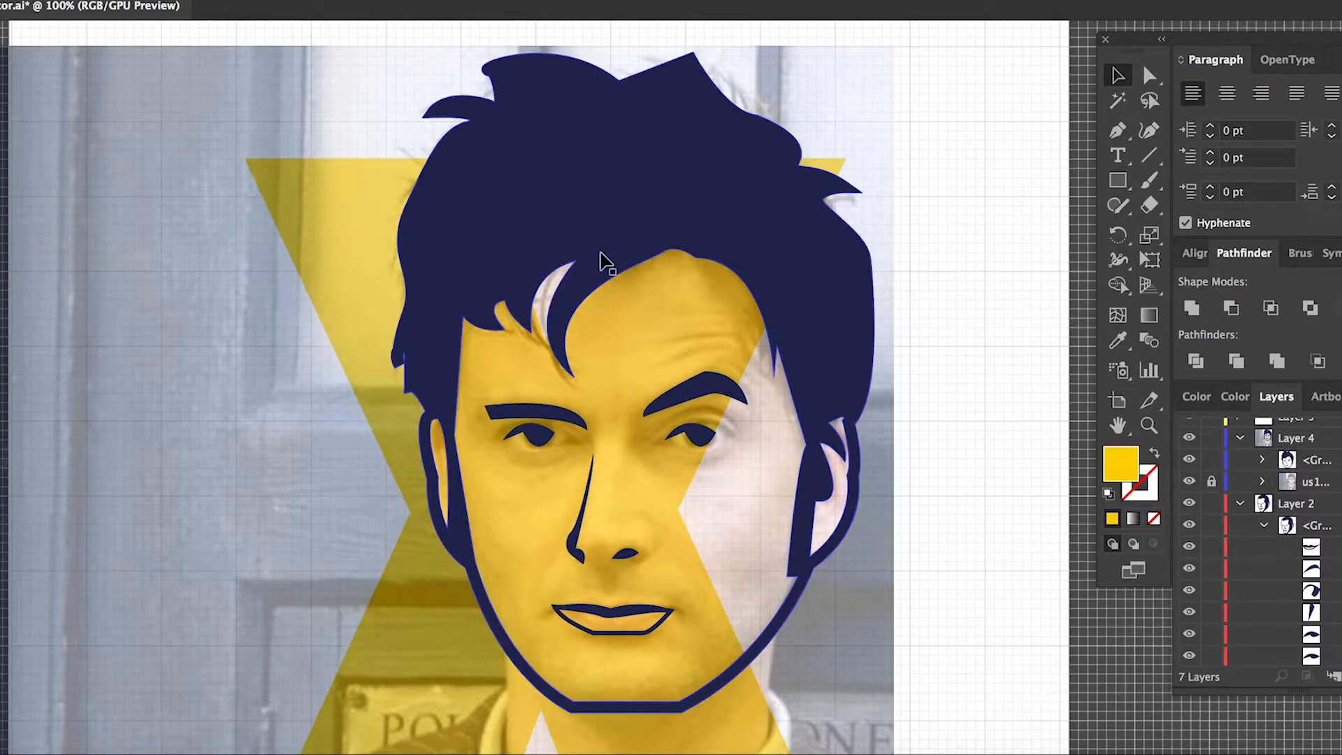
# Expand the group in Layer 4 to review the X portrait's shapes and highlight its hair-and-head shape.
pyautogui.scroll(3, 1322, 499)
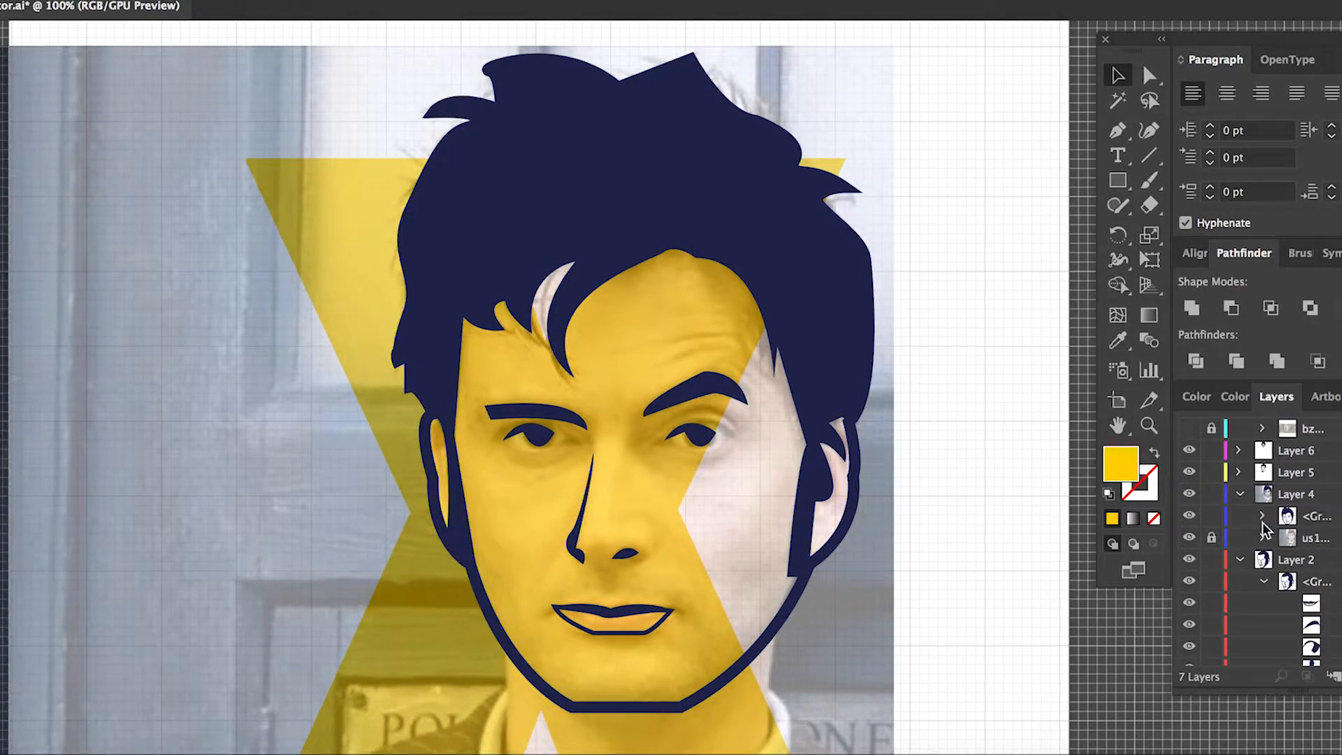
pyautogui.click(1262, 516)
pyautogui.scroll(-5, 1278, 529)
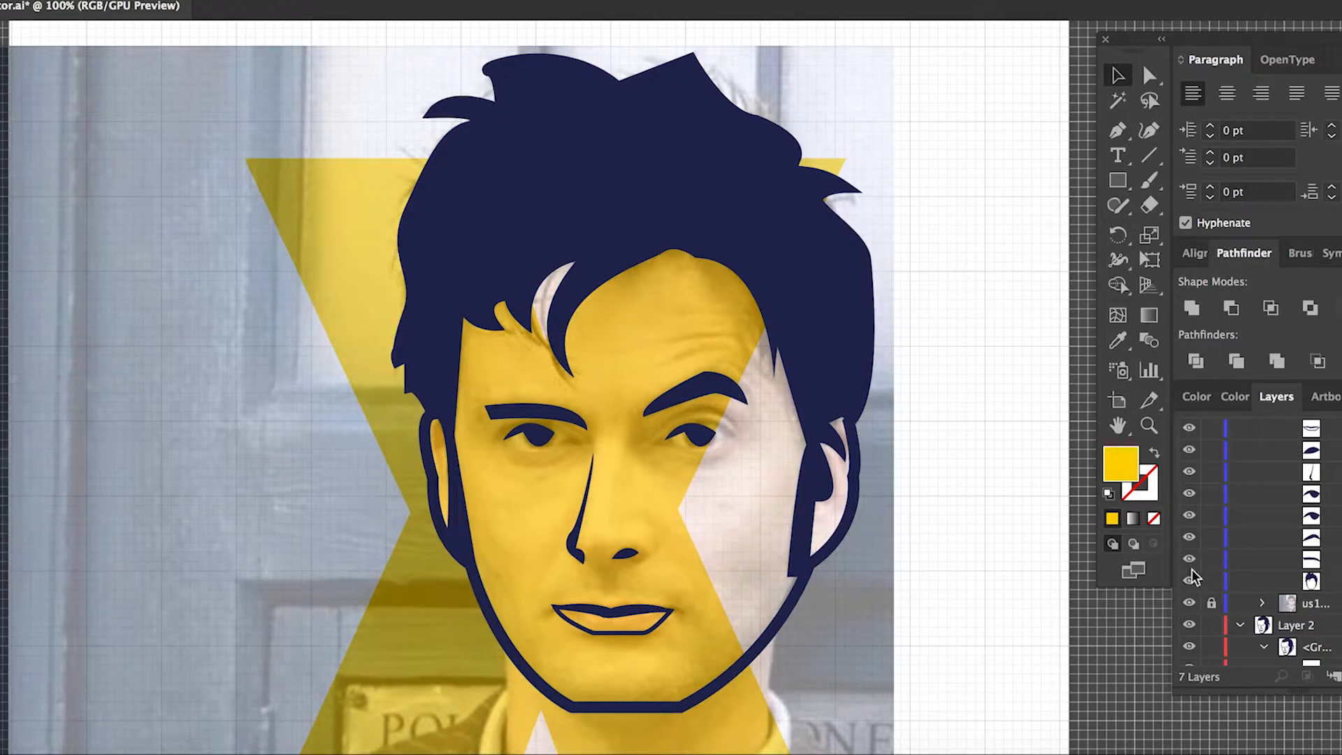
pyautogui.click(1236, 586)
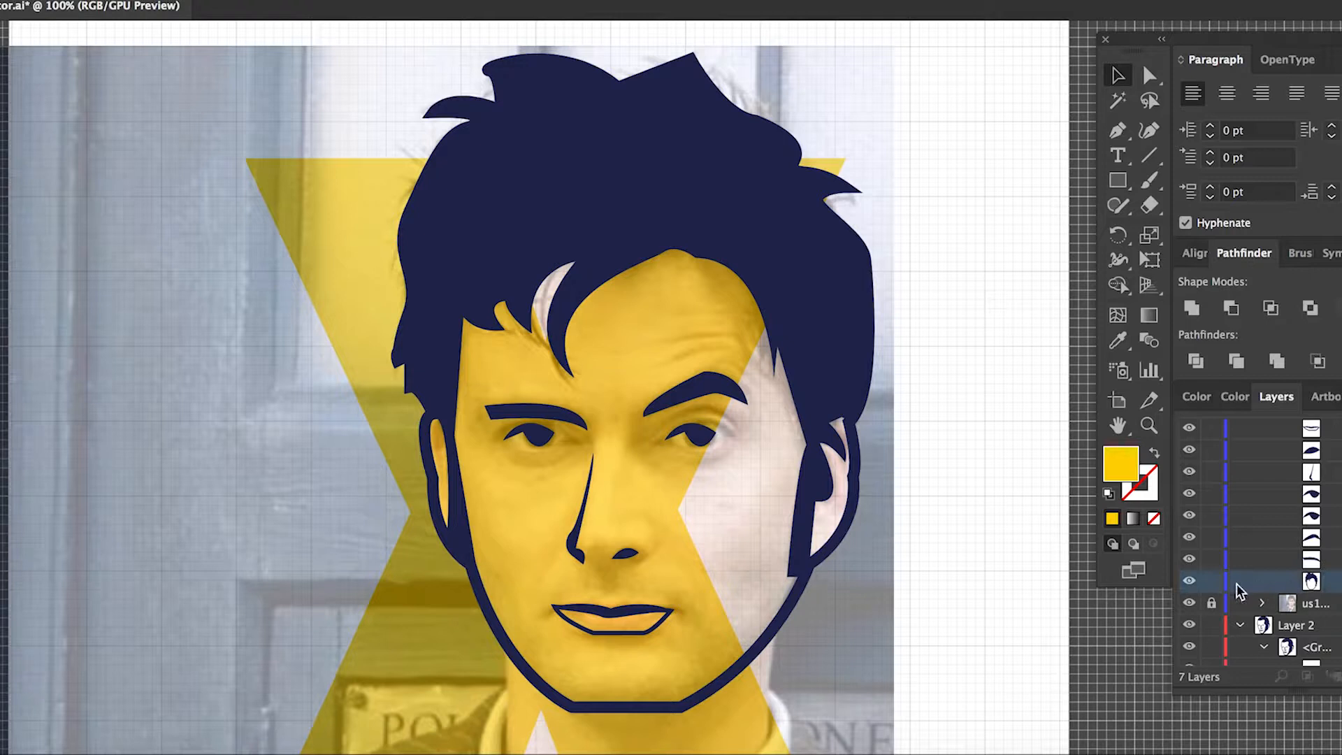
# Toggle the X portrait's hair-and-head shape off and on, and hide the Layer 4 reference photo.
pyautogui.click(1190, 581)
pyautogui.click(1191, 581)
pyautogui.click(1190, 581)
pyautogui.click(1190, 581)
pyautogui.click(1190, 604)
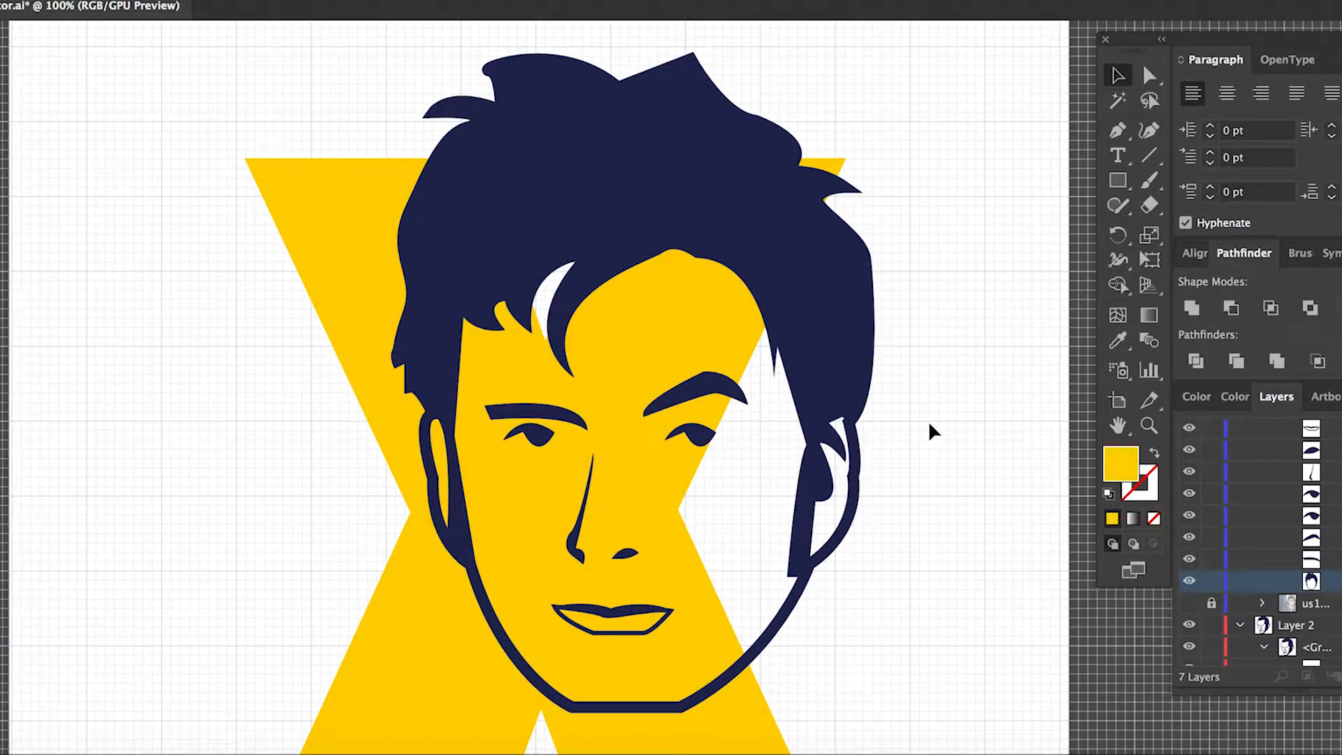
# Go from the X artboard to the XI artboard and examine its bow-tie portrait up close.
pyautogui.hscroll(2, 929, 421)
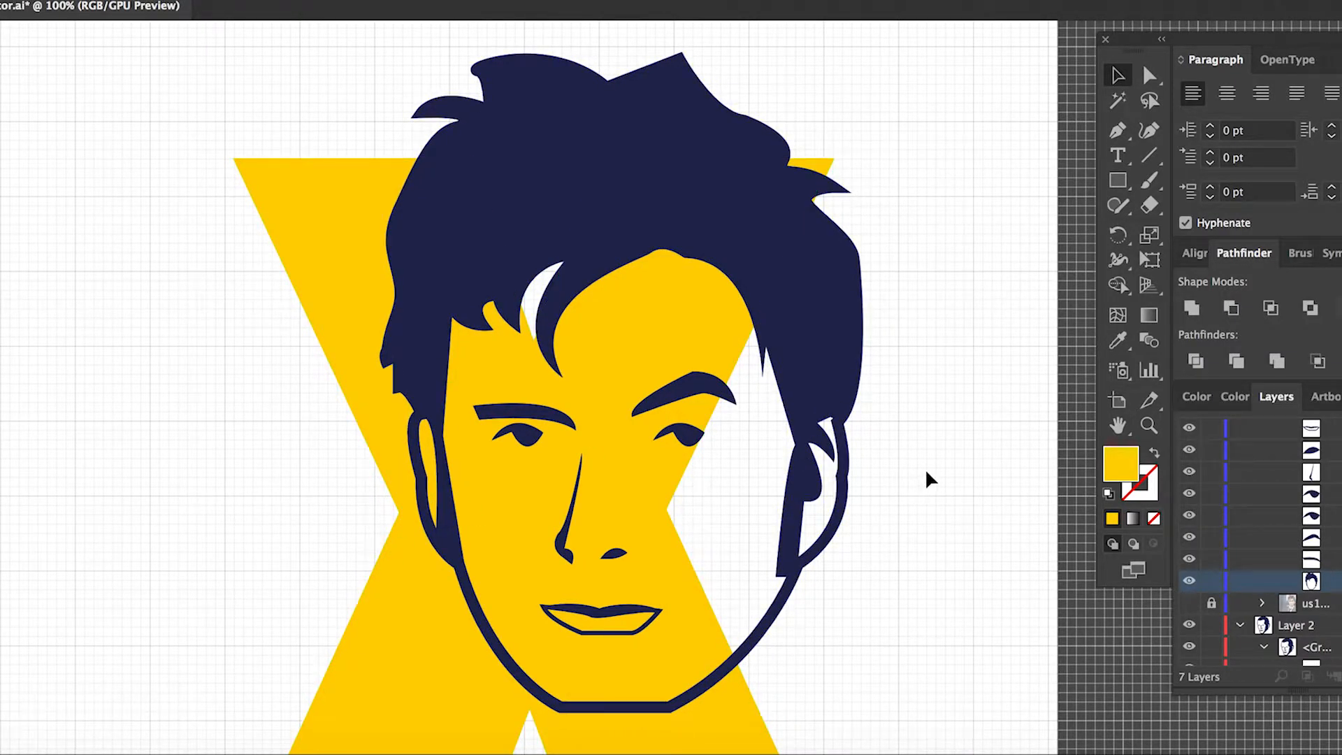
pyautogui.scroll(-5, 678, 514)
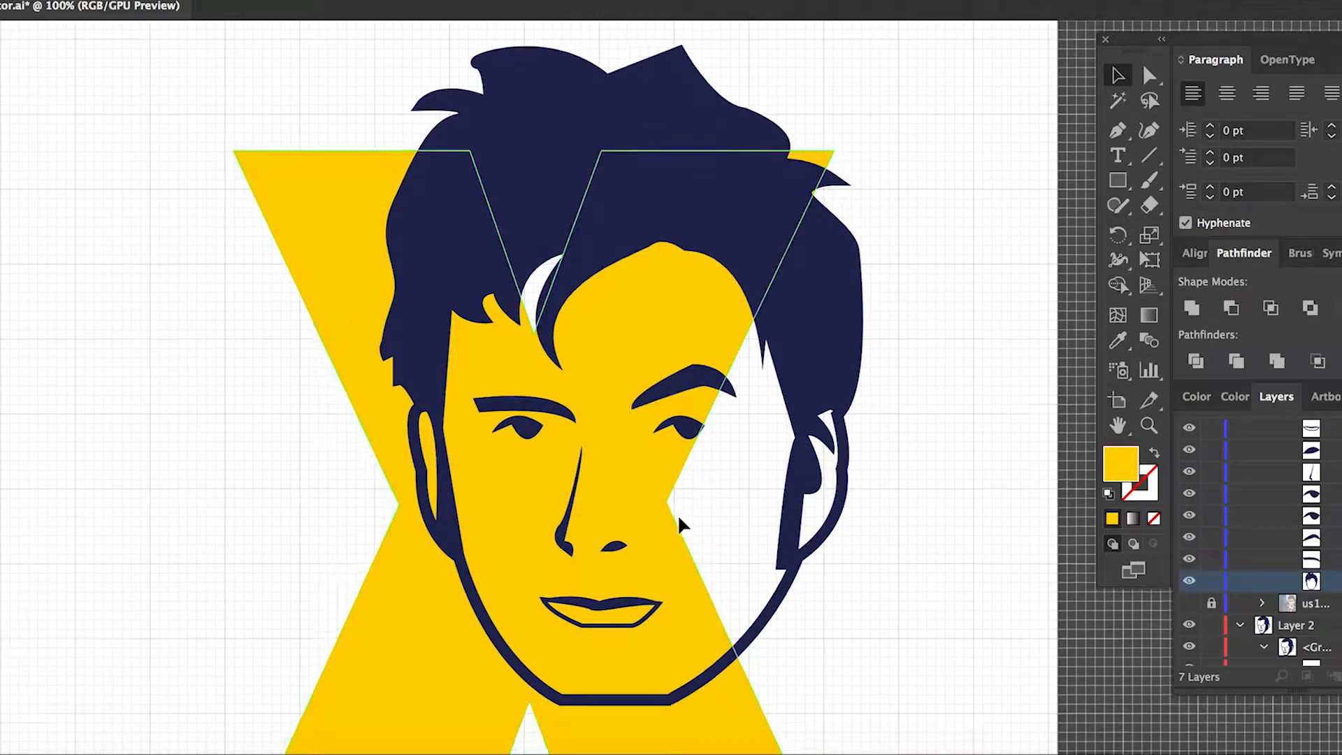
pyautogui.scroll(-15, 678, 514)
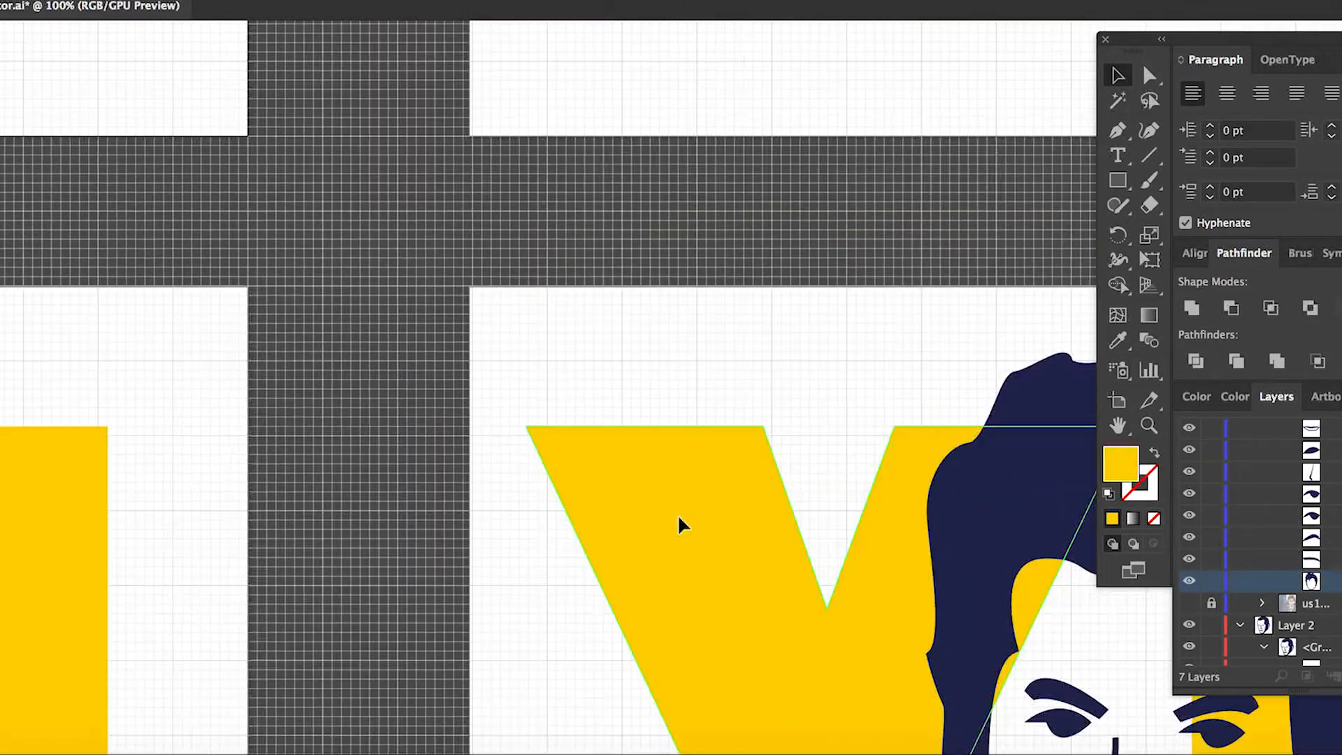
pyautogui.hscroll(10, 677, 514)
pyautogui.scroll(-5, 677, 514)
pyautogui.hscroll(-14, 678, 514)
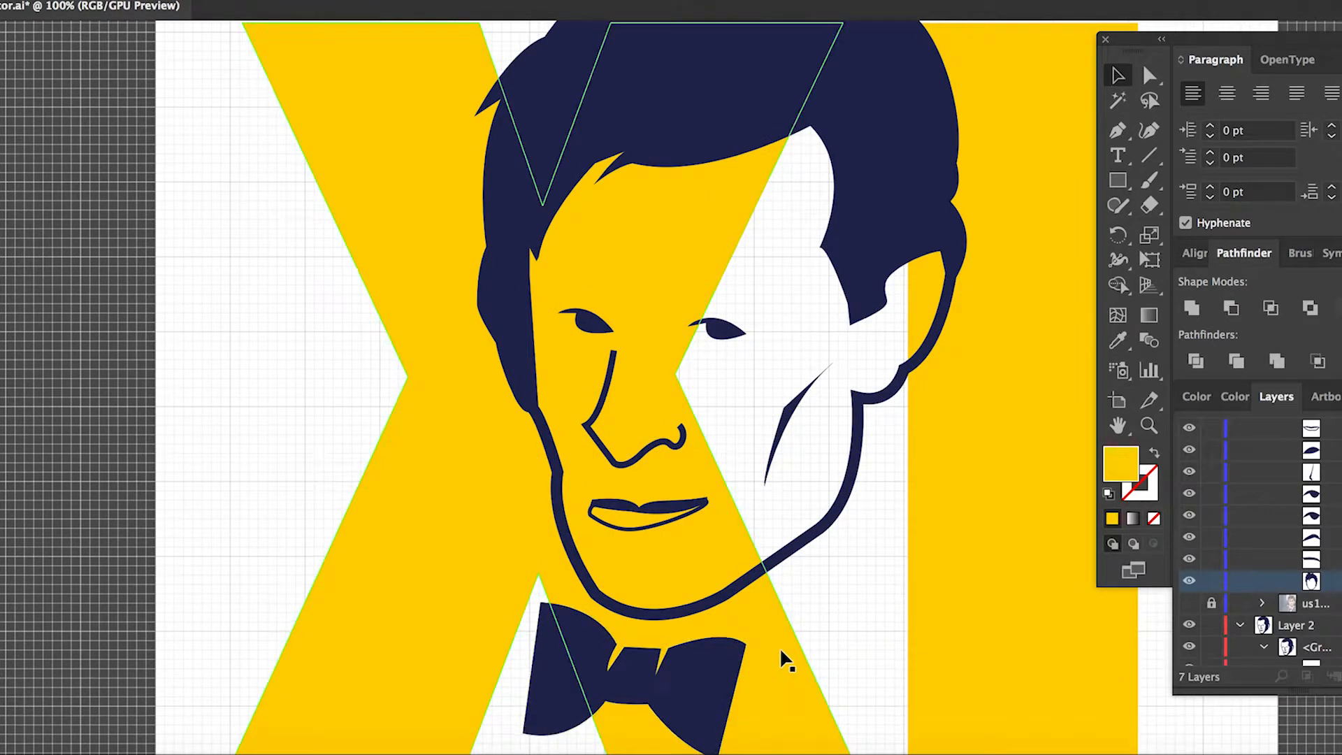
pyautogui.hscroll(5, 854, 573)
pyautogui.hscroll(2, 853, 573)
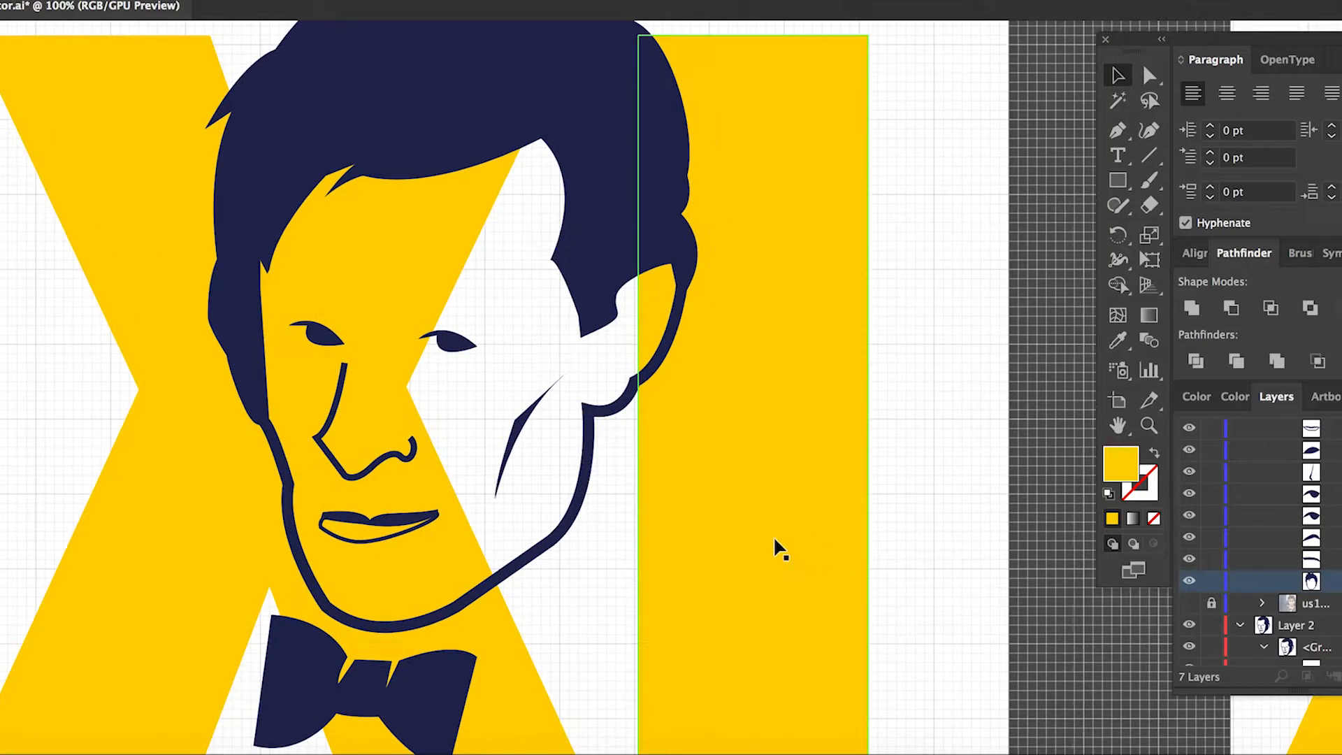
pyautogui.scroll(1, 546, 477)
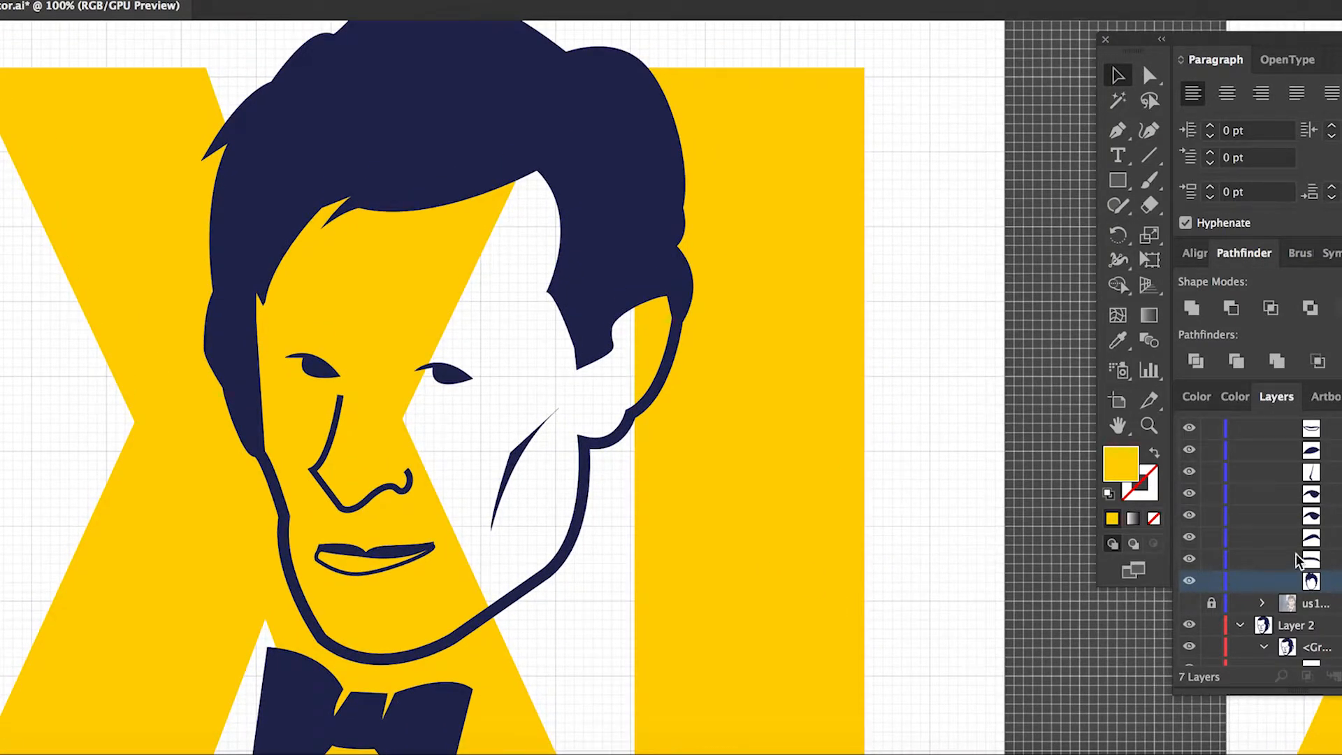
# Collapse Layer 4, expand Layer 5 and make its hidden reference photo visible behind the XI portrait.
pyautogui.scroll(3, 1301, 563)
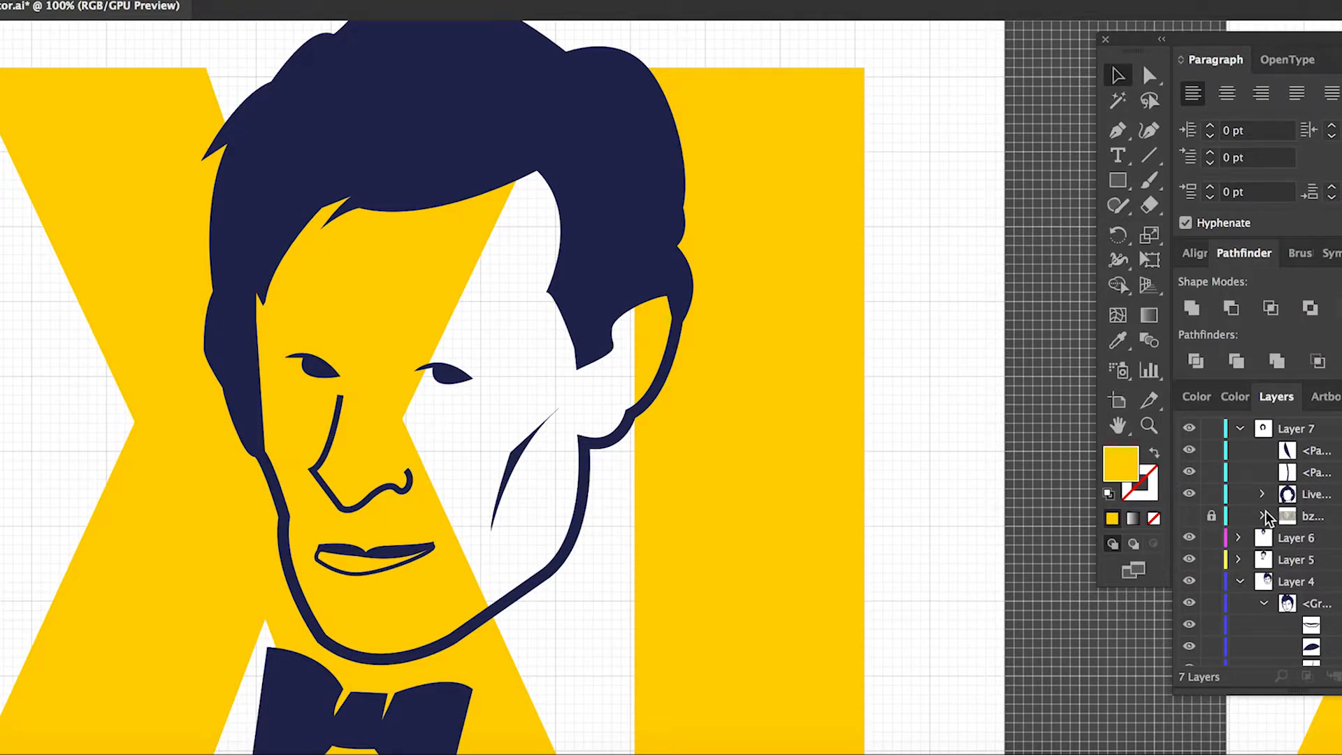
pyautogui.scroll(-3, 1267, 516)
pyautogui.scroll(3, 1292, 520)
pyautogui.click(1241, 581)
pyautogui.click(1239, 560)
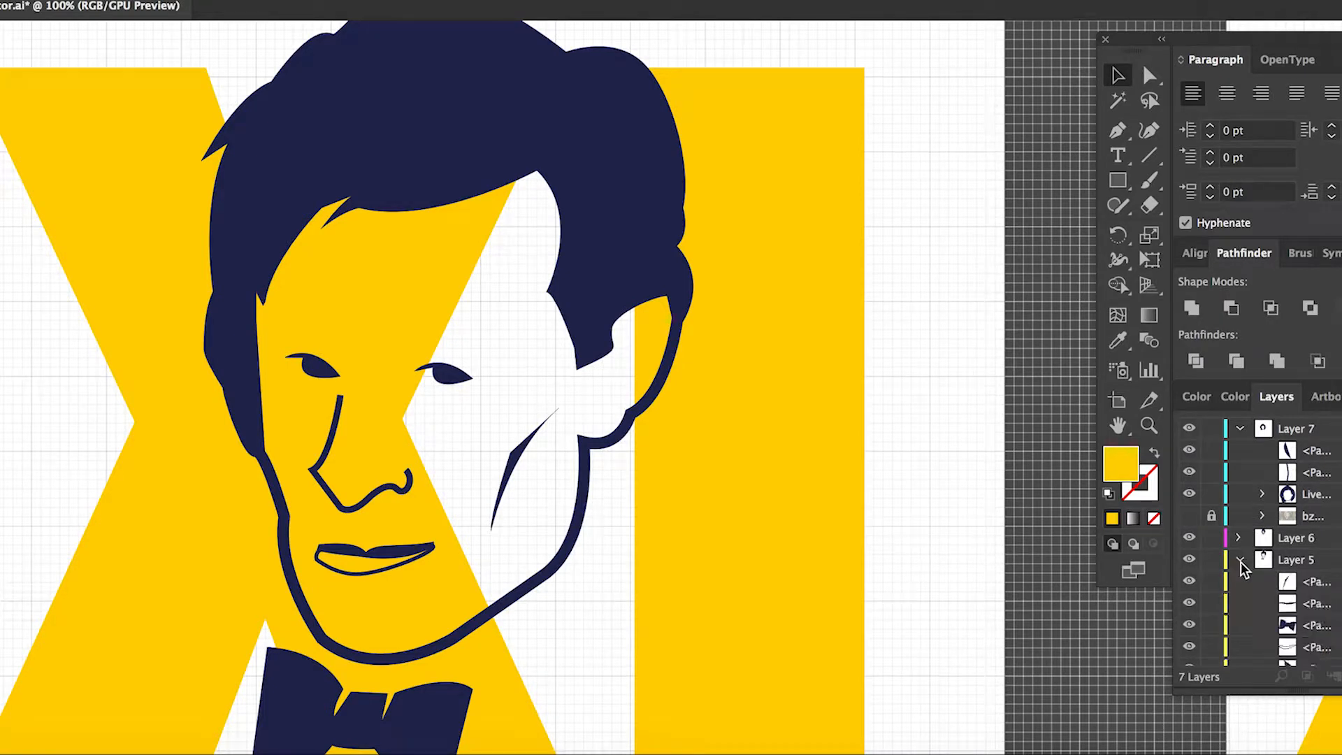
pyautogui.scroll(-1, 1265, 598)
pyautogui.scroll(-3, 1265, 599)
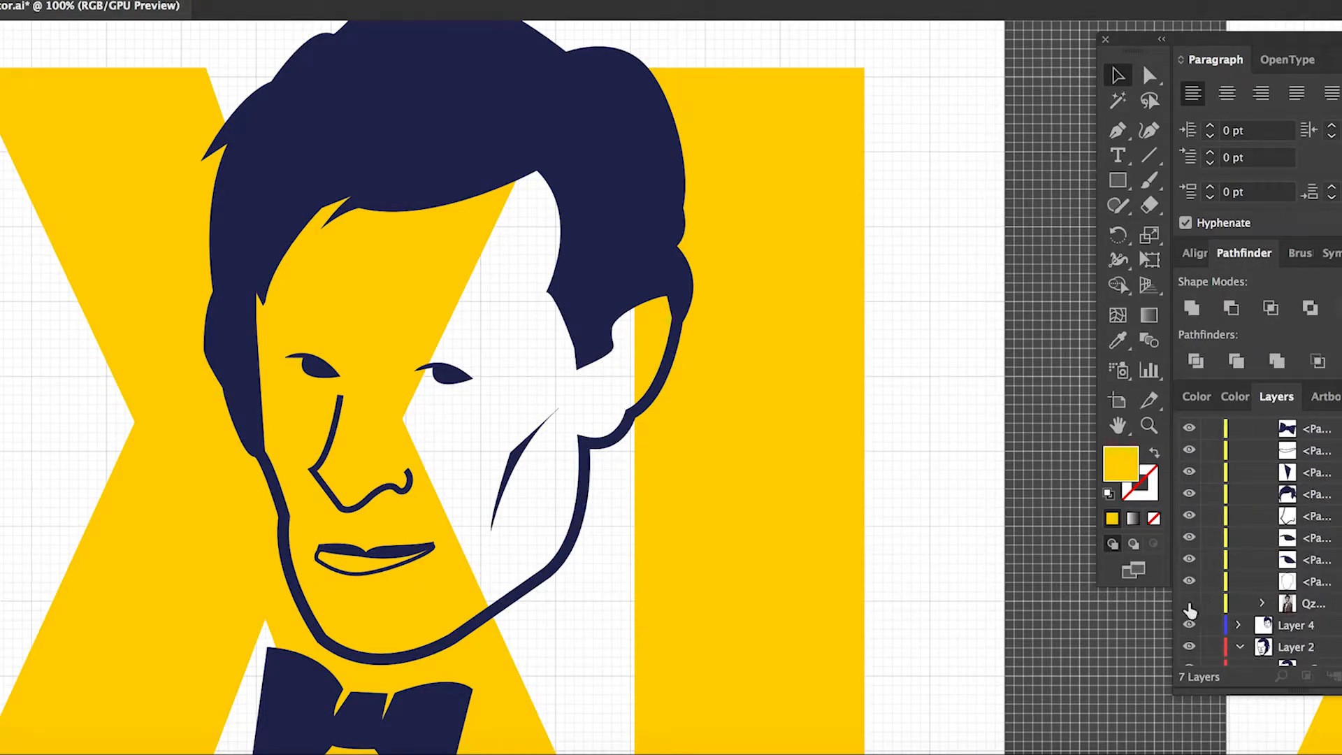
pyautogui.click(1188, 604)
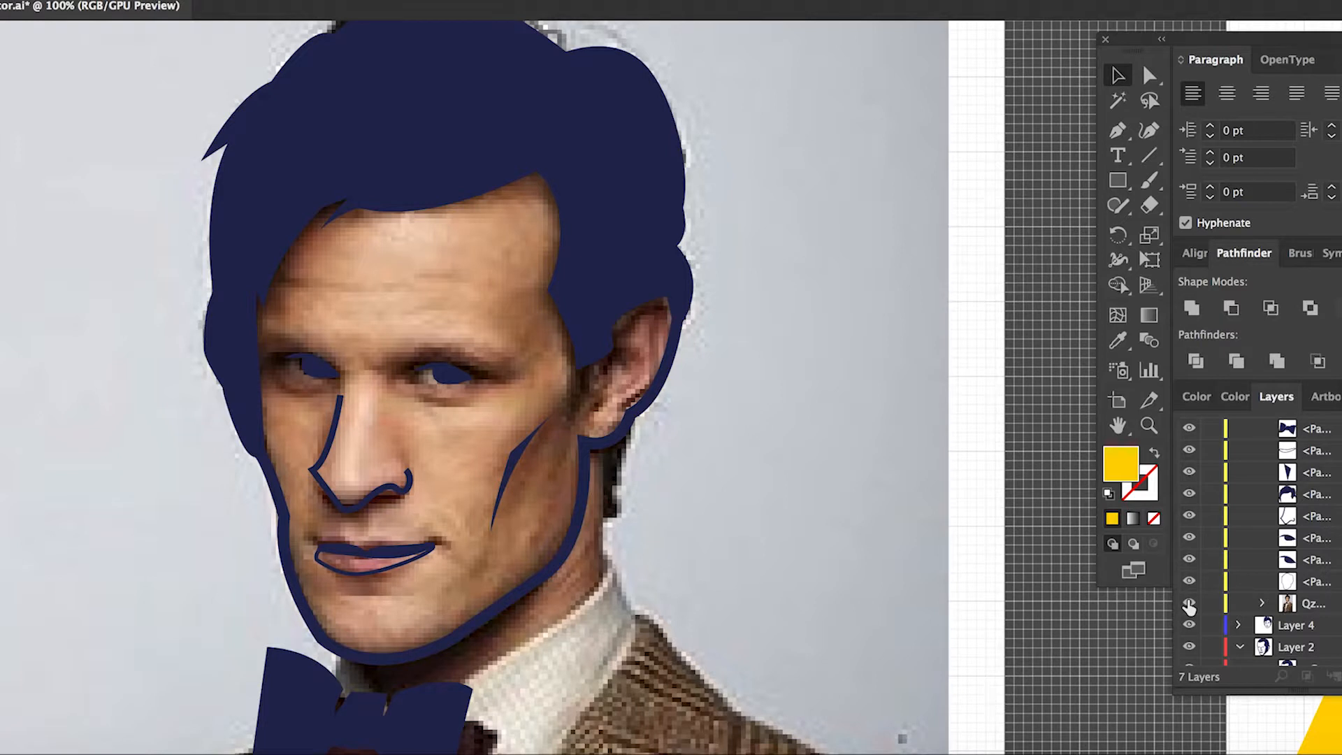
# Toggle the Layer 5 reference photo off and on to compare it with the XI face, leaving it hidden.
pyautogui.click(1188, 604)
pyautogui.click(1188, 605)
pyautogui.click(1188, 604)
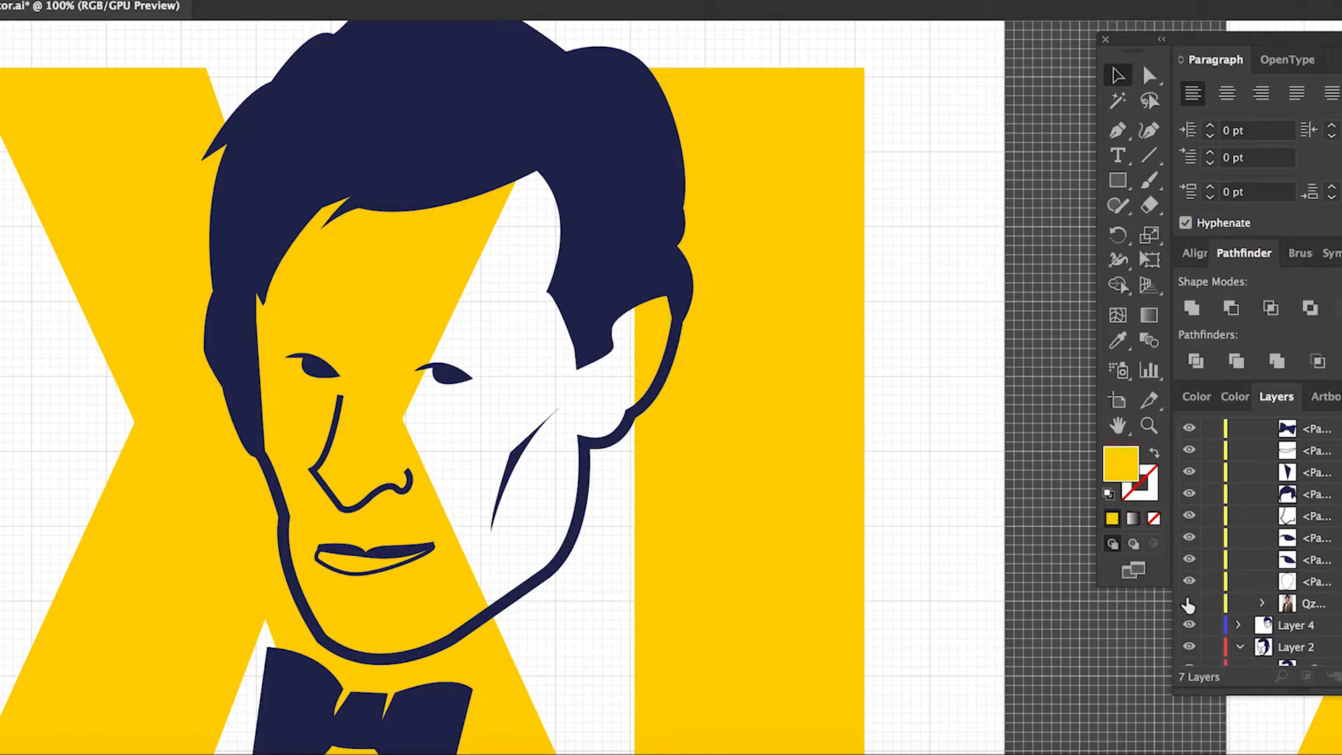
pyautogui.click(1189, 604)
pyautogui.click(1189, 605)
# Examine the whole XI portrait down to the bow tie, comparing it again with the Layer 5 photo and leaving the photo hidden.
pyautogui.scroll(2, 545, 202)
pyautogui.scroll(-3, 545, 202)
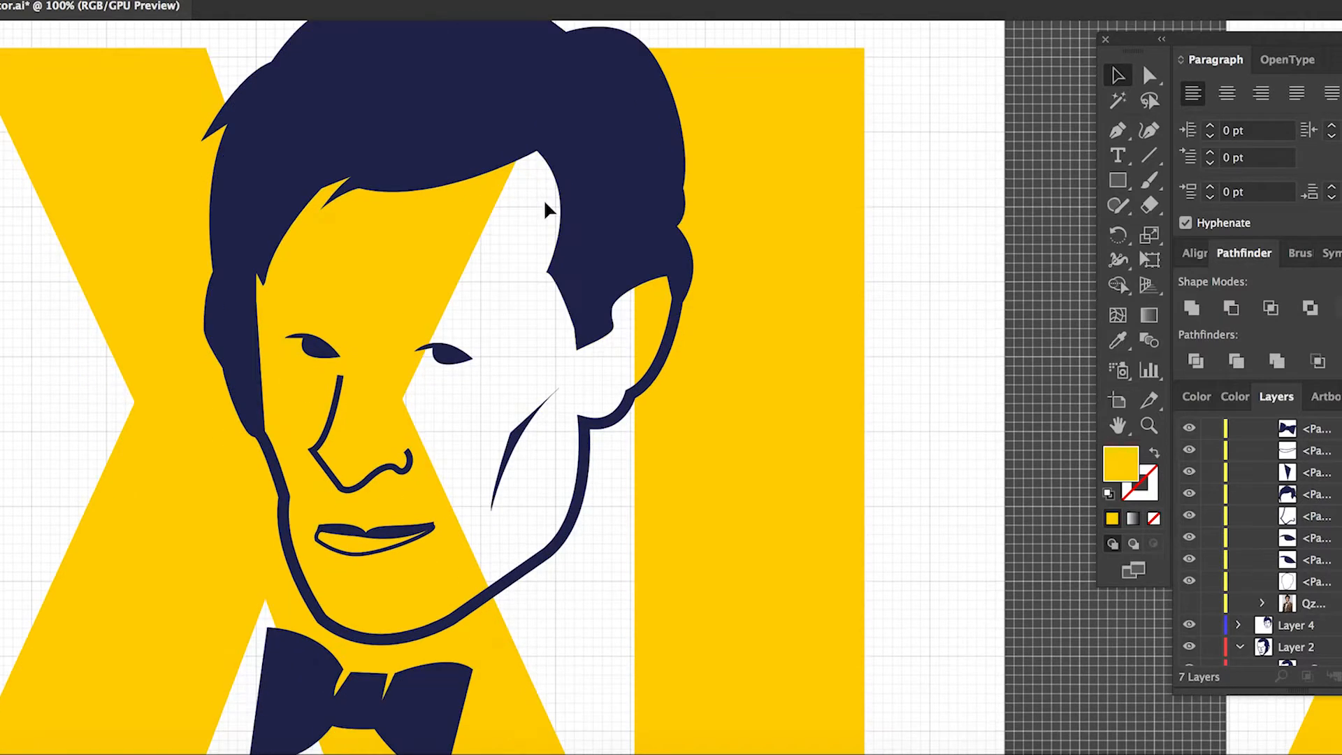
pyautogui.scroll(-3, 544, 202)
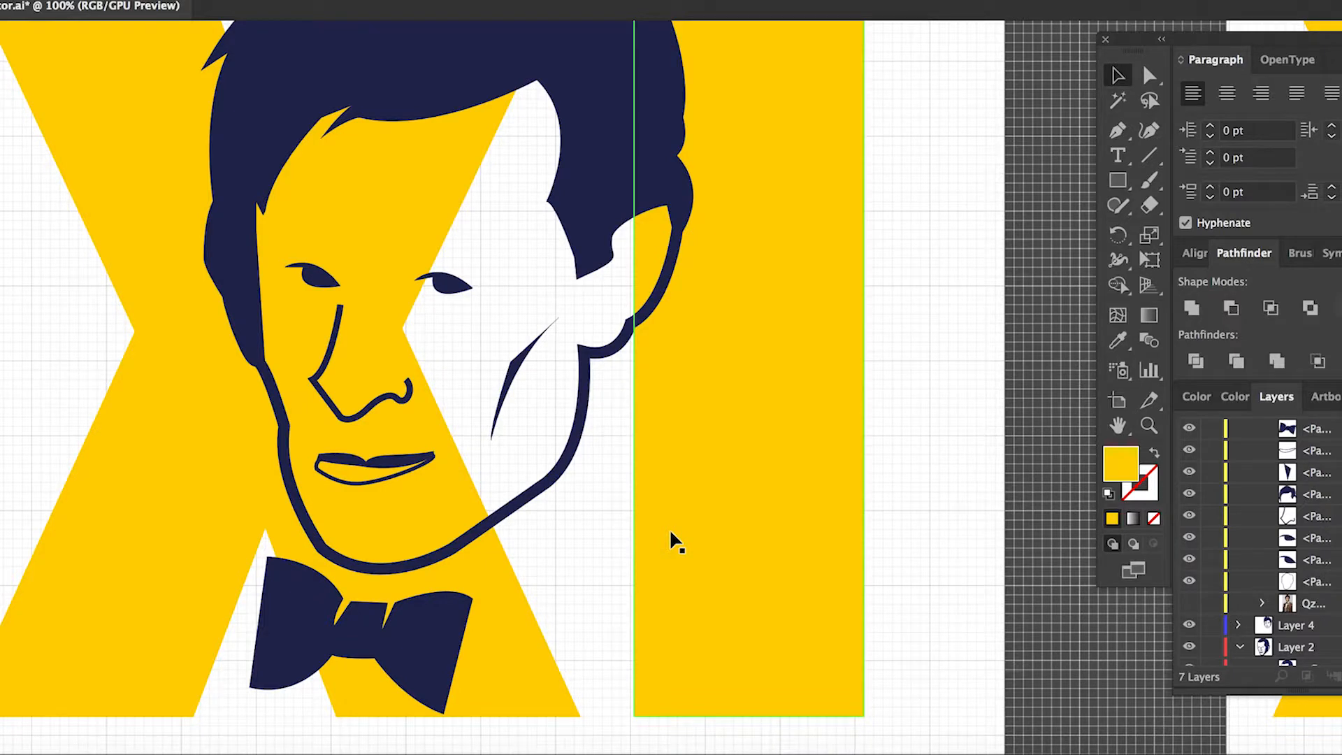
pyautogui.click(1189, 603)
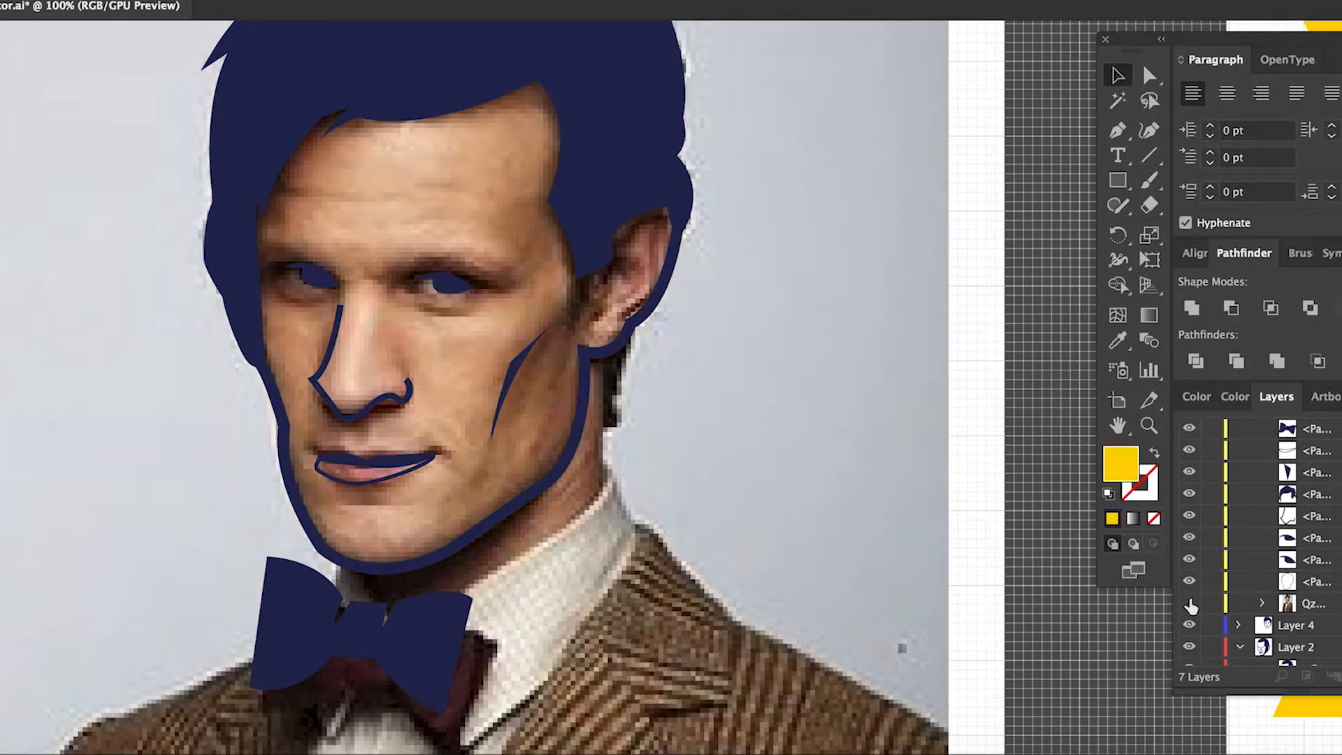
pyautogui.click(1189, 603)
pyautogui.click(1189, 603)
pyautogui.click(1189, 604)
# Go to the XII artboard and examine the portrait's hair, facial lines and outline.
pyautogui.hscroll(5, 1029, 477)
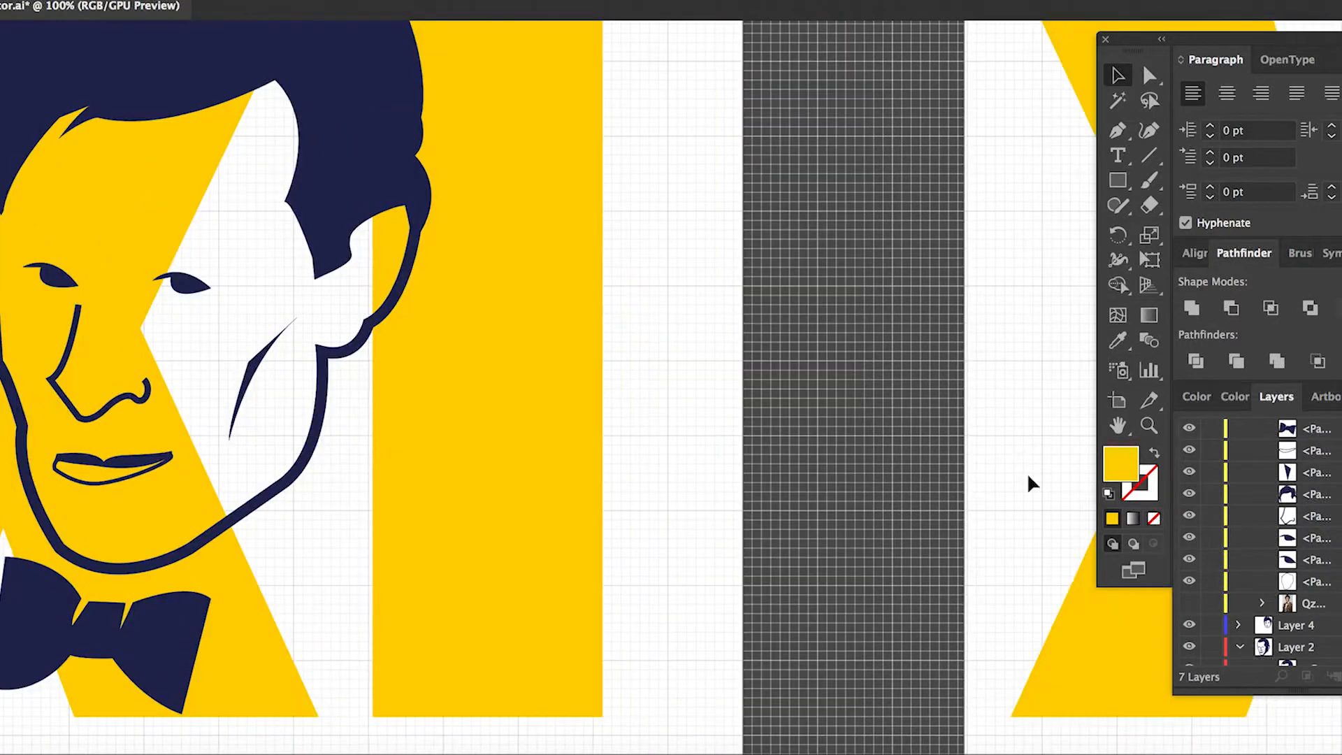
pyautogui.hscroll(20, 1029, 476)
pyautogui.scroll(3, 1028, 476)
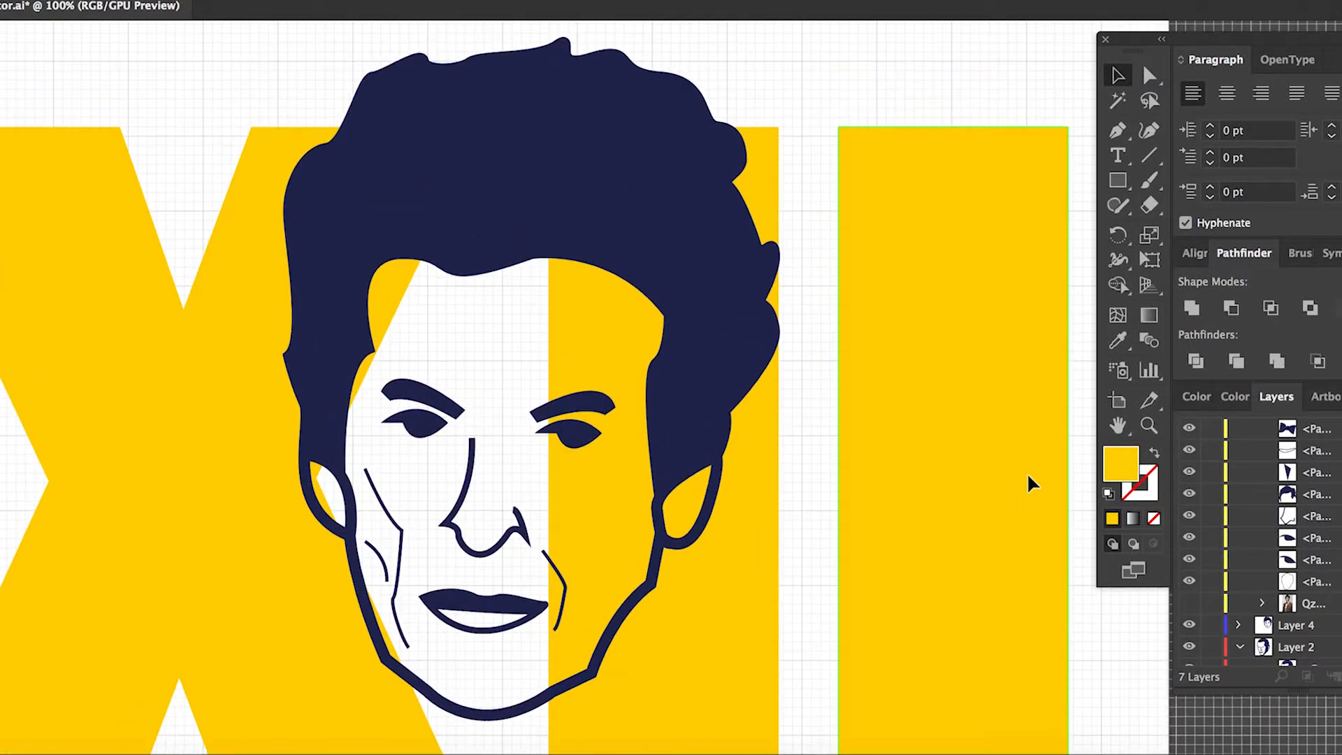
pyautogui.scroll(1, 1029, 476)
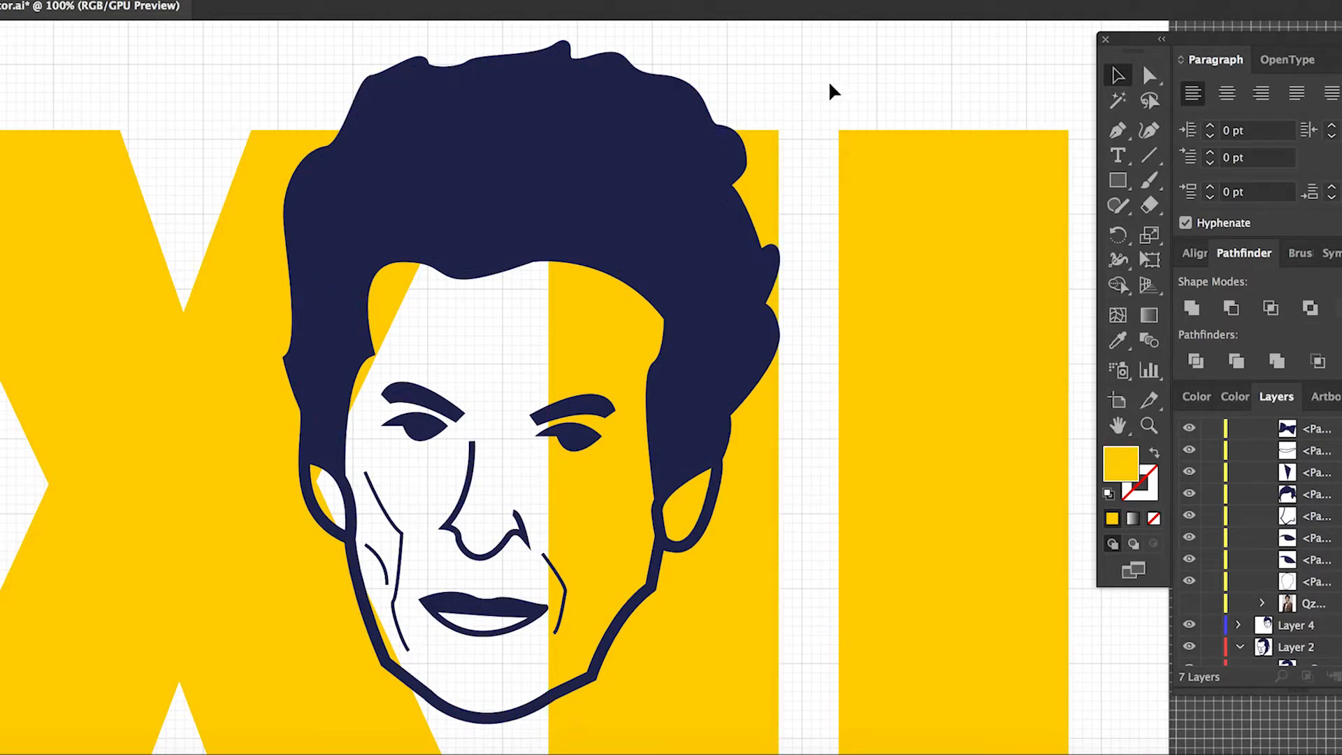
pyautogui.scroll(1, 836, 126)
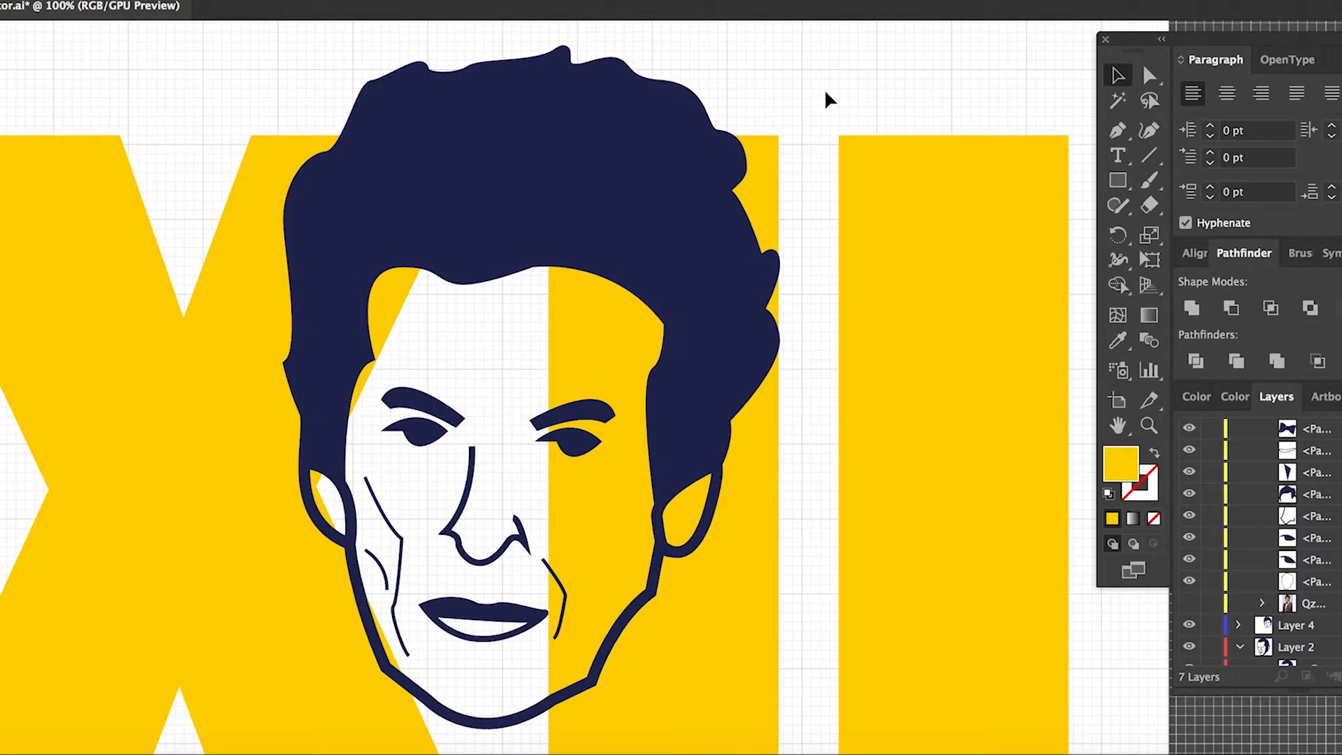
pyautogui.scroll(3, 825, 94)
pyautogui.scroll(-3, 825, 94)
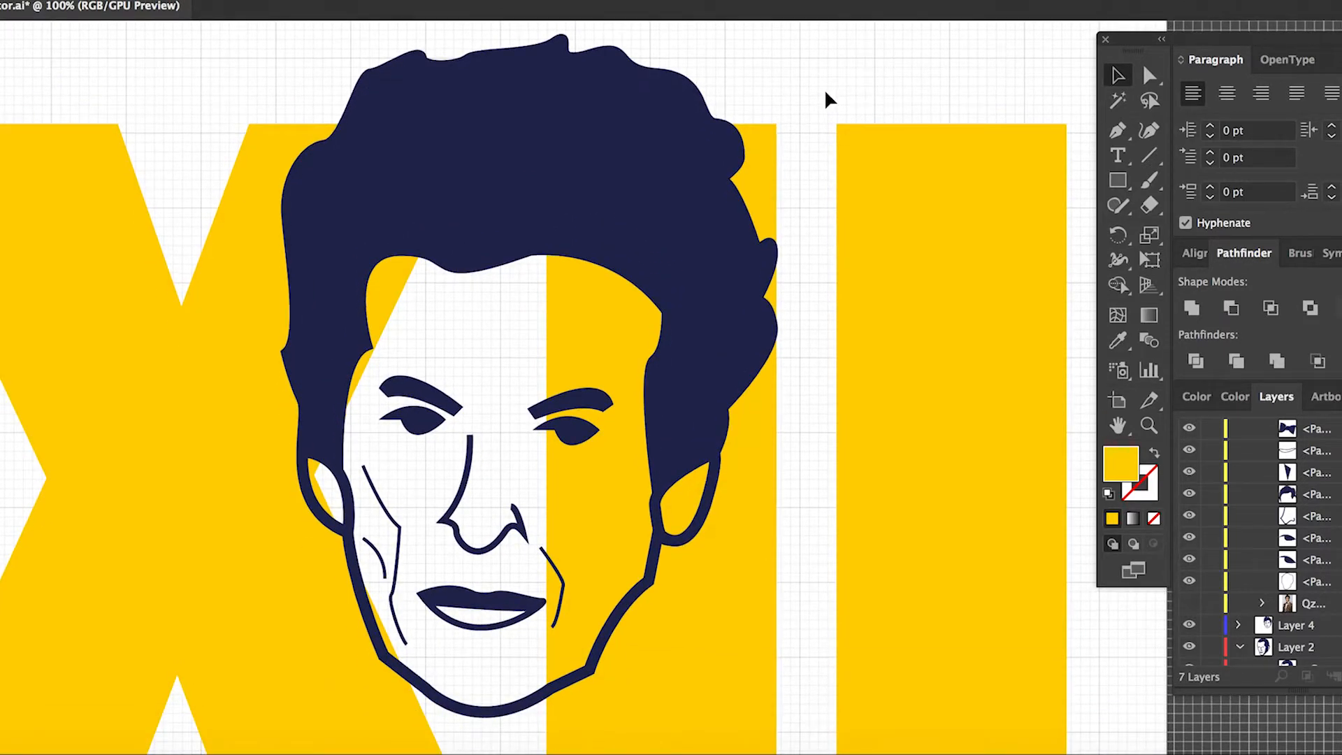
pyautogui.scroll(-2, 826, 92)
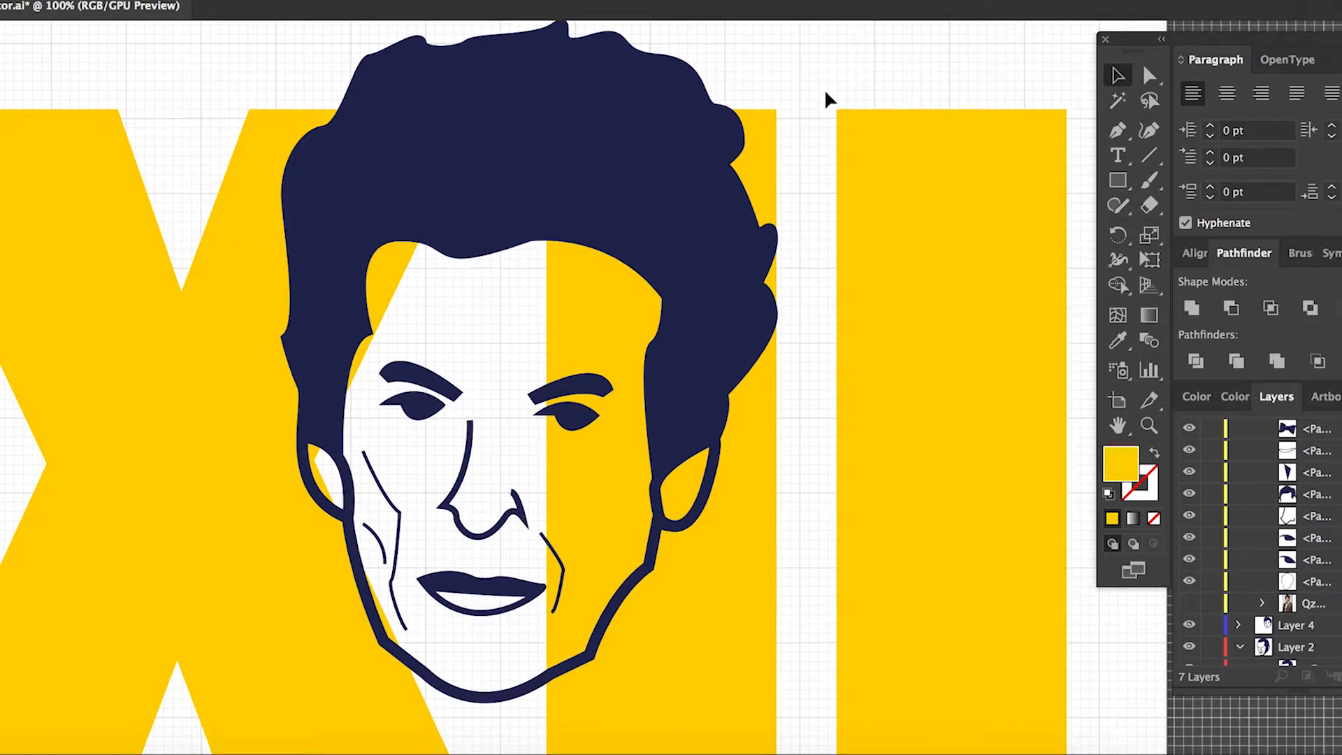
pyautogui.scroll(3, 825, 93)
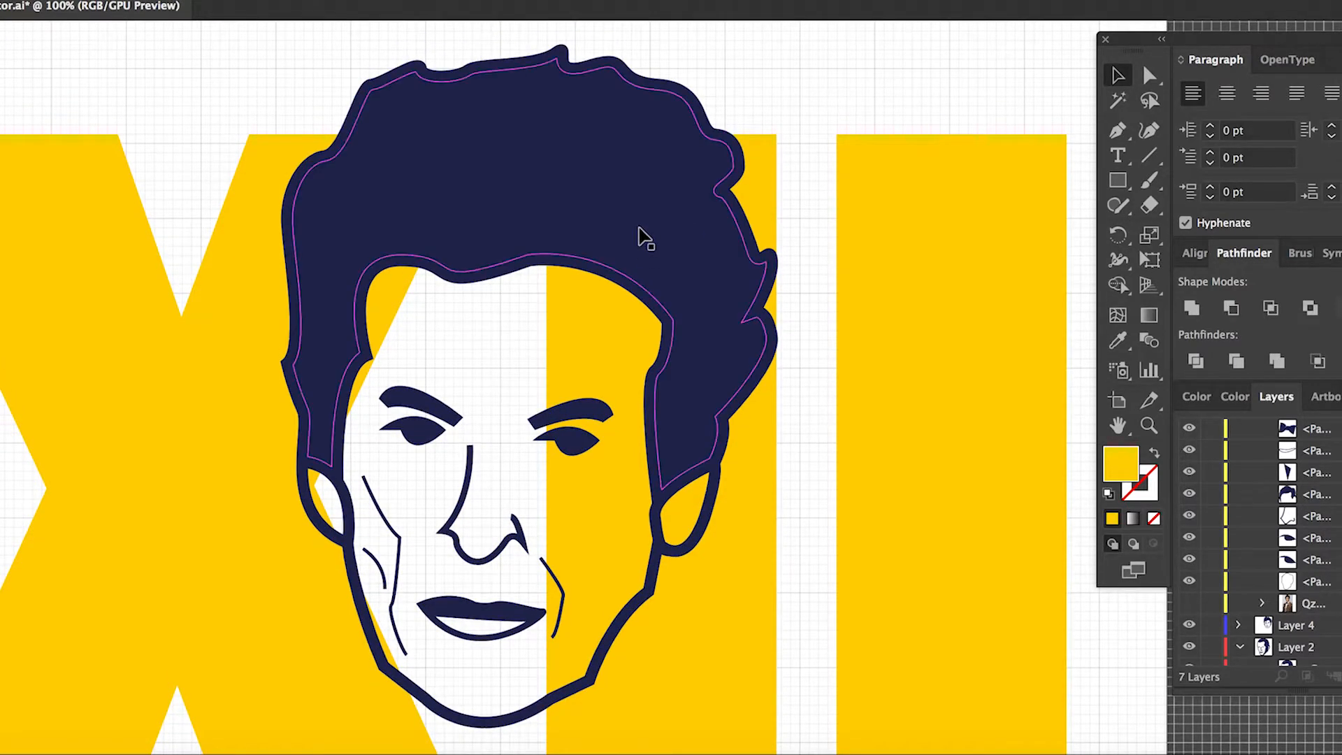
# Collapse Layer 5, expand Layer 6 and make its hidden reference photo visible behind the XII portrait.
pyautogui.scroll(4, 1262, 419)
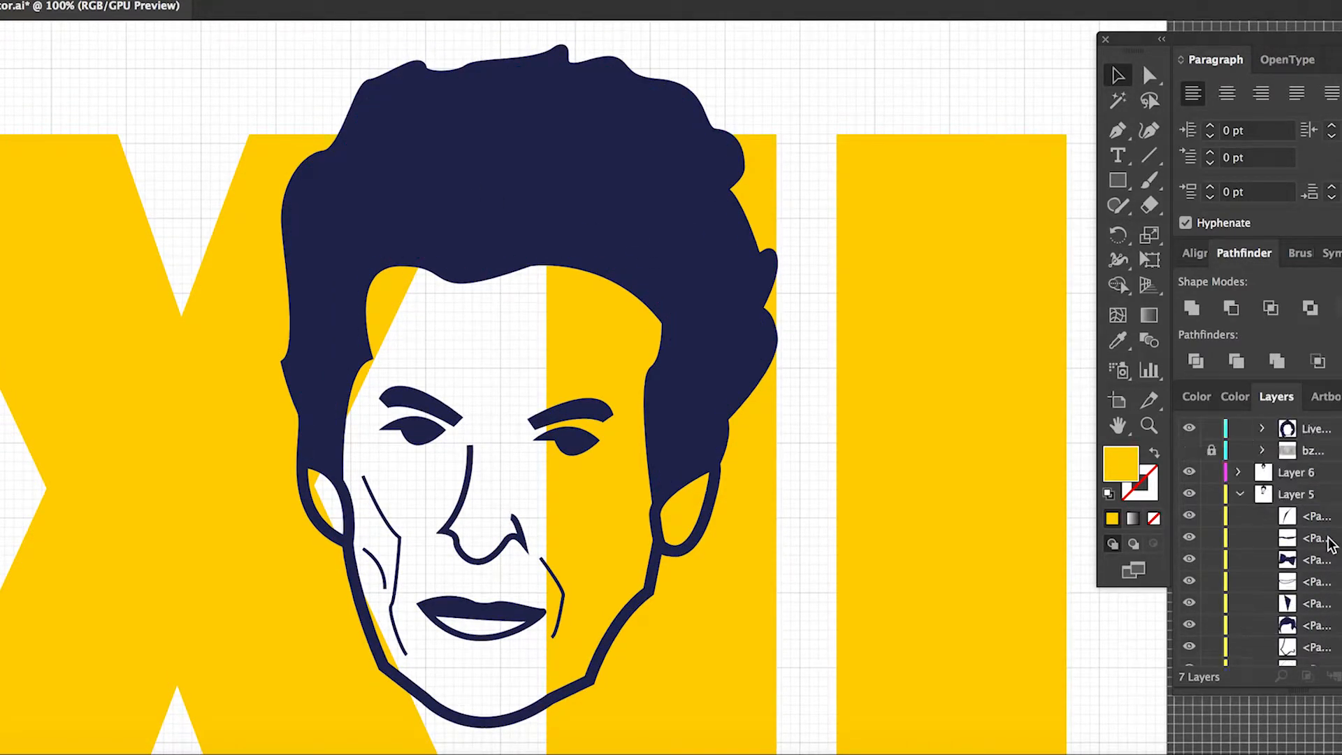
pyautogui.click(1239, 494)
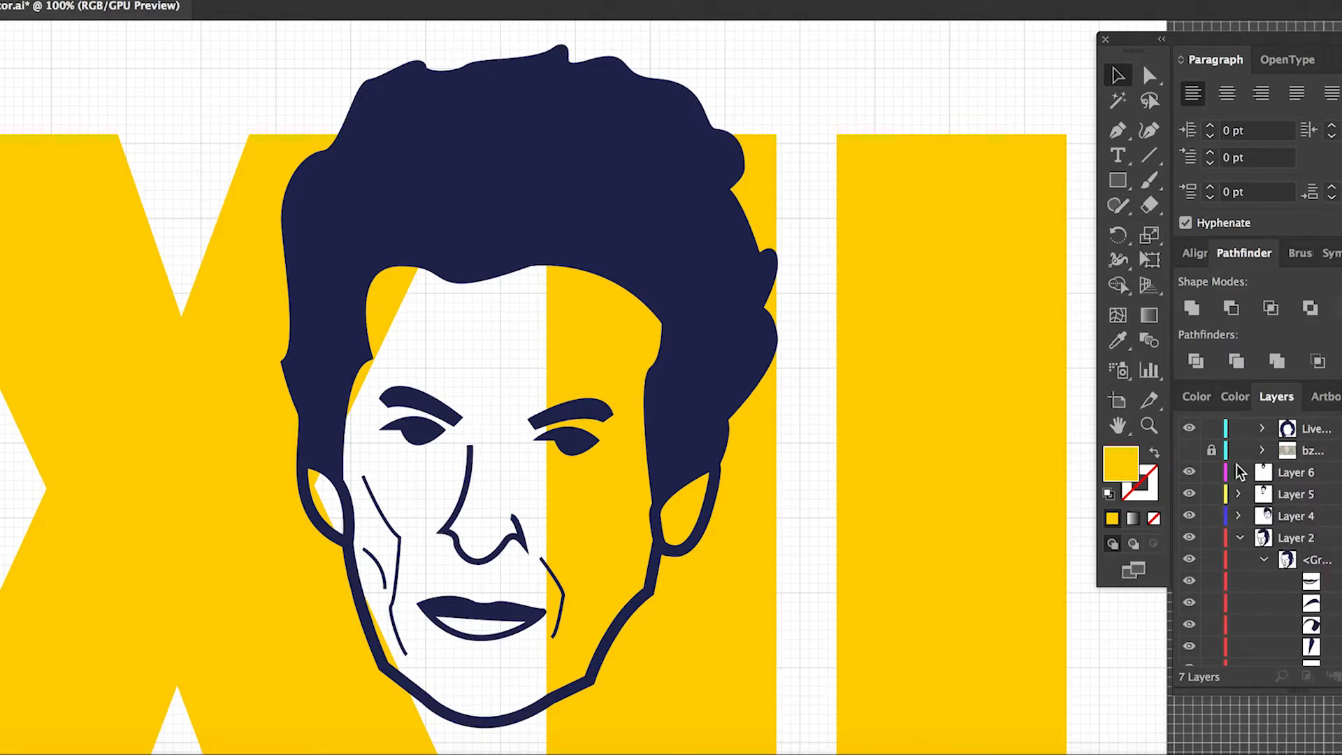
pyautogui.click(1239, 473)
pyautogui.scroll(-5, 1258, 552)
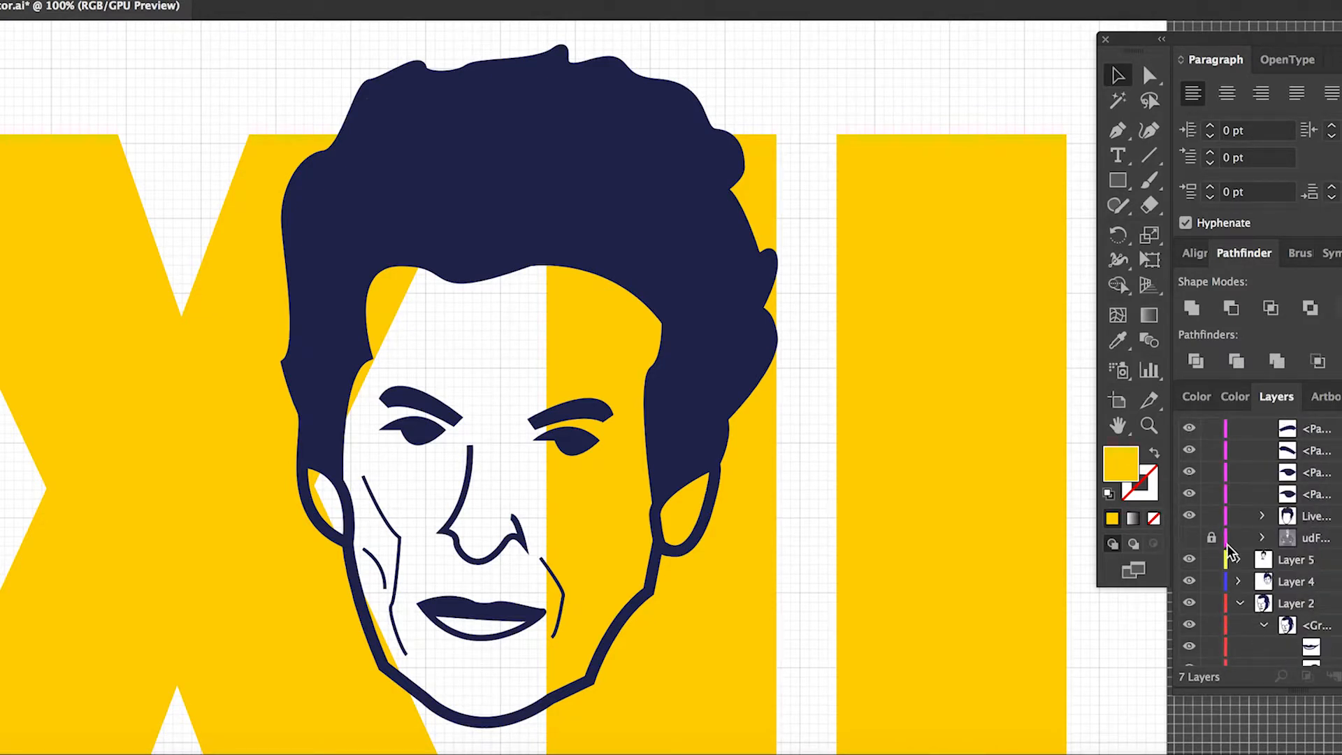
pyautogui.click(1190, 538)
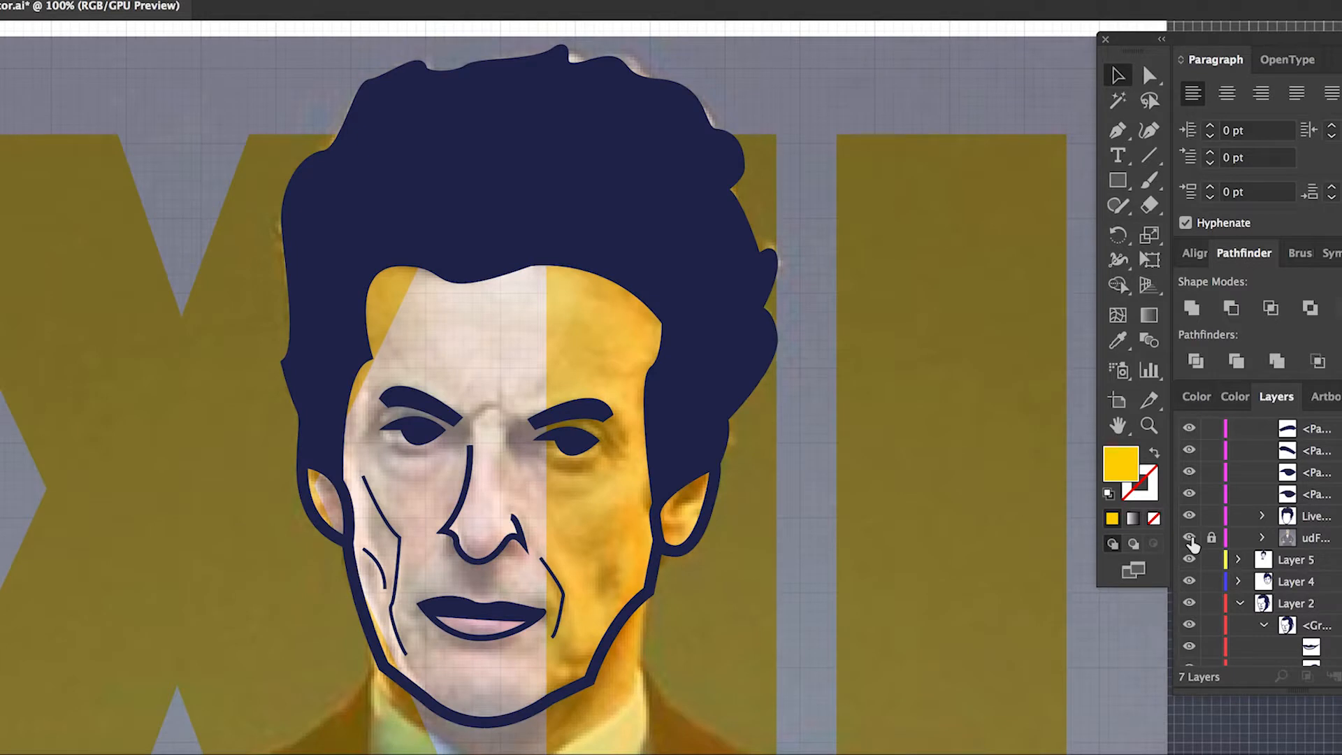
# Toggle the Layer 6 reference photo off and on repeatedly to compare it with the XII face, leaving it hidden.
pyautogui.click(1190, 538)
pyautogui.click(1190, 538)
pyautogui.click(1190, 539)
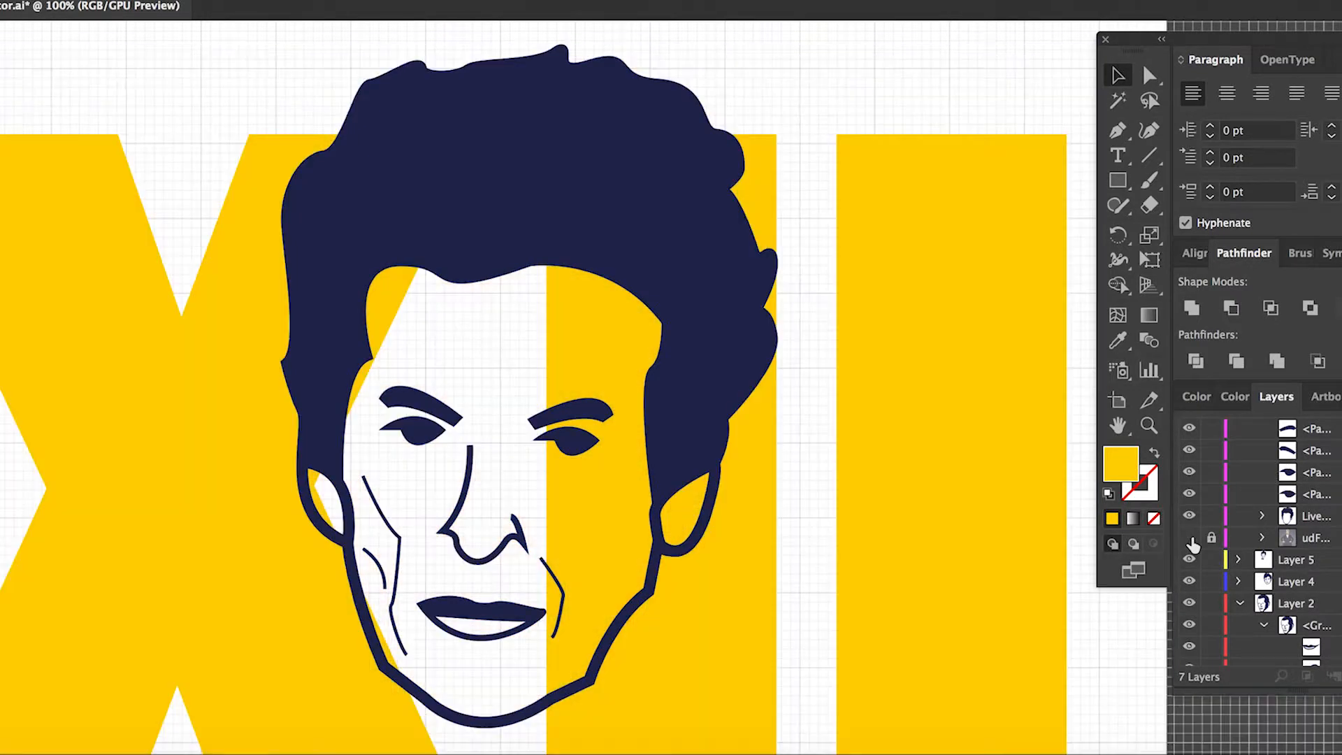
pyautogui.click(1190, 538)
pyautogui.click(1190, 539)
pyautogui.click(1190, 538)
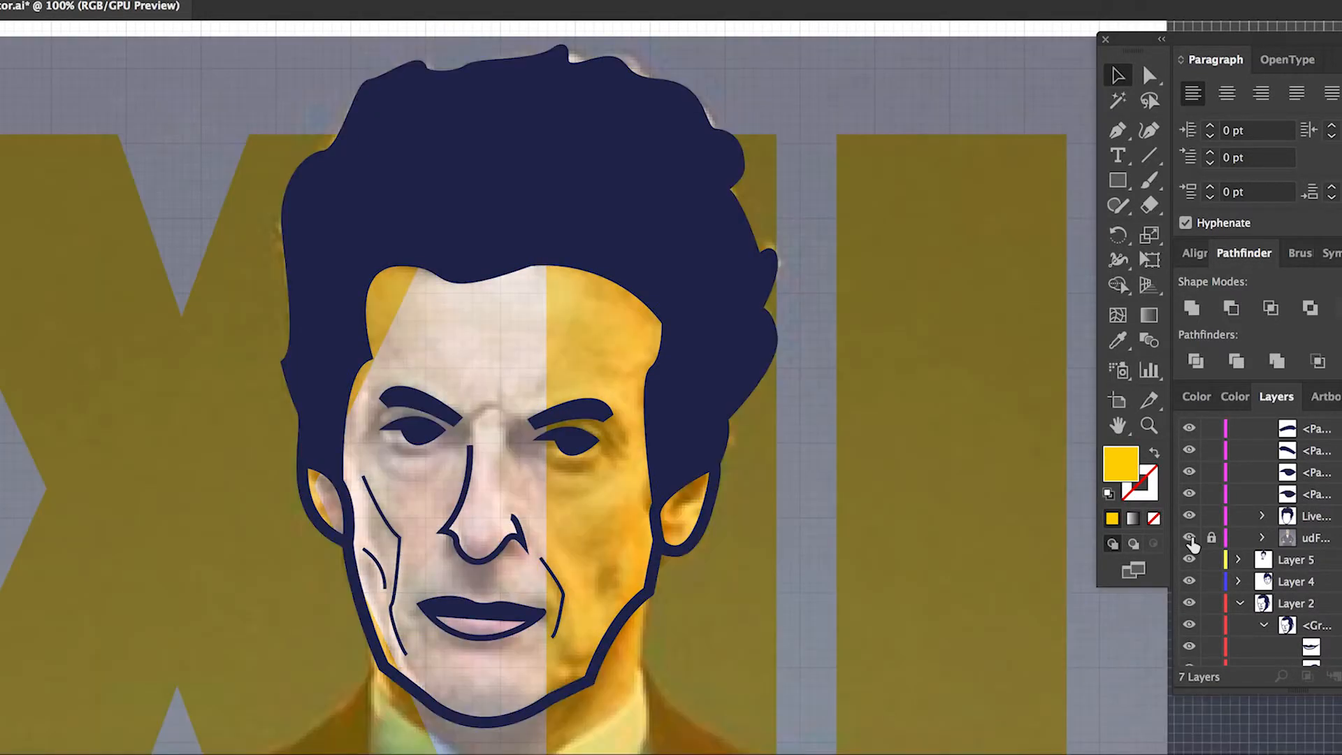
pyautogui.click(1190, 539)
pyautogui.click(1190, 538)
pyautogui.click(1190, 539)
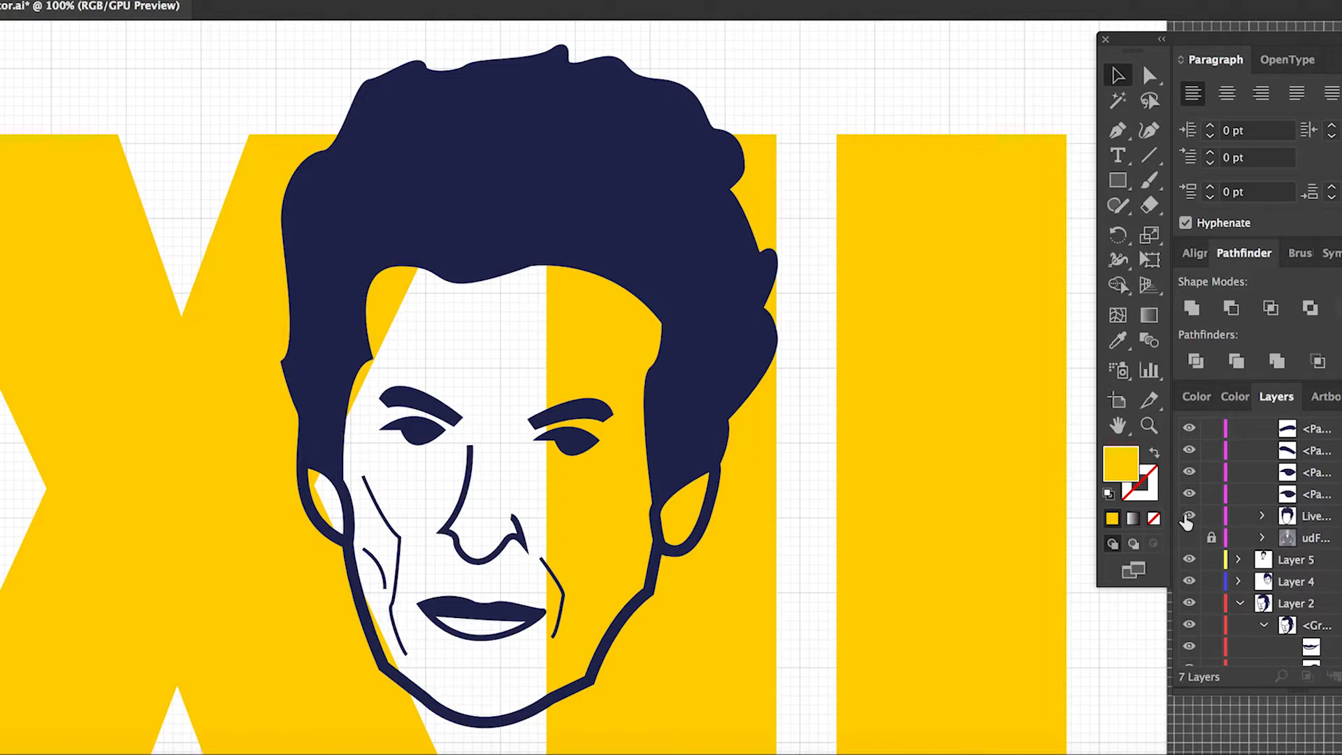
pyautogui.click(1189, 538)
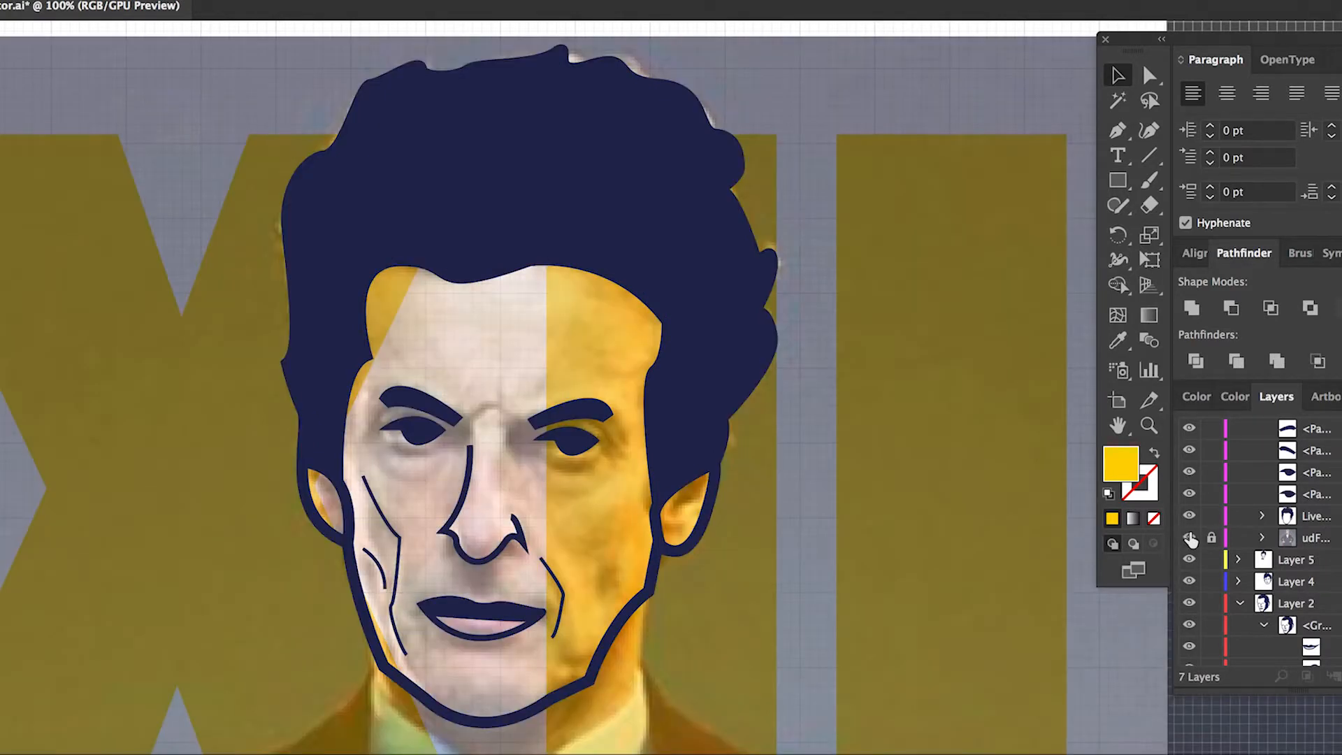
pyautogui.click(1190, 539)
pyautogui.click(1190, 539)
pyautogui.click(1190, 538)
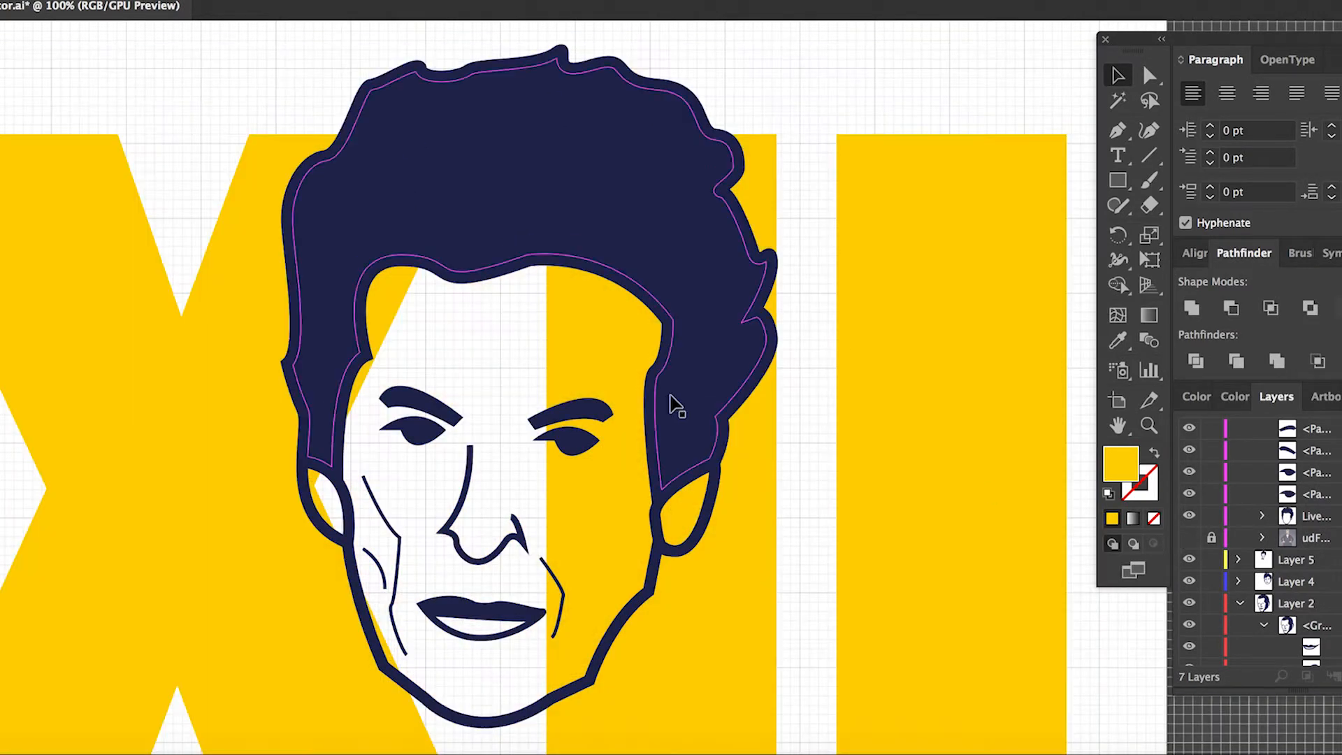
# Go to the XIII artboard and examine the portrait's hair, facial features and ears.
pyautogui.scroll(-3, 673, 404)
pyautogui.scroll(-10, 671, 396)
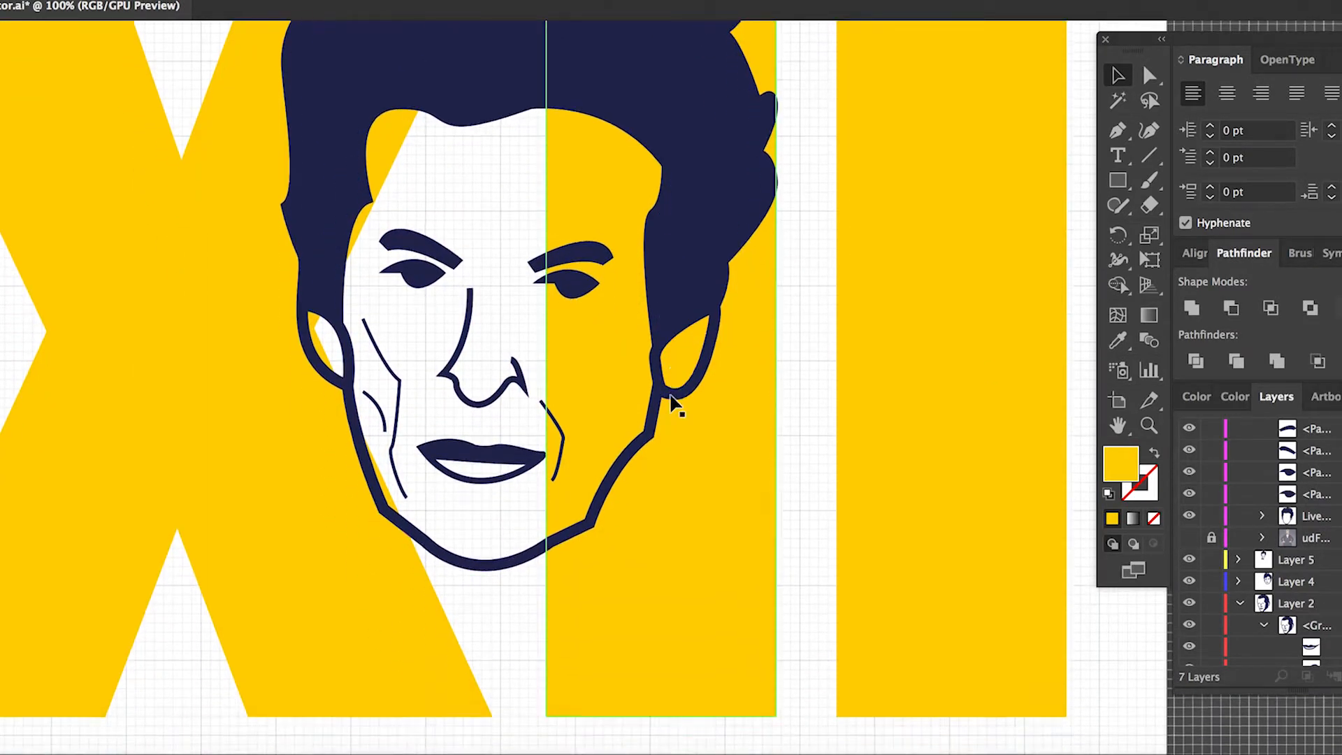
pyautogui.scroll(-5, 670, 396)
pyautogui.hscroll(-8, 671, 395)
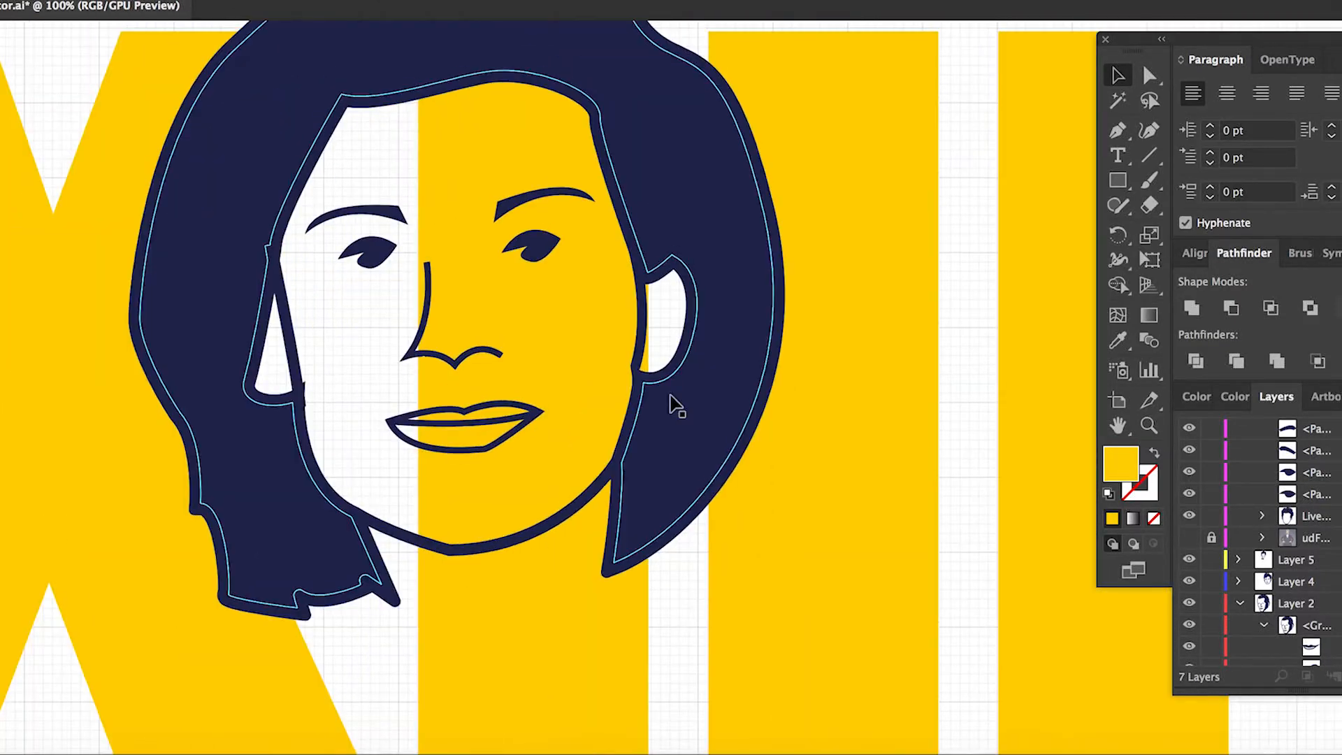
pyautogui.scroll(-1, 671, 404)
pyautogui.hscroll(-1, 671, 404)
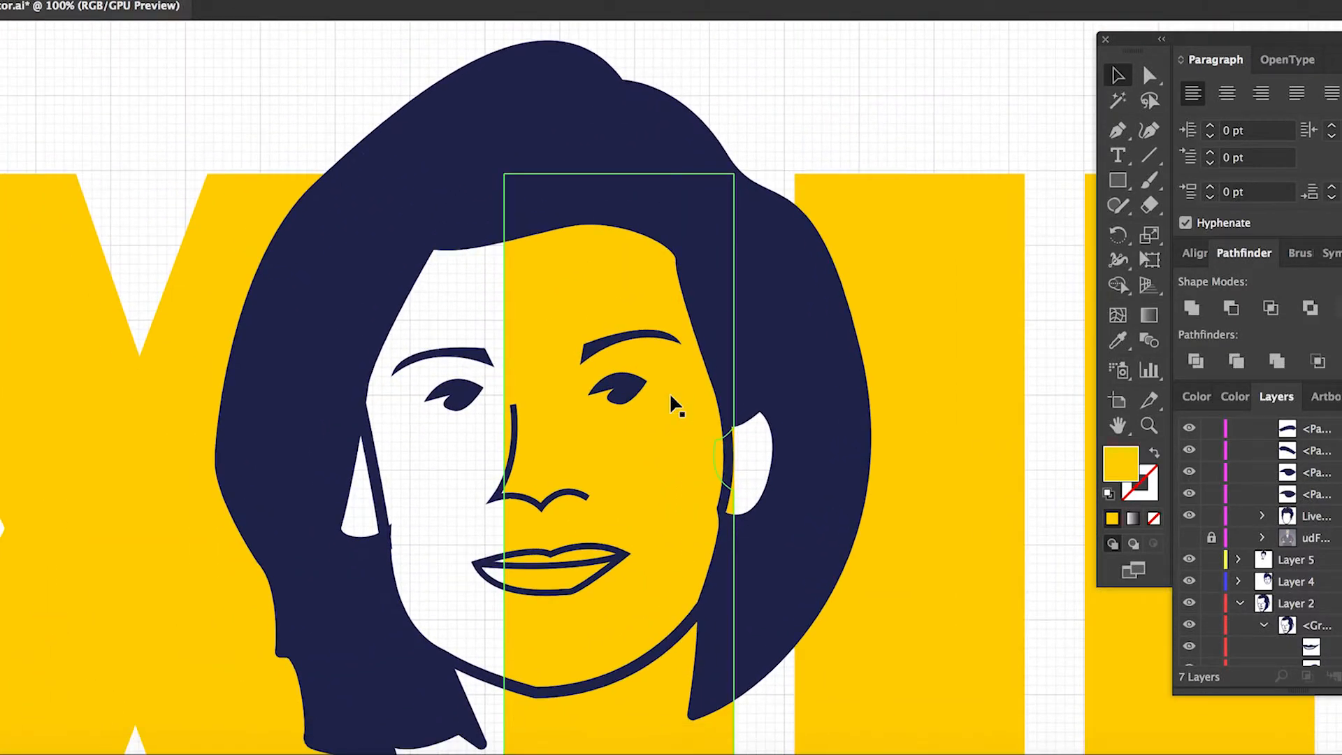
pyautogui.scroll(-1, 671, 396)
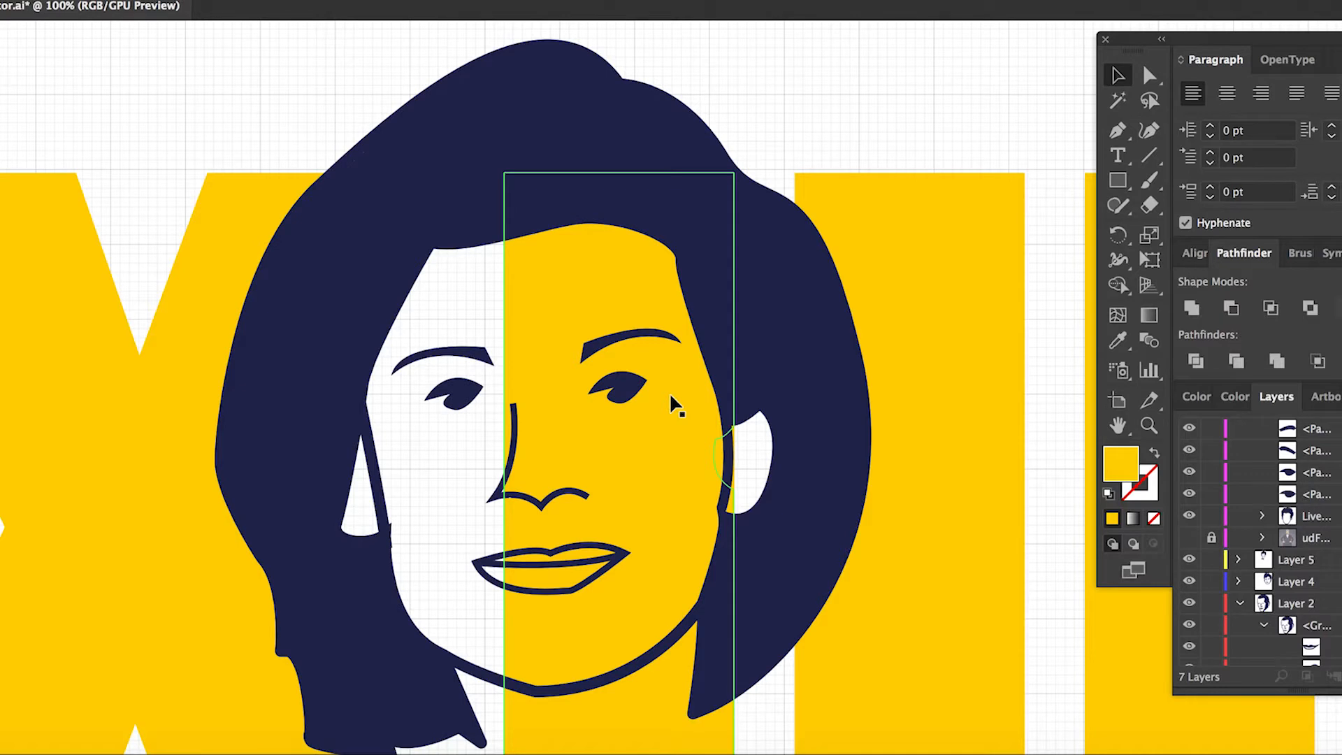
pyautogui.scroll(-2, 662, 390)
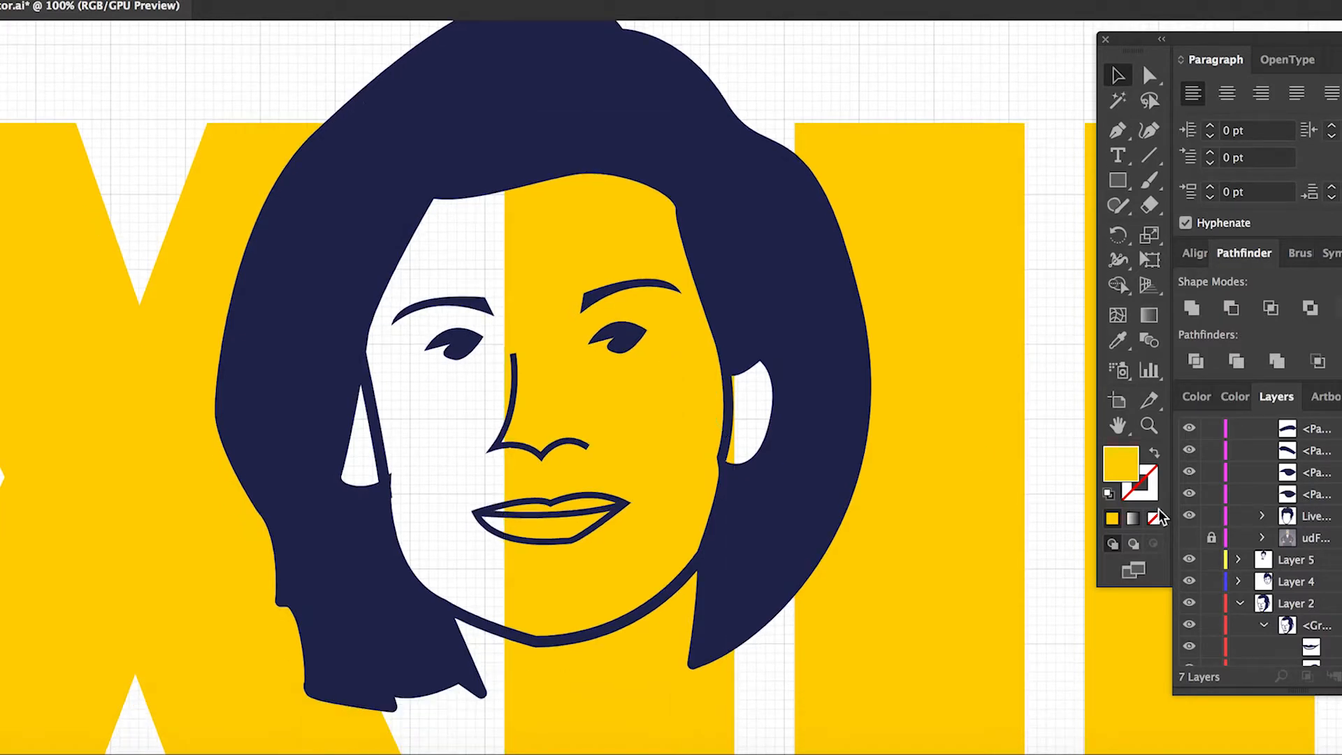
# Show the locked reference photo of the XIII portrait and toggle it to compare with the drawn face, leaving it visible.
pyautogui.scroll(5, 1253, 532)
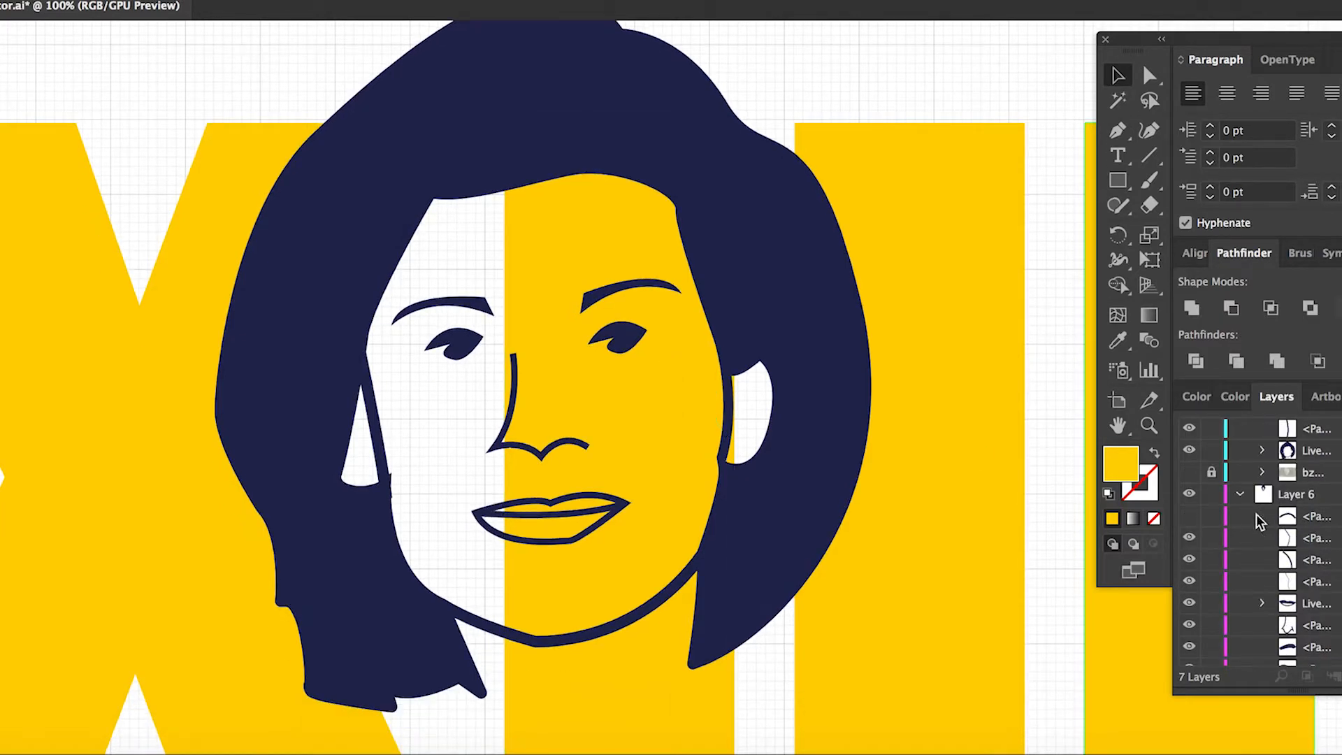
pyautogui.click(1190, 474)
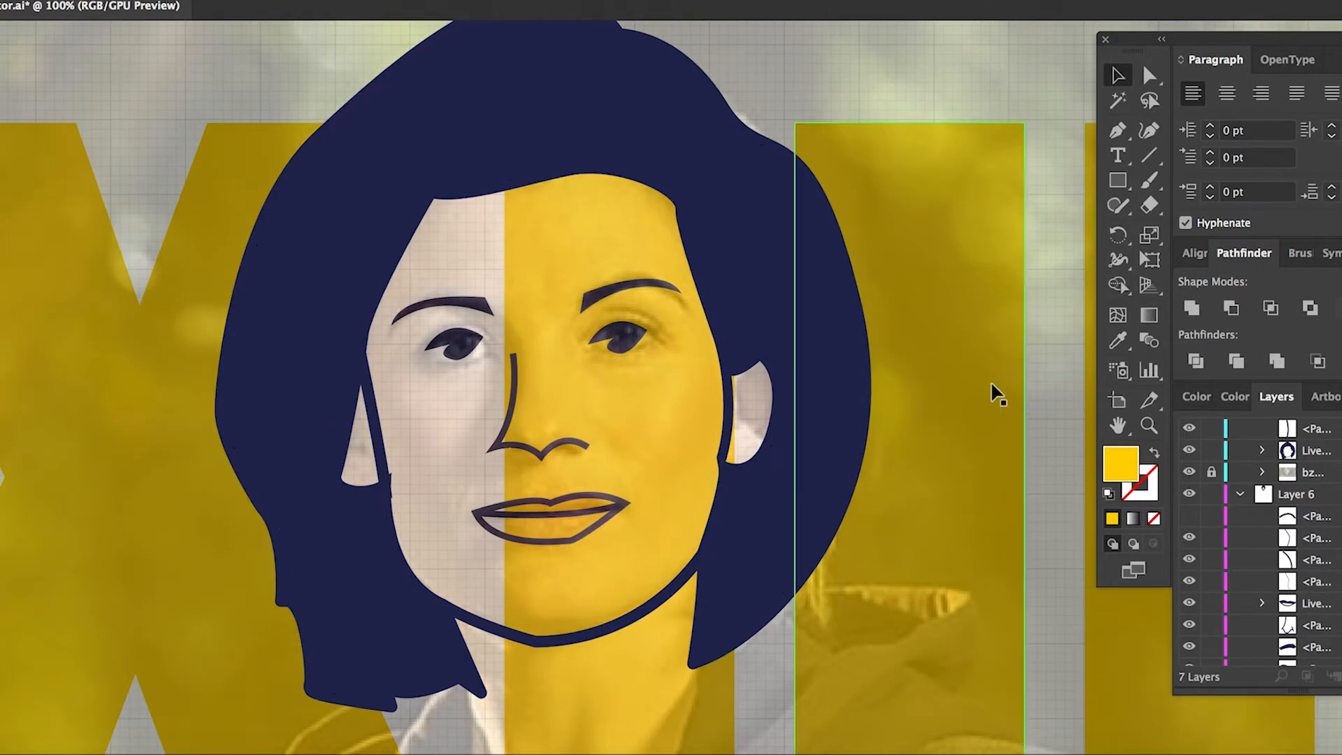
pyautogui.click(1190, 475)
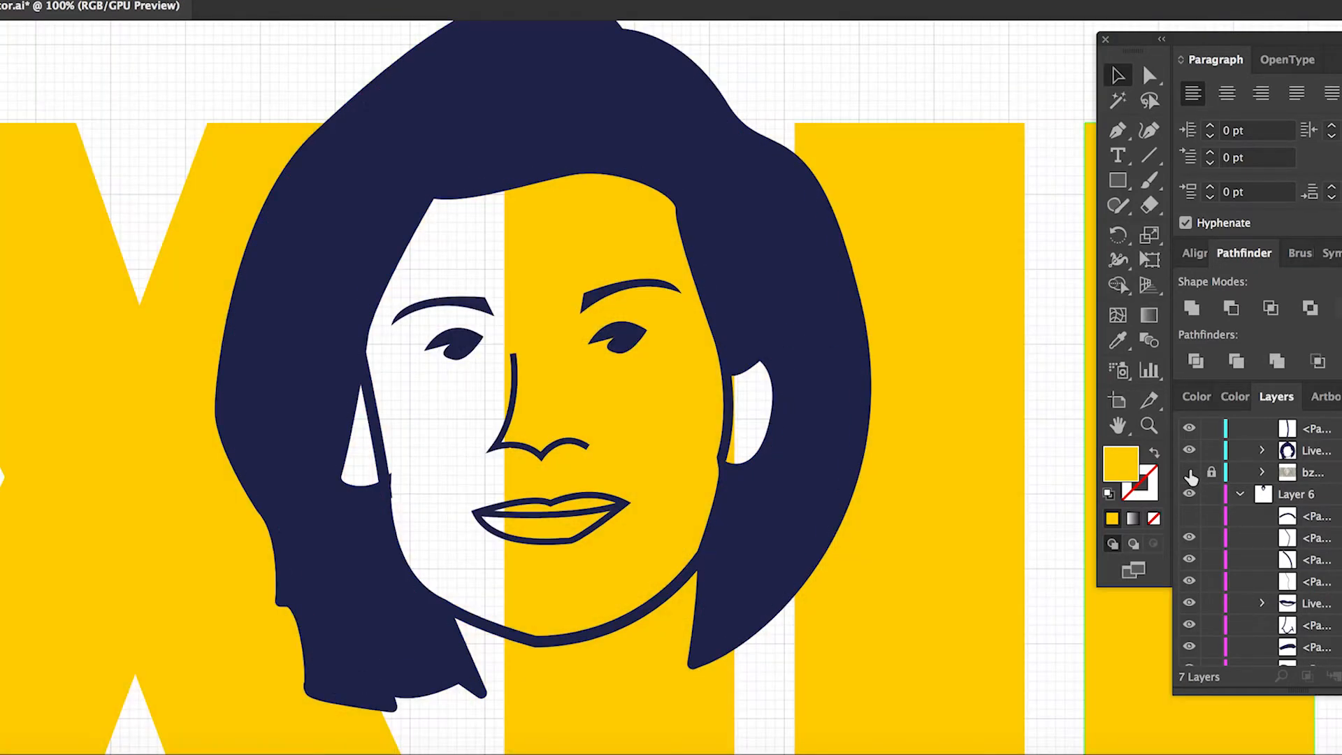
pyautogui.click(1190, 475)
pyautogui.click(1190, 475)
pyautogui.click(1191, 475)
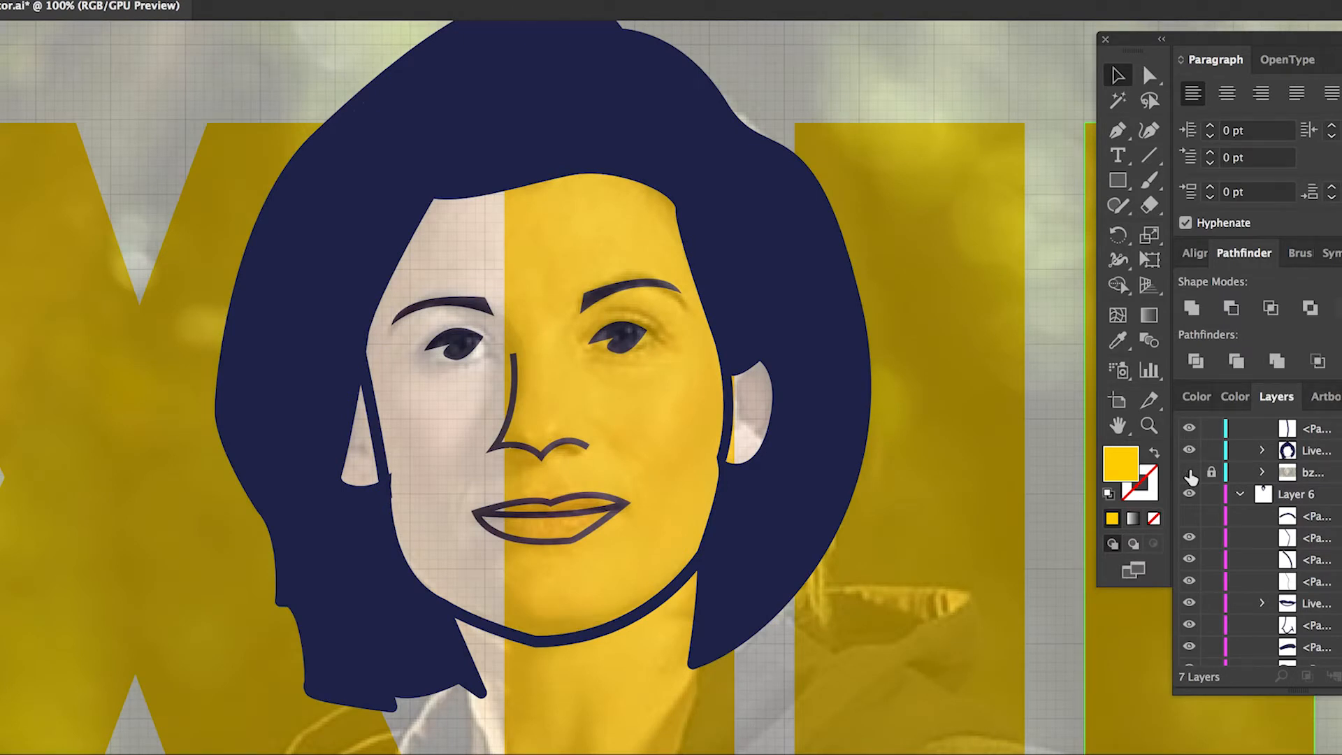
pyautogui.click(1191, 475)
pyautogui.click(1190, 475)
# Toggle the XIII hair and outline group off and on over the photo, leaving the group visible and the photo hidden.
pyautogui.click(1189, 452)
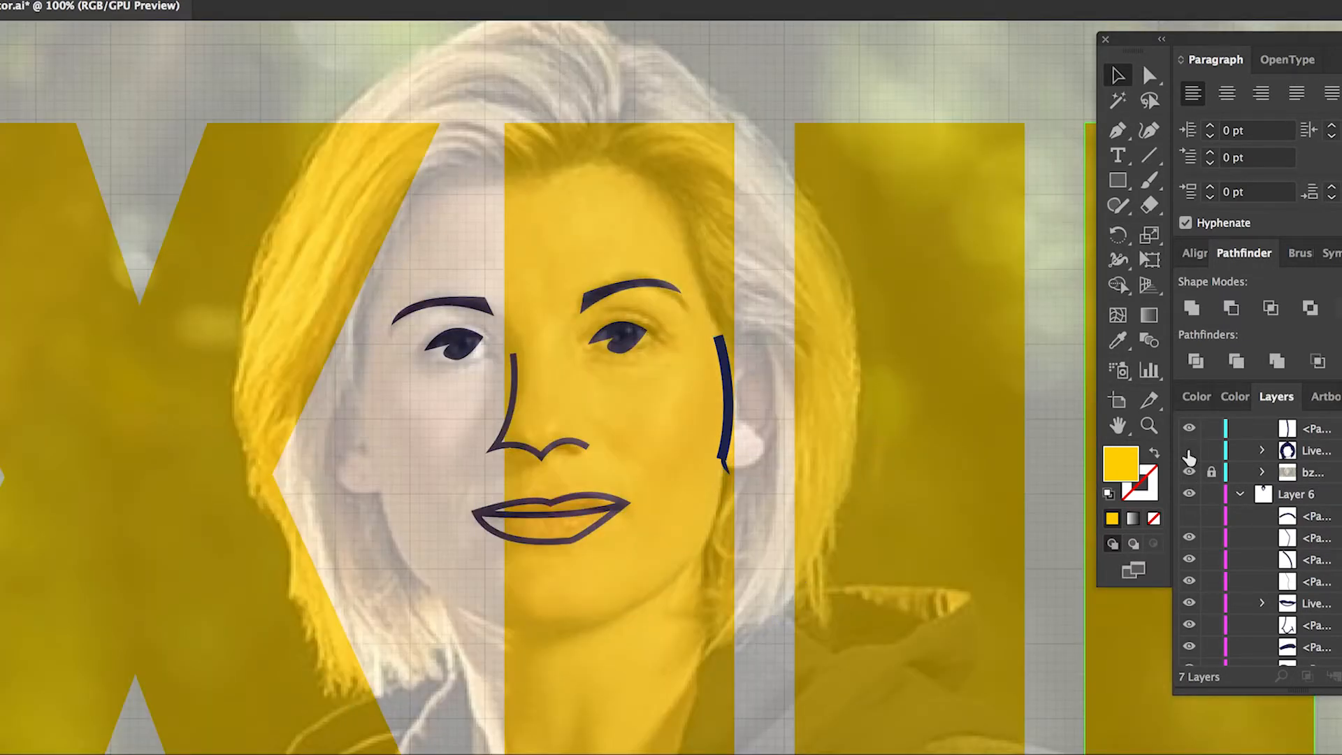
pyautogui.click(1189, 453)
pyautogui.click(1189, 453)
pyautogui.click(1189, 453)
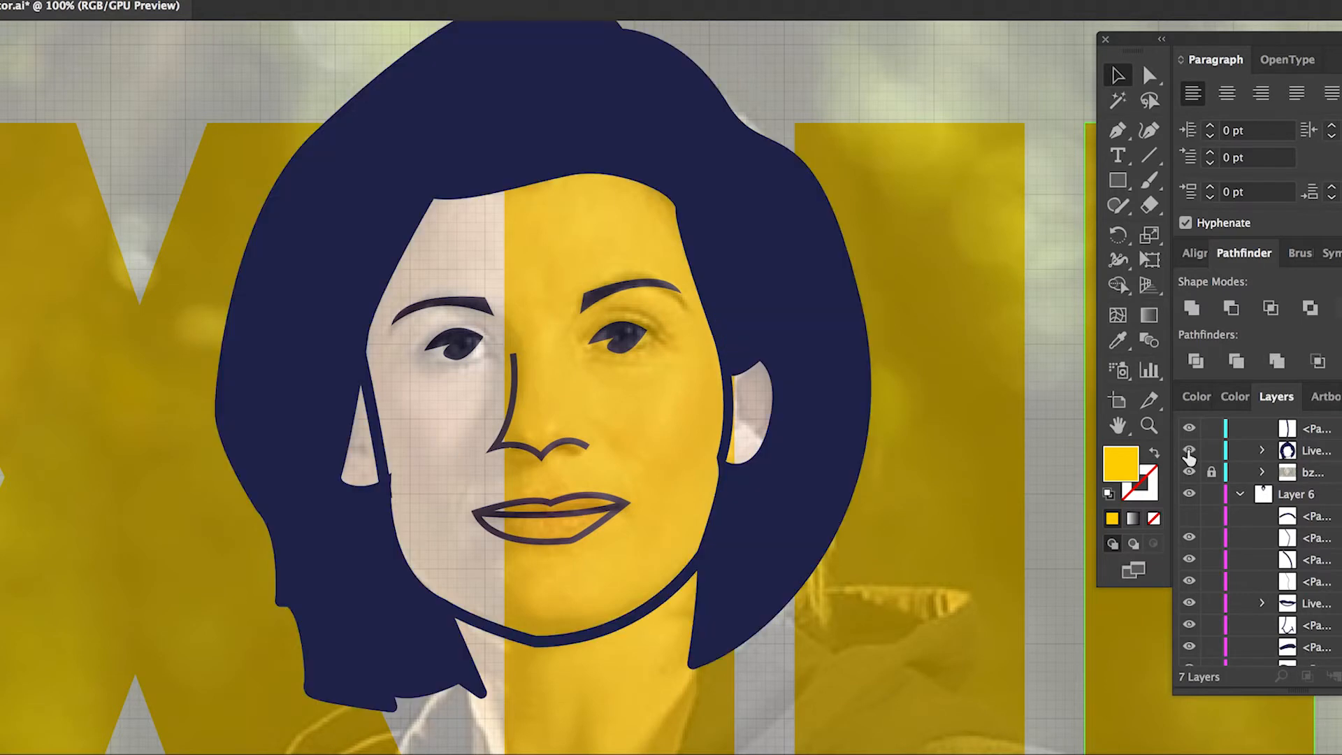
pyautogui.click(1190, 474)
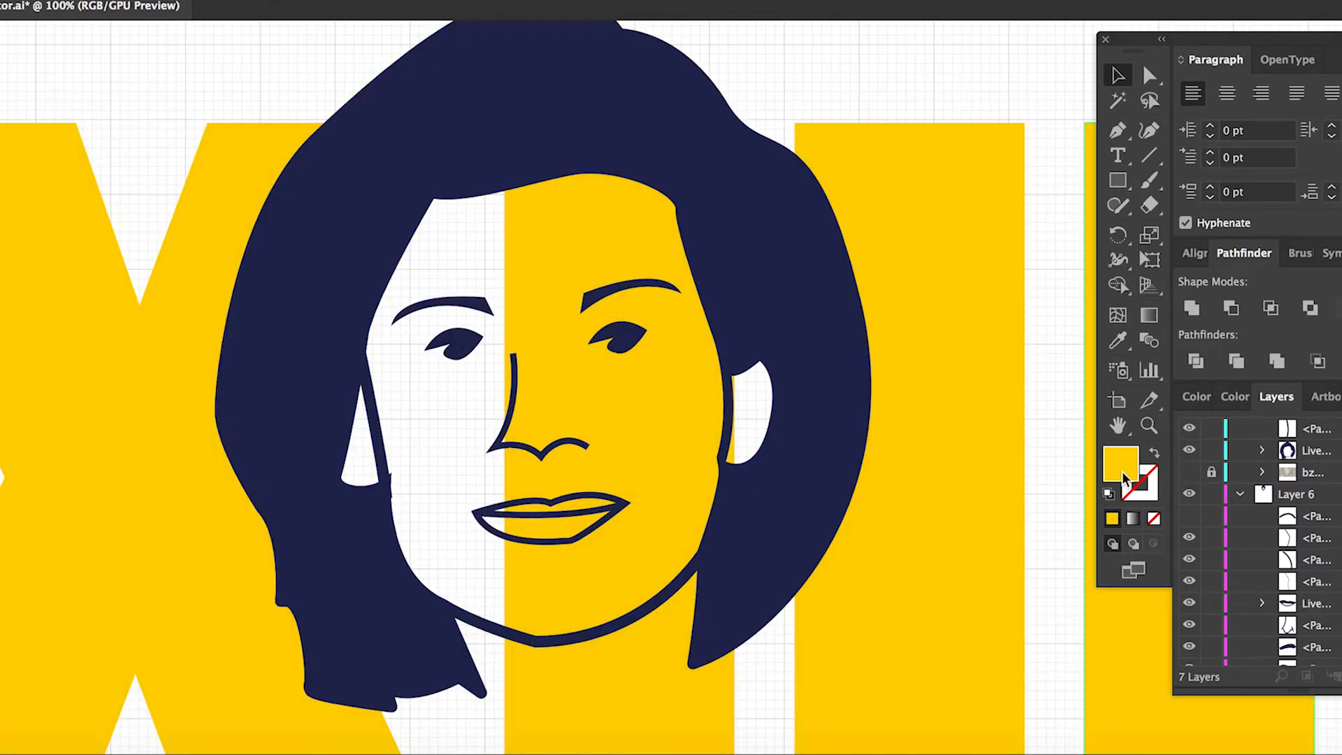
# Look over the XIII numerals beside the portrait, and zoom out to 25% for an overview of the artboards.
pyautogui.scroll(3, 888, 412)
pyautogui.hscroll(2, 888, 413)
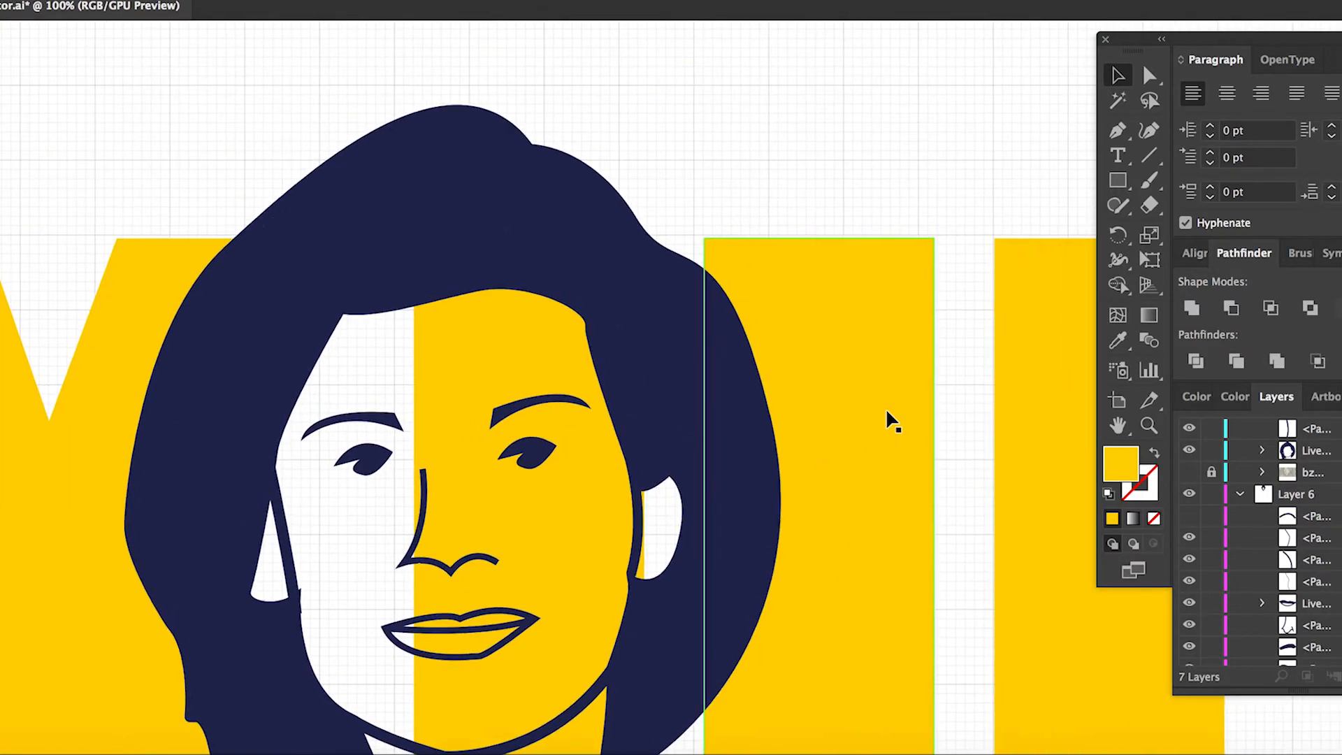
pyautogui.hscroll(5, 887, 408)
pyautogui.scroll(-1, 886, 408)
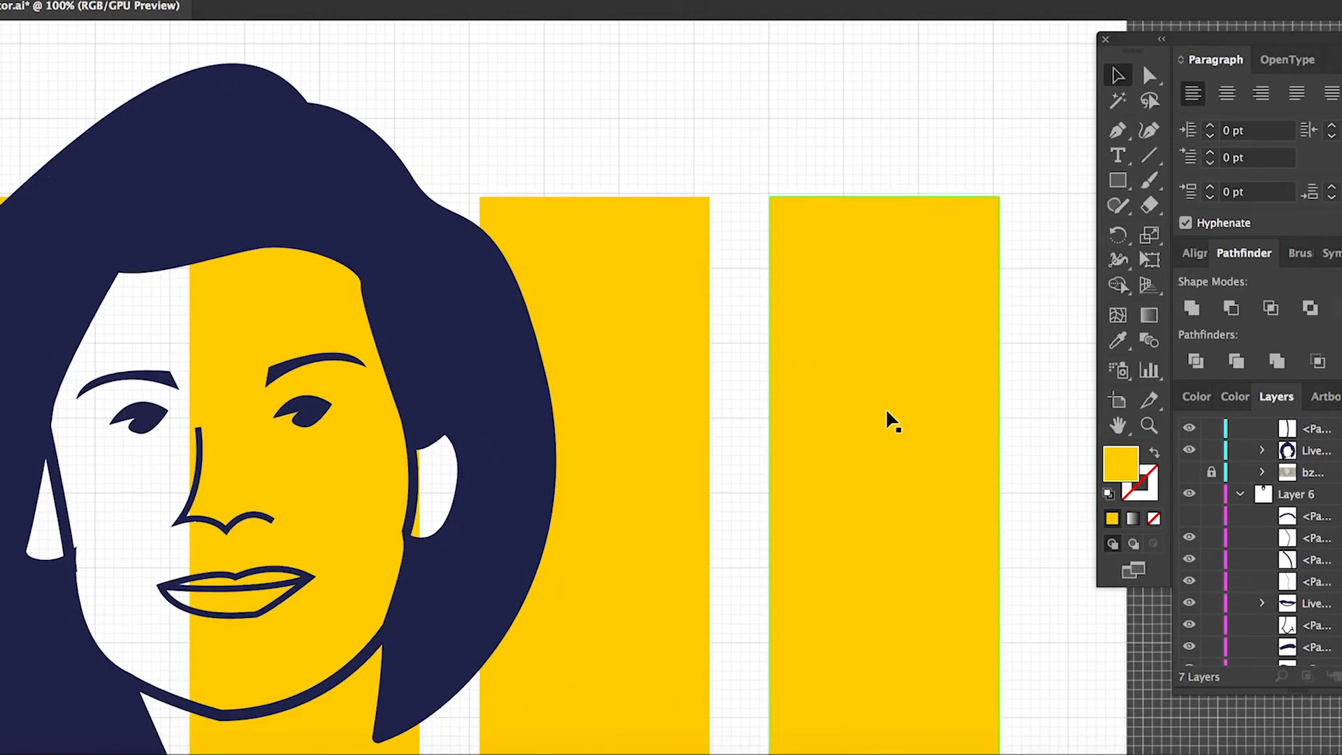
pyautogui.press('super+minus')
pyautogui.press('super+minus')
pyautogui.press('super+minus')
pyautogui.press('super+minus')
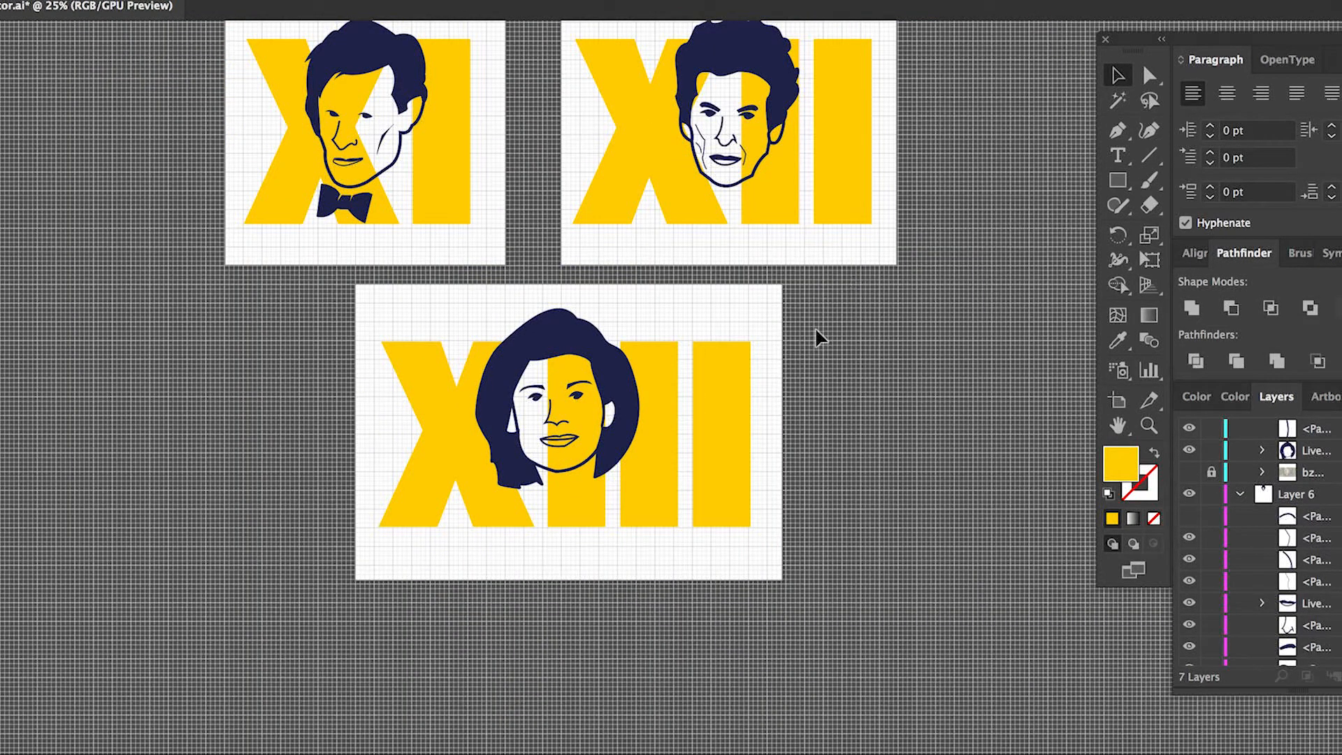
# Examine the five artboards IX to XIII together, comparing the simplified style across all the portraits.
pyautogui.scroll(8, 818, 337)
pyautogui.hscroll(3, 816, 338)
pyautogui.scroll(1, 817, 338)
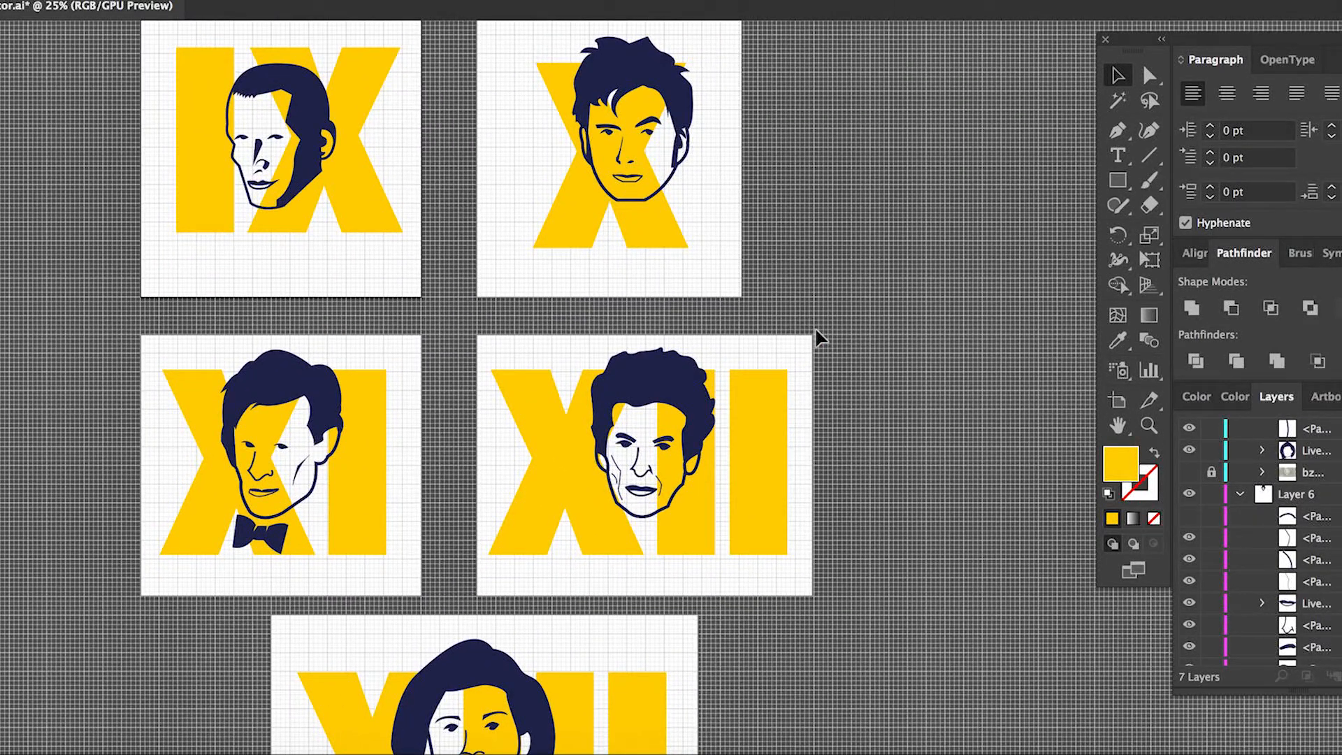
pyautogui.scroll(-3, 820, 338)
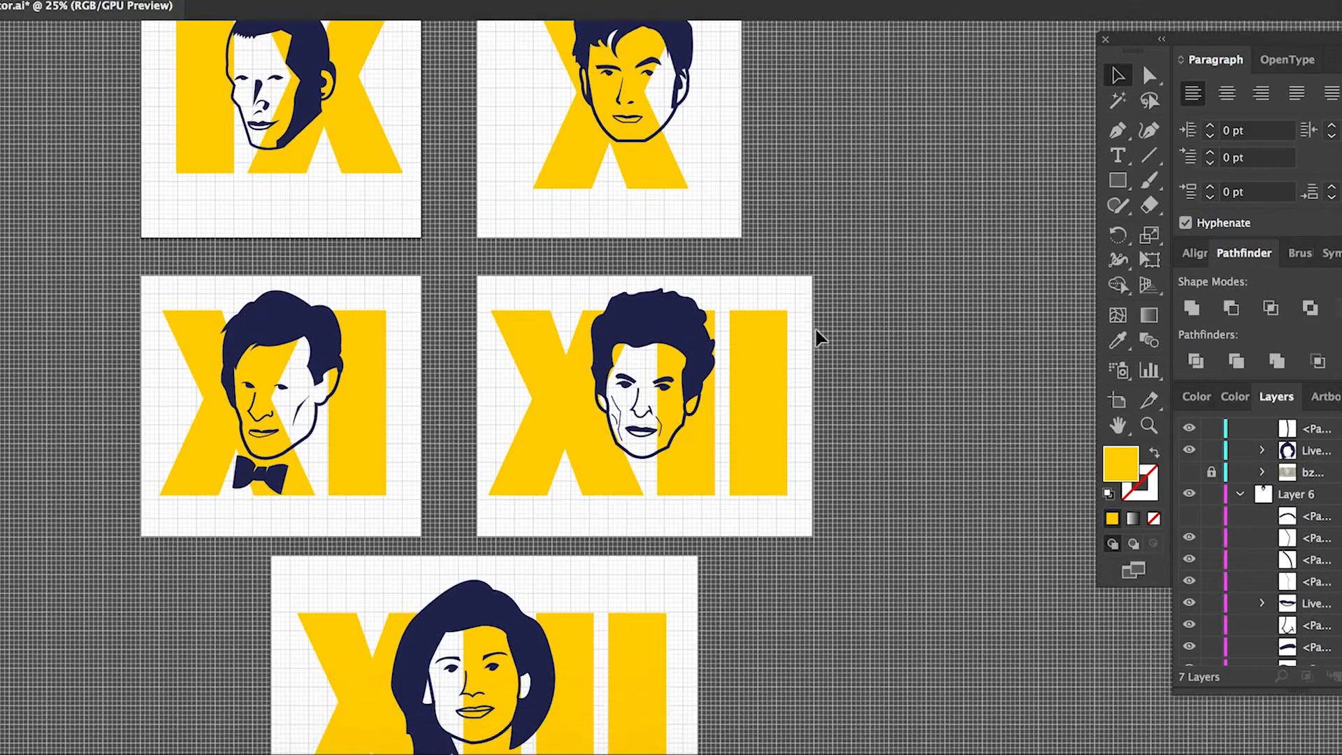
pyautogui.scroll(-3, 820, 339)
pyautogui.scroll(1, 819, 339)
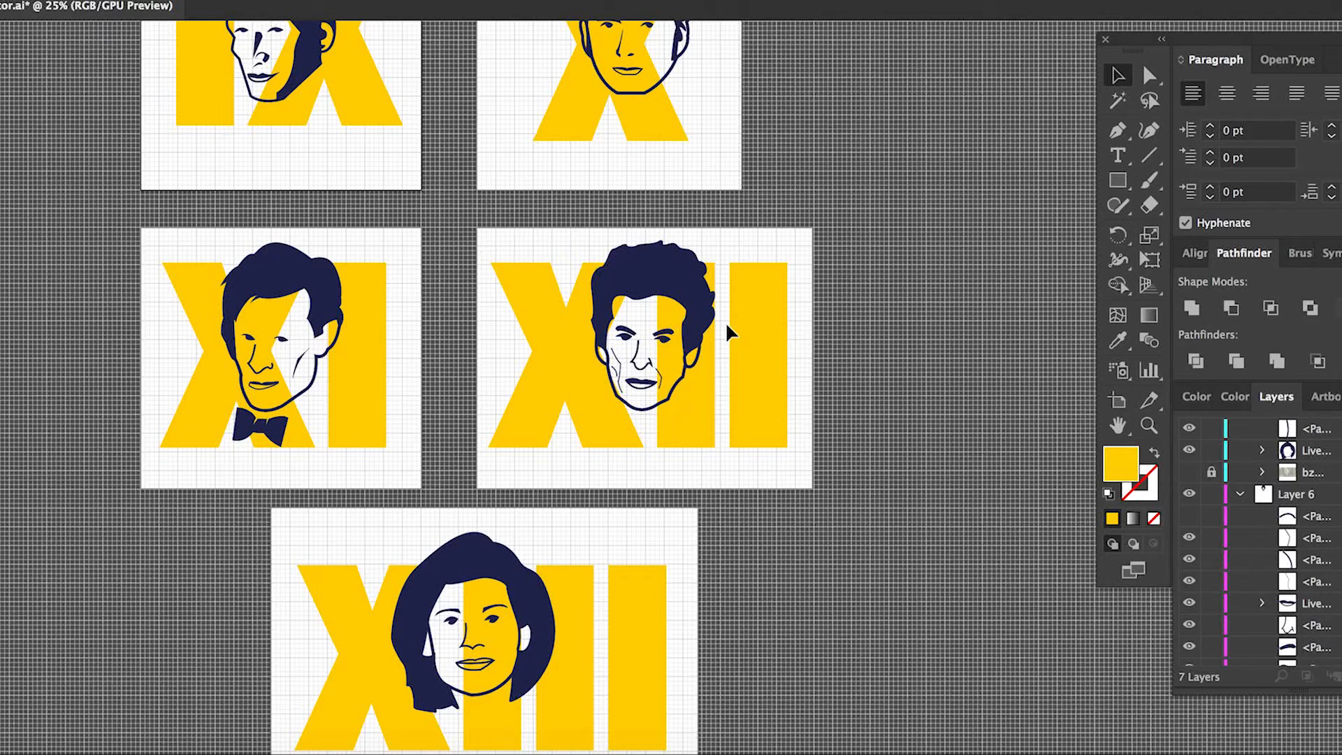
pyautogui.scroll(6, 731, 334)
pyautogui.hscroll(-3, 731, 333)
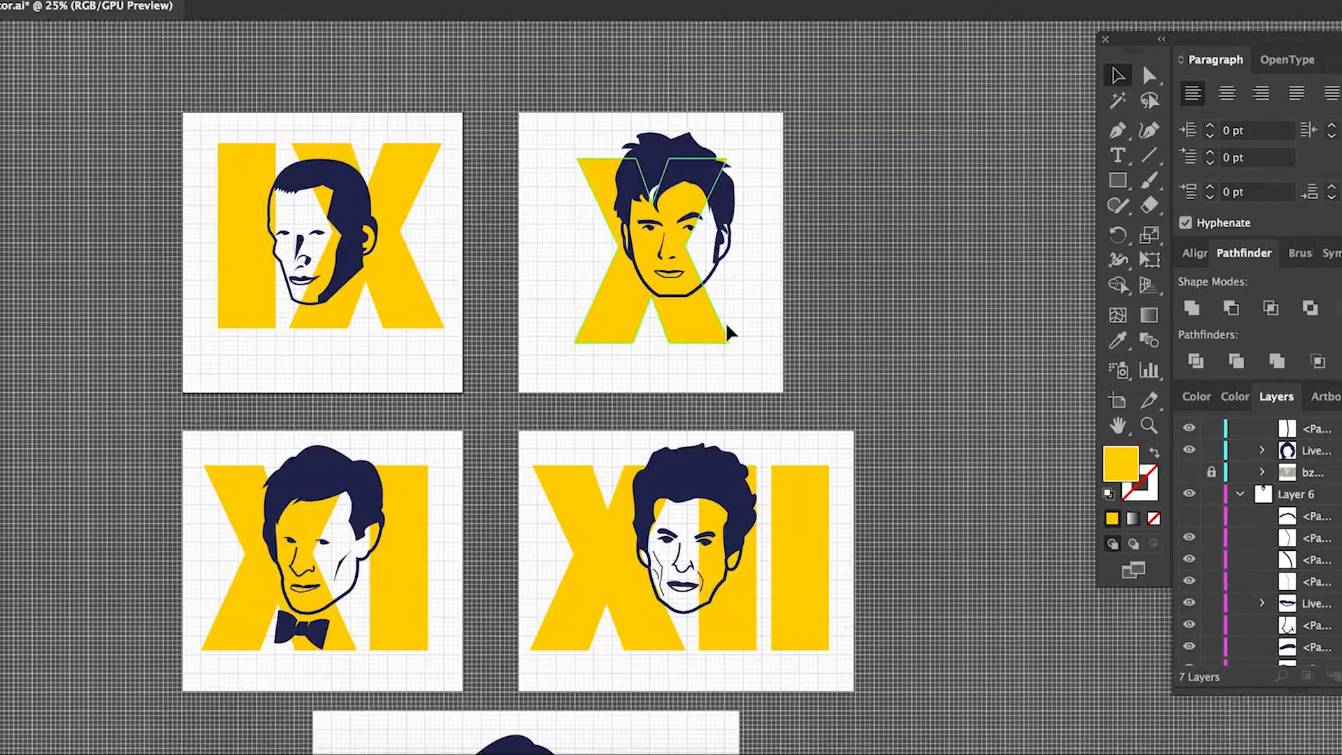
pyautogui.scroll(-5, 727, 333)
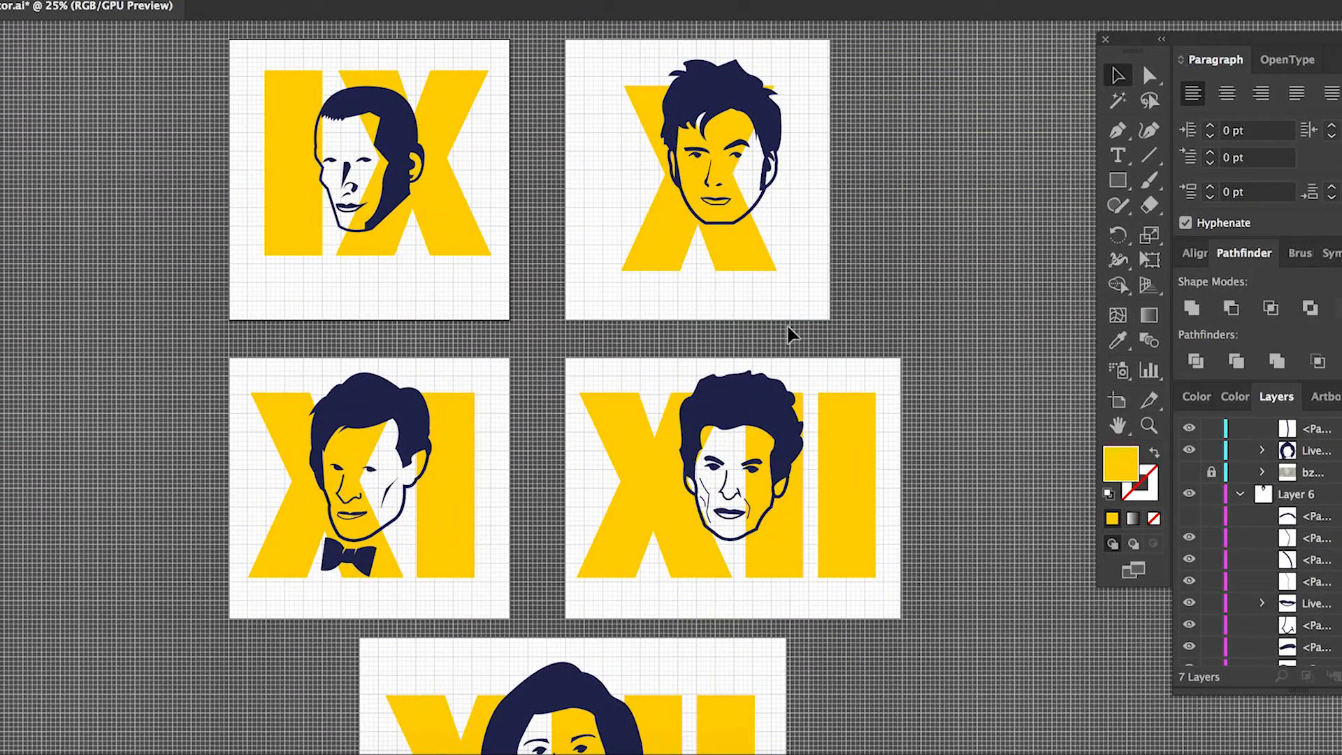
pyautogui.scroll(-5, 790, 334)
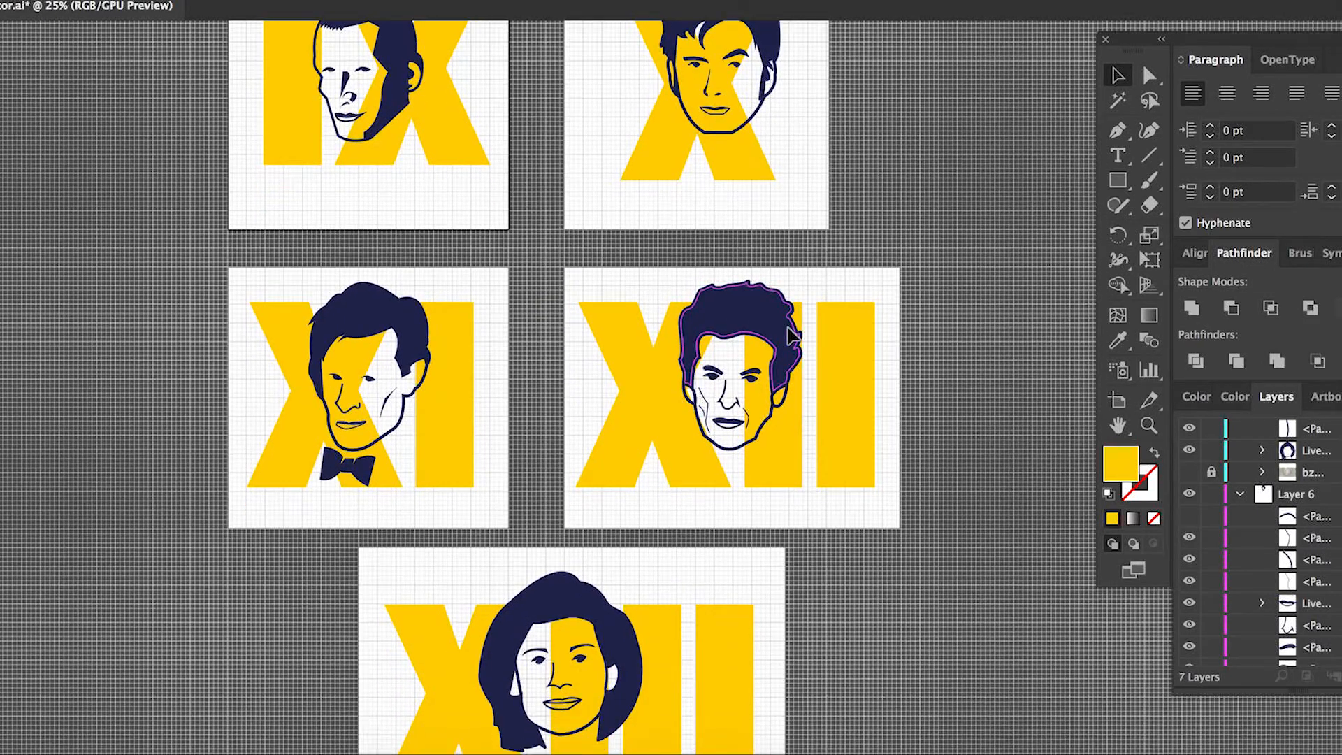
pyautogui.hscroll(3, 792, 335)
pyautogui.scroll(3, 792, 336)
pyautogui.scroll(-12, 789, 330)
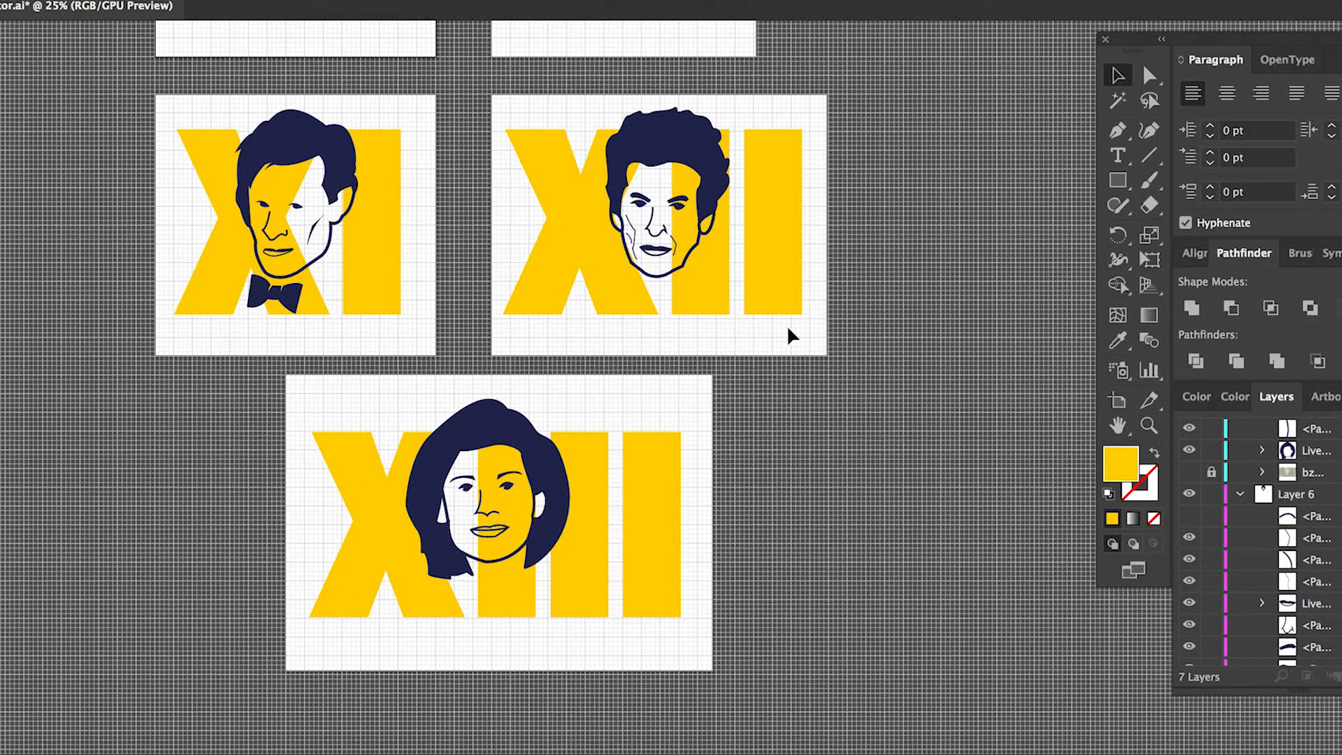
pyautogui.scroll(8, 786, 324)
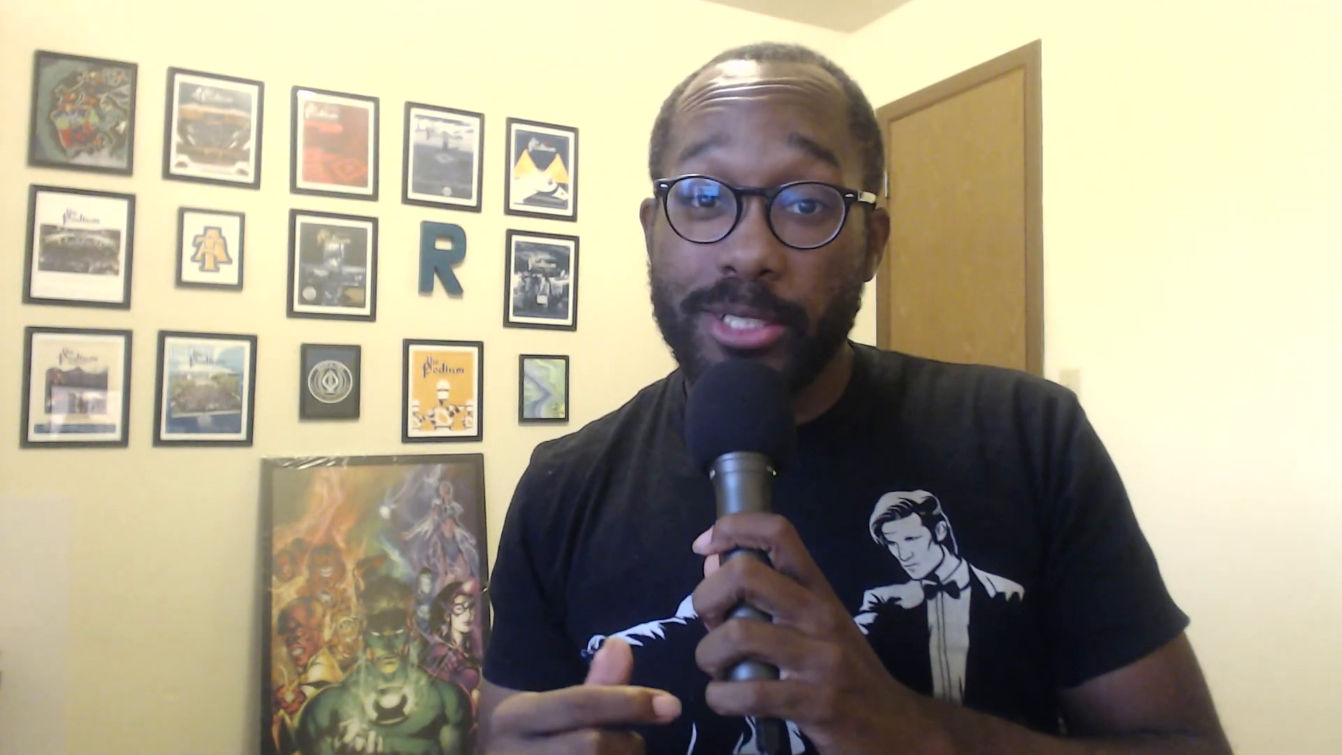